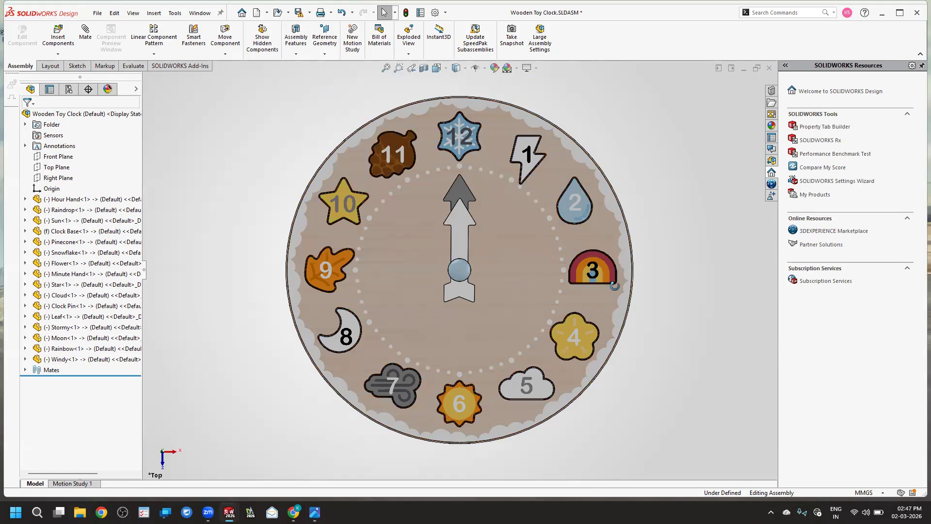
middle_click_drag(607, 182, 639, 353)
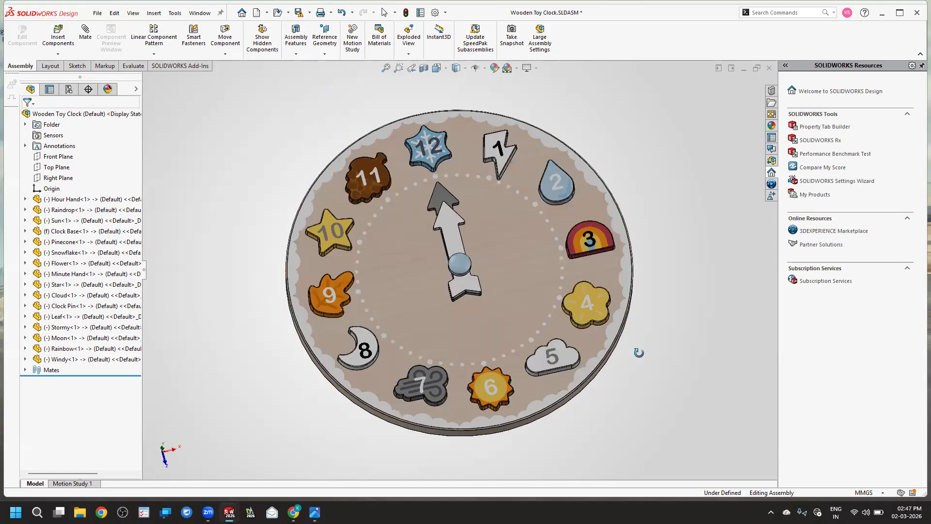
key("ctrl+5")
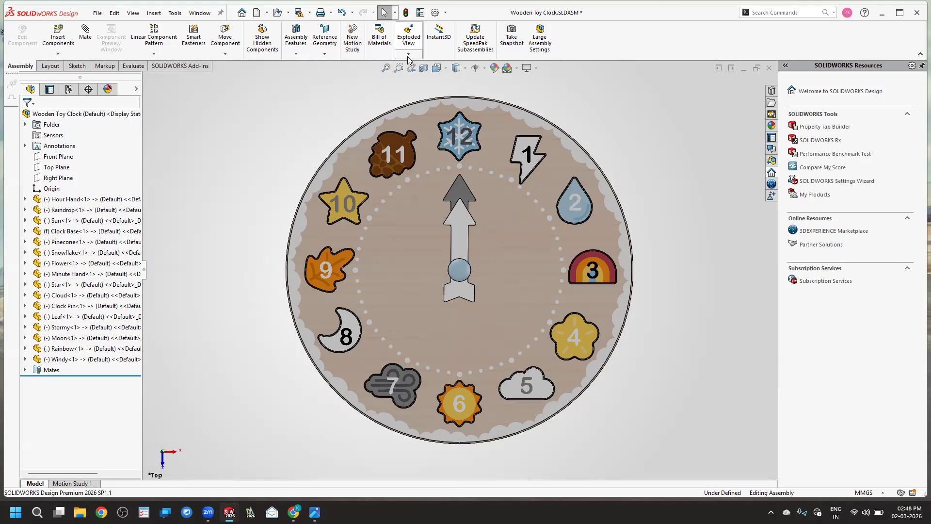
left_click(153, 15)
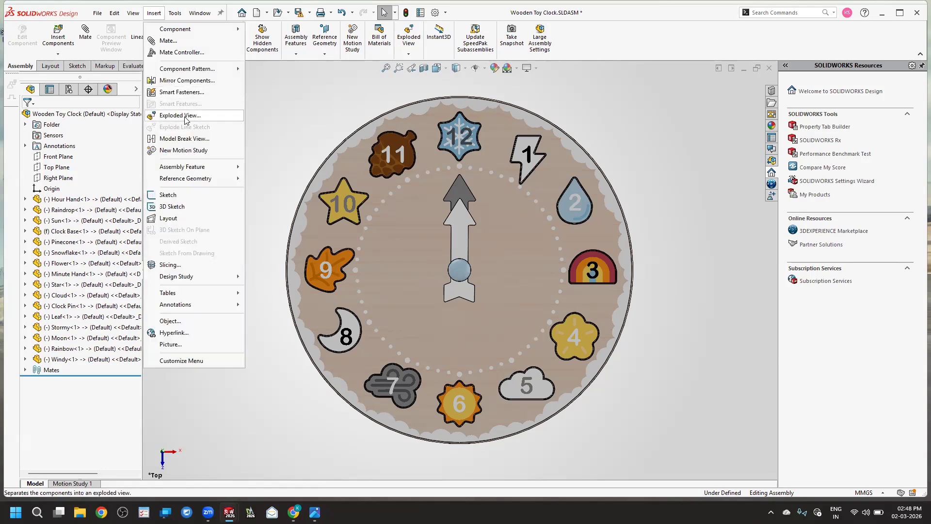
left_click(259, 114)
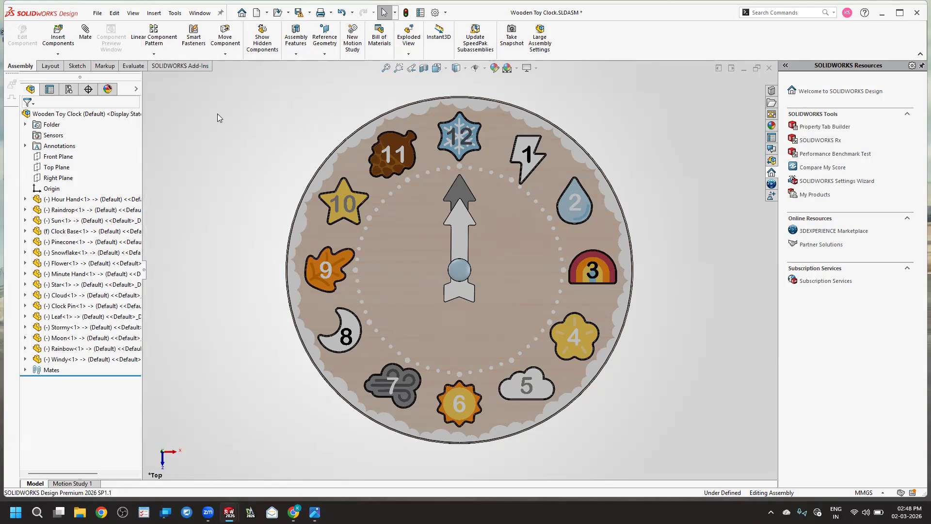
Step: Add a new configuration named "Cloack" to the Wooden Toy Clock assembly
left_click(69, 91)
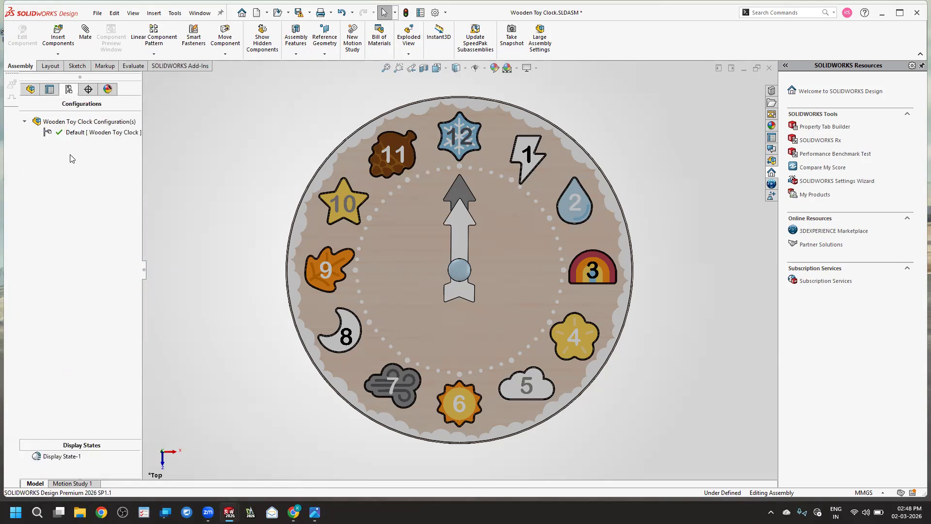
left_click(90, 137)
left_click(106, 137)
right_click(84, 222)
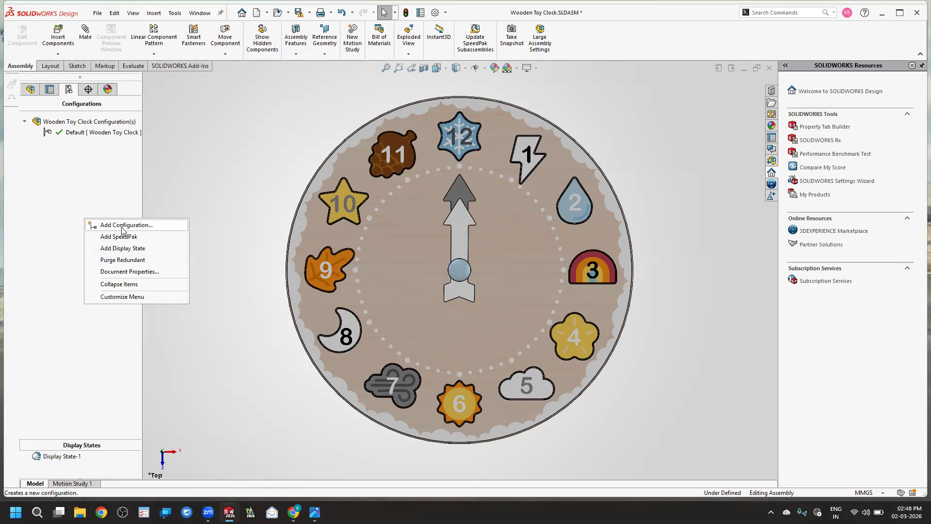
right_click(107, 204)
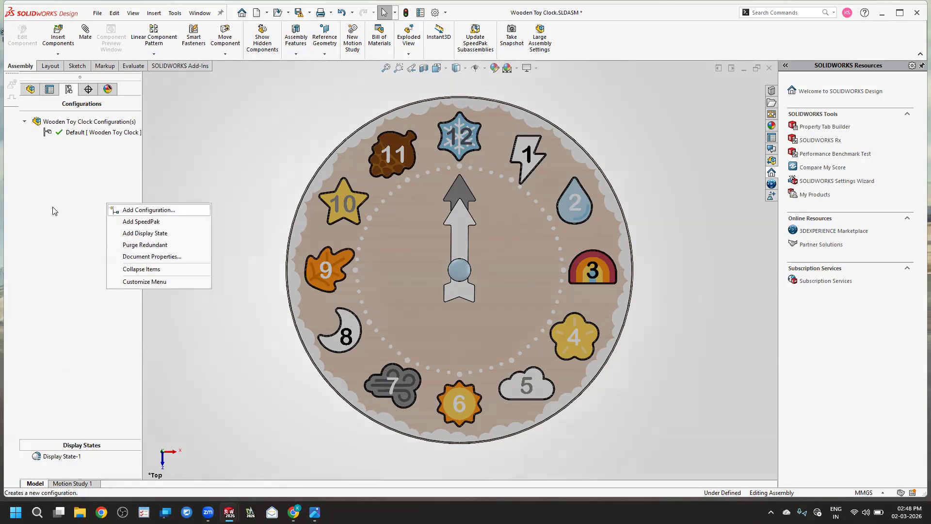
right_click(38, 208)
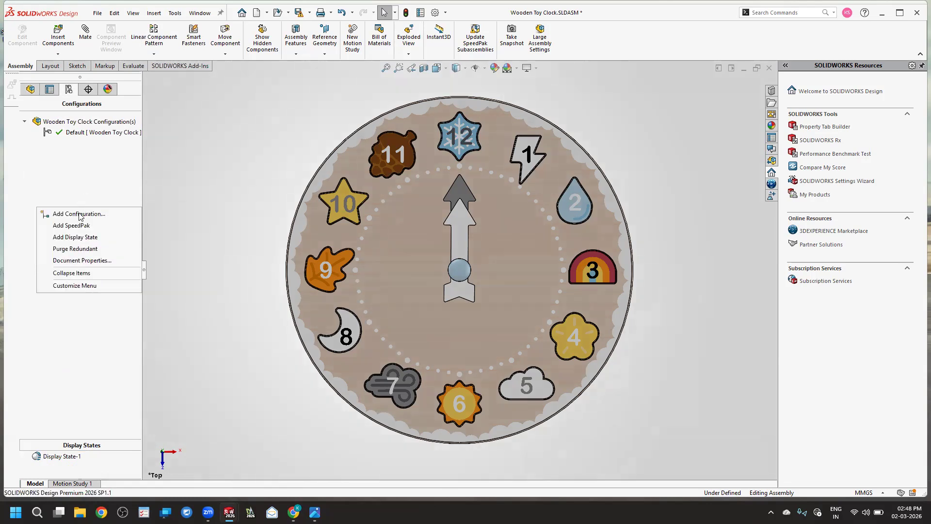
left_click(80, 215)
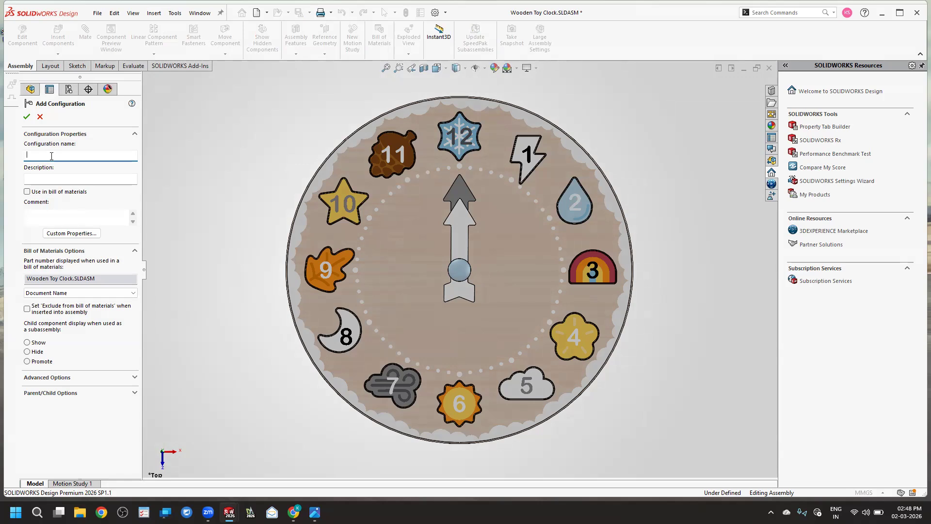
type("Cloack")
key("Return")
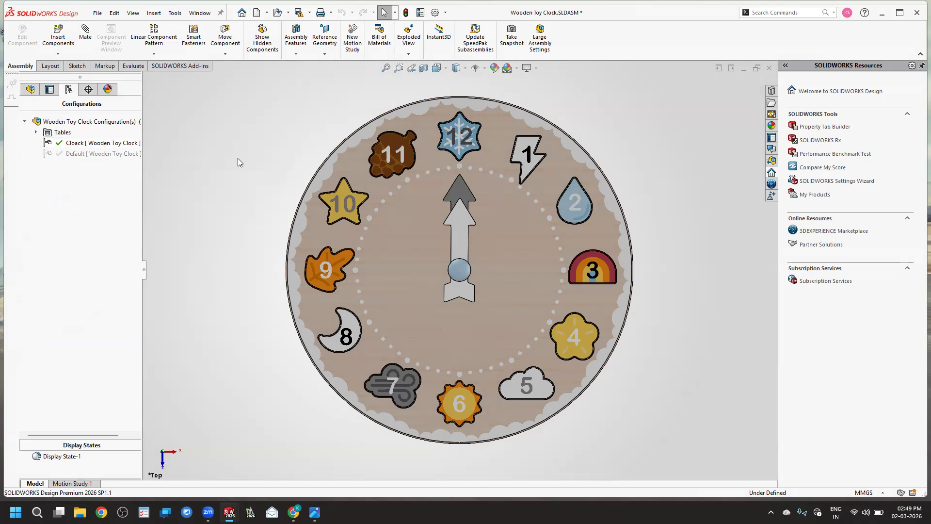
Step: Activate the Default configuration and delete the Cloack configuration
right_click(83, 144)
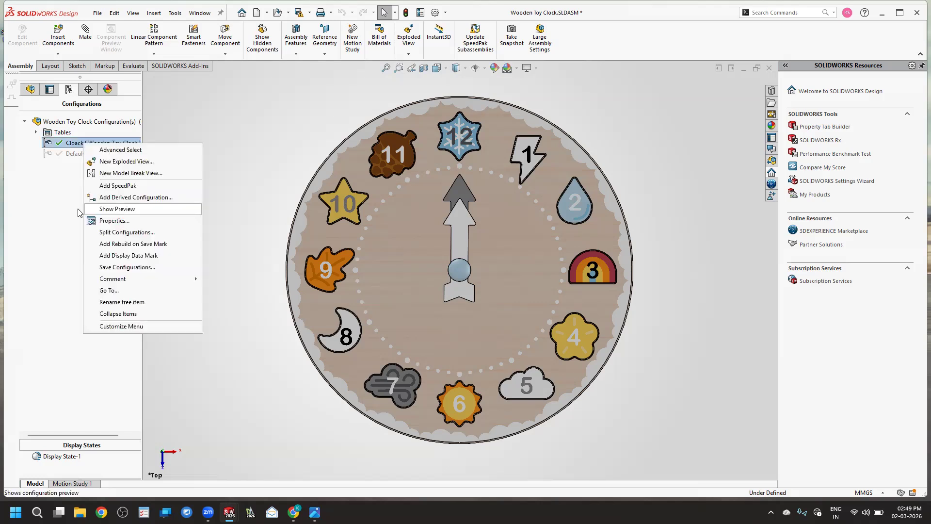
right_click(79, 142)
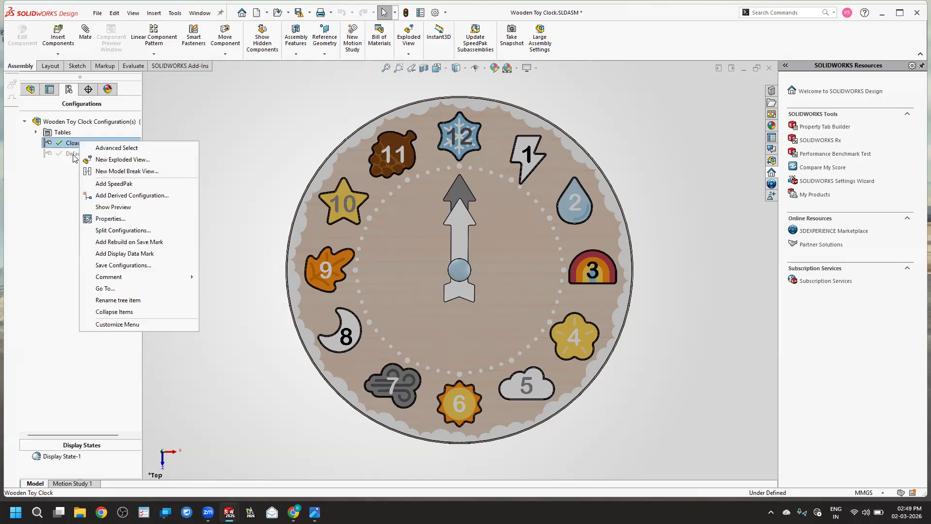
right_click(73, 156)
left_click(66, 156)
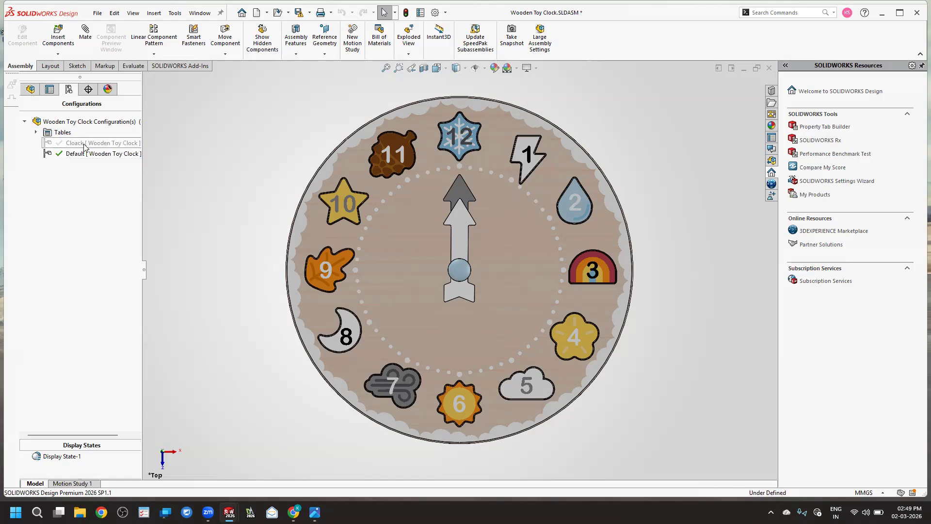
right_click(84, 147)
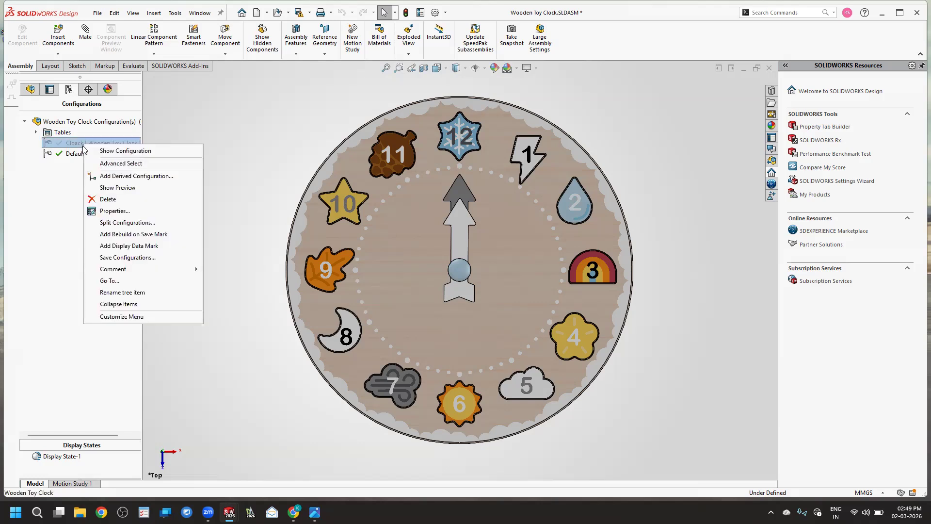
left_click(131, 201)
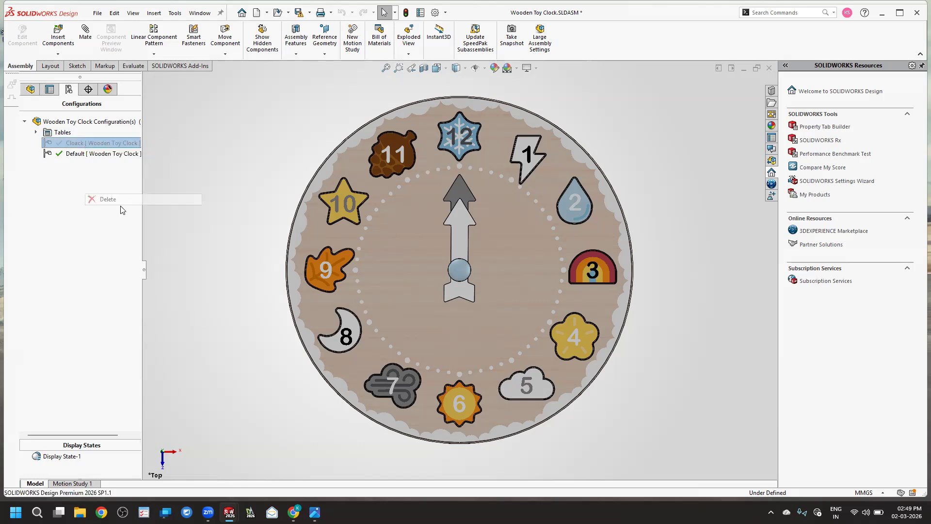
left_click(525, 203)
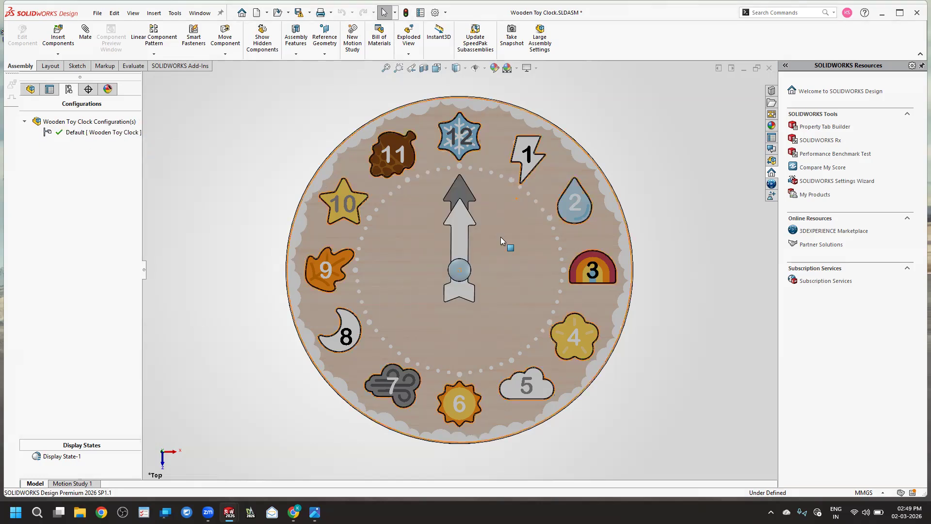
middle_click_drag(248, 311, 234, 211)
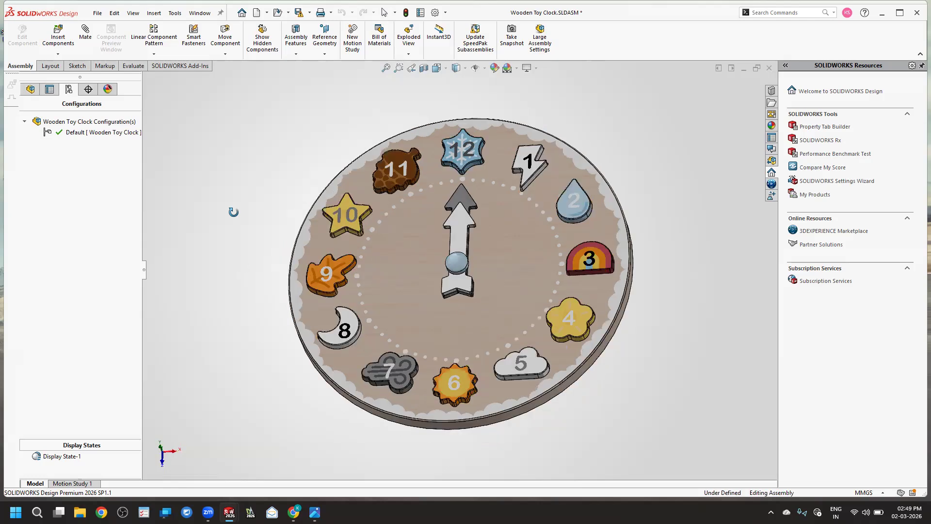
left_click(402, 38)
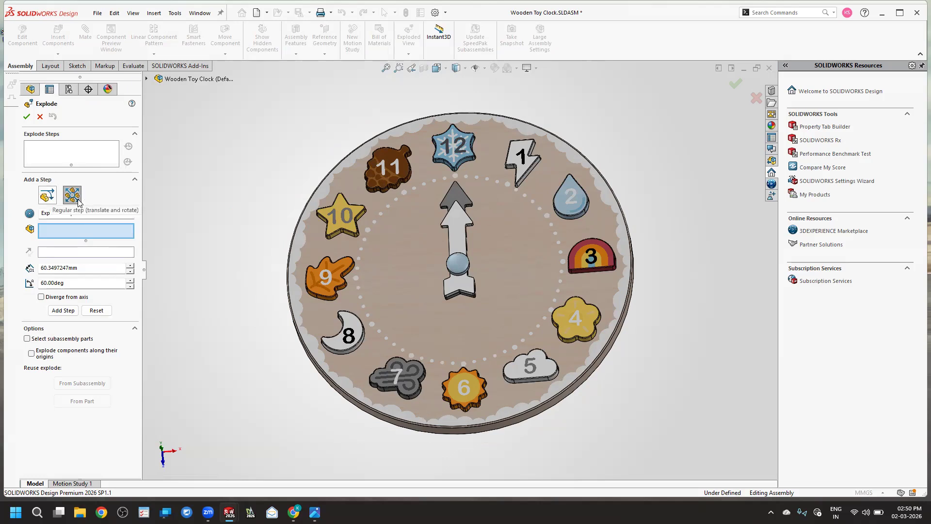
left_click(48, 198)
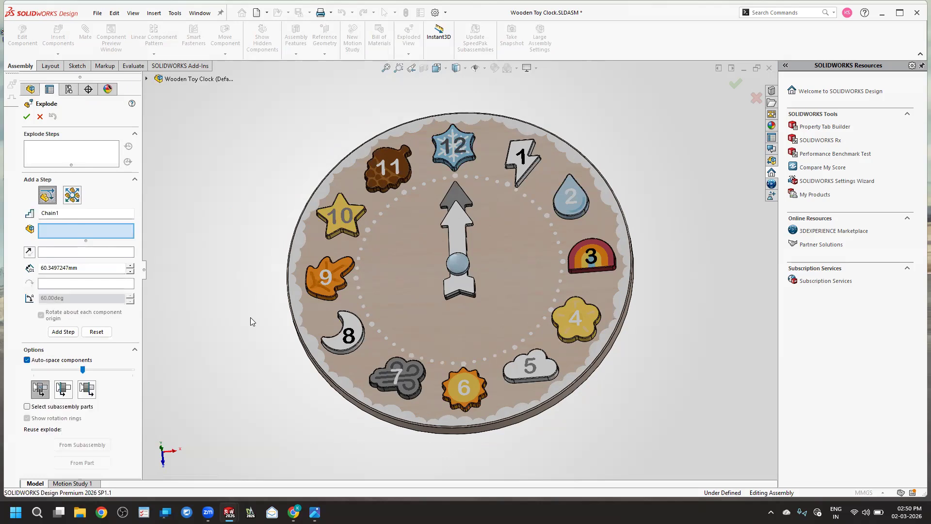
left_click(392, 167)
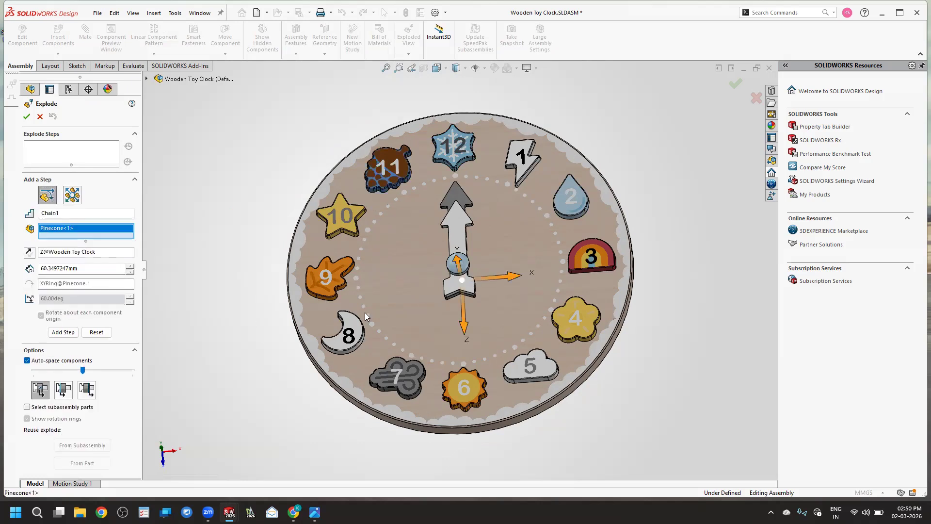
middle_click_drag(368, 281, 372, 189)
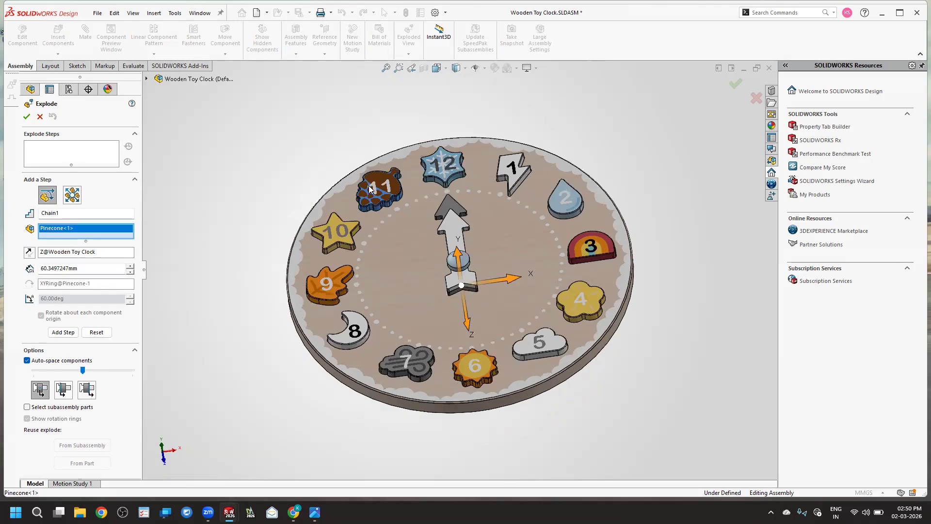
scroll(380, 158, "down", 1)
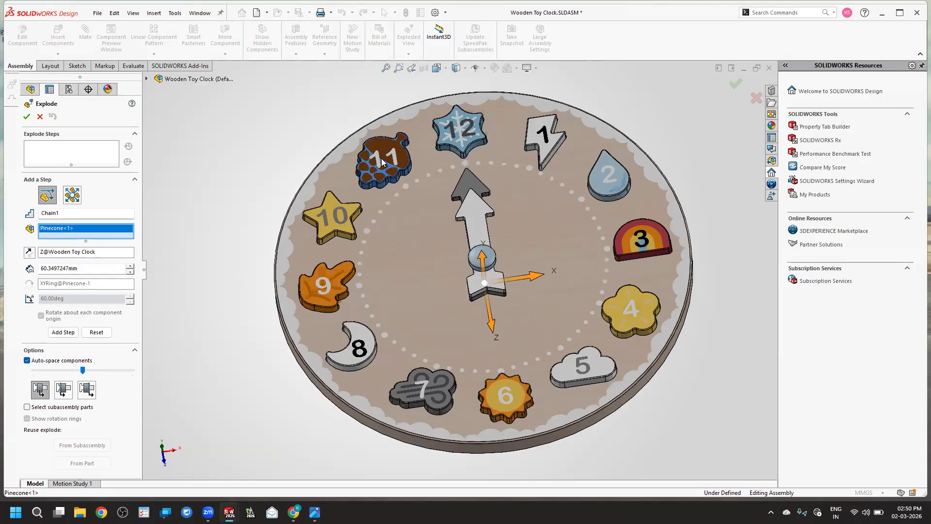
left_click(458, 133)
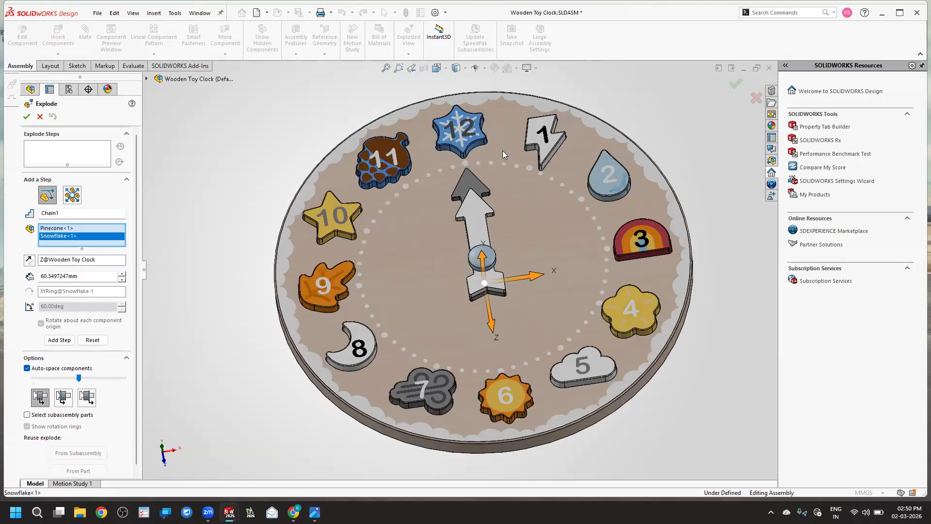
left_click(544, 141)
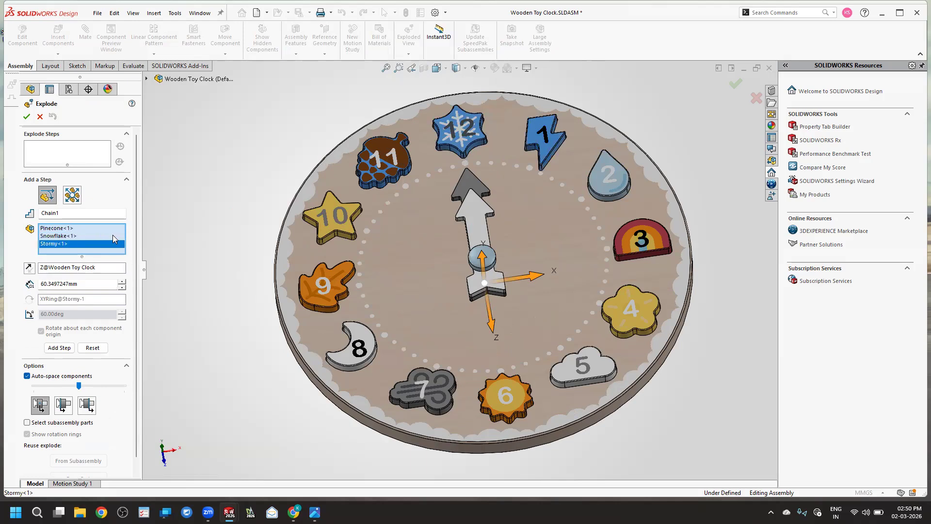
left_click(97, 236)
key("Escape")
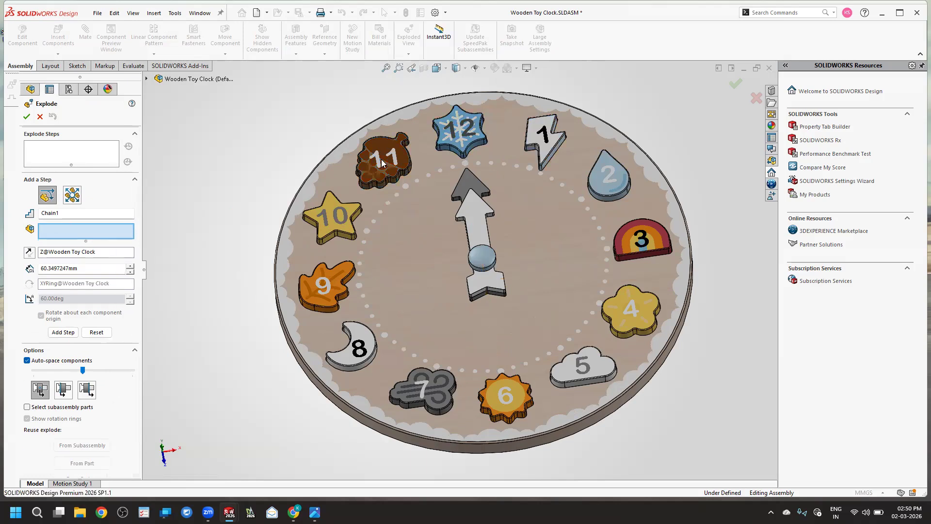
Step: Try to explode the number 11 pinecone piece about 12 mm along Y and add the snowflake piece to the same explode step
left_click(392, 168)
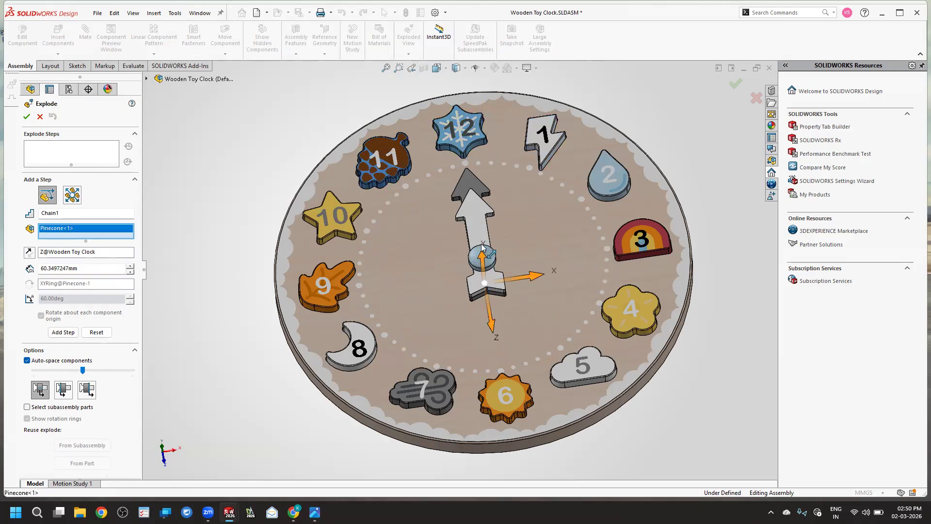
left_click_drag(482, 257, 481, 248)
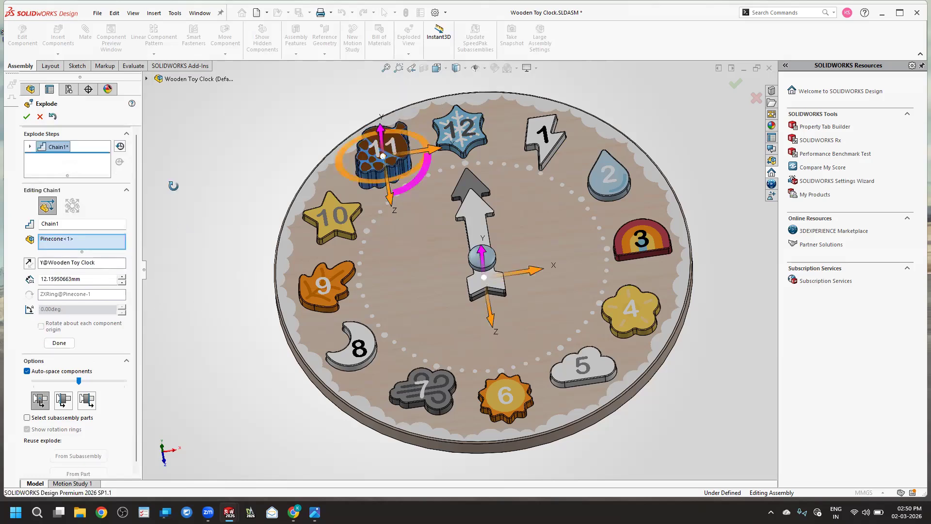
middle_click_drag(370, 307, 357, 264)
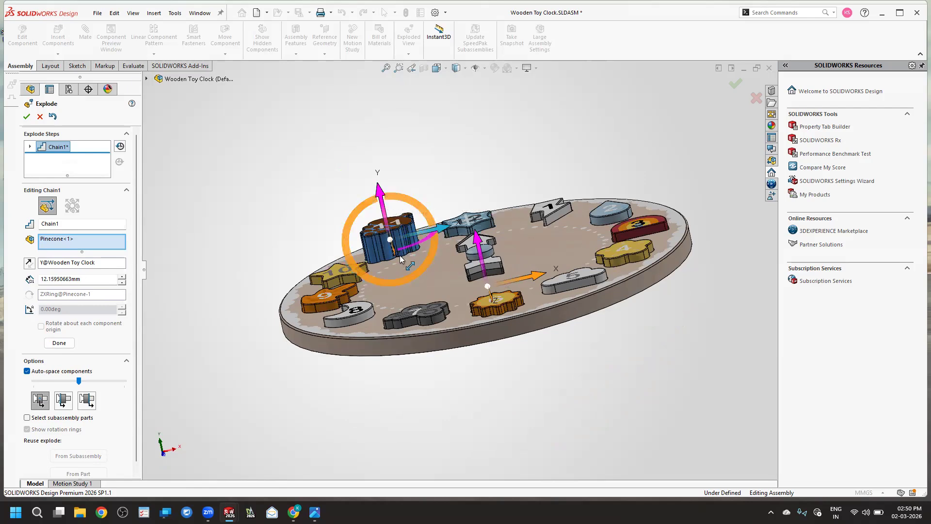
middle_click_drag(419, 226, 403, 184)
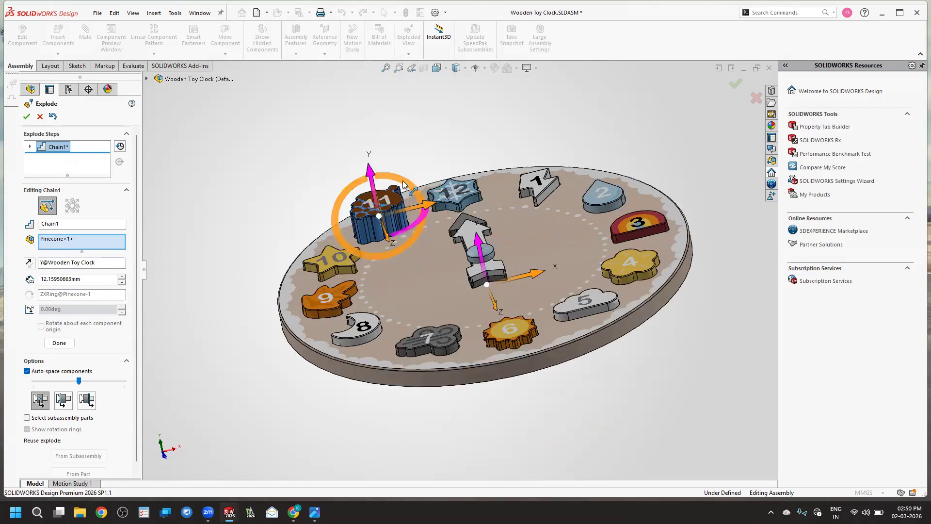
left_click(381, 175)
left_click(456, 196)
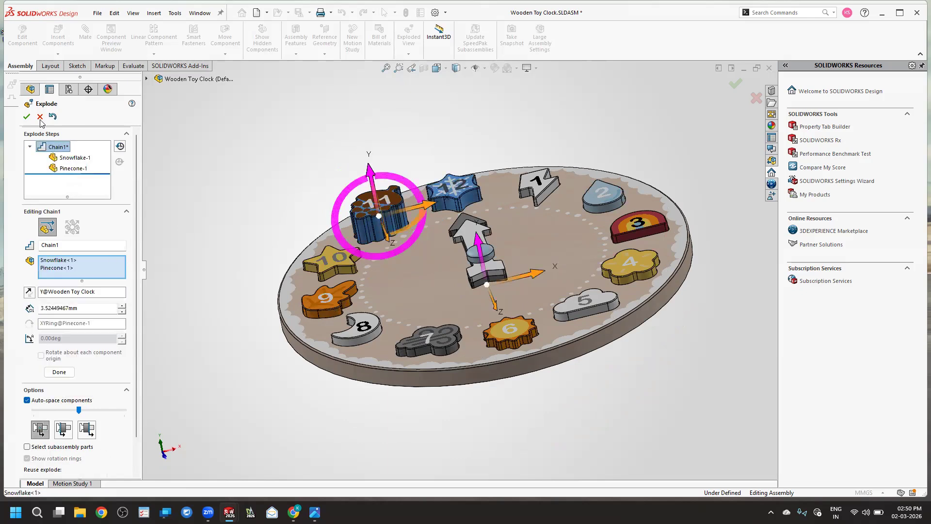
key("Escape")
Step: Start a new exploded view on the Default configuration and explode the number 12 snowflake piece about 39 mm along Y
right_click(76, 131)
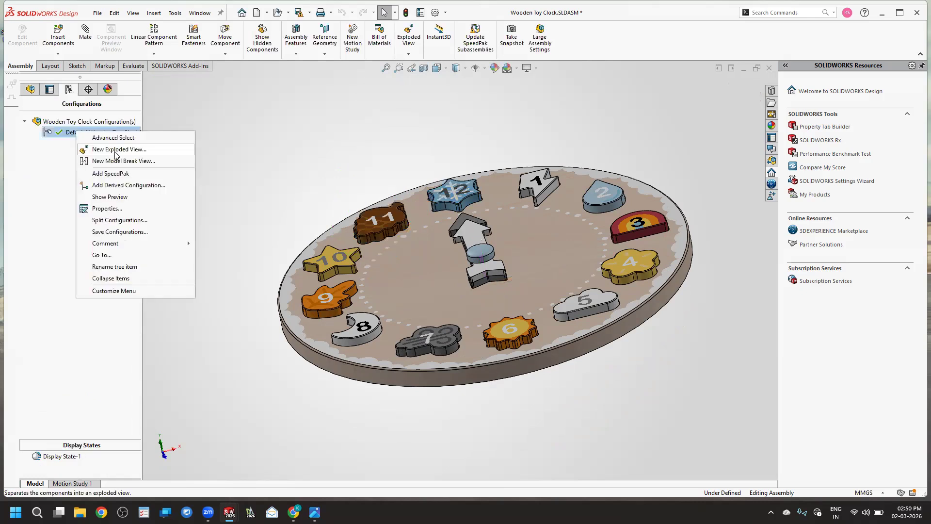
left_click(117, 149)
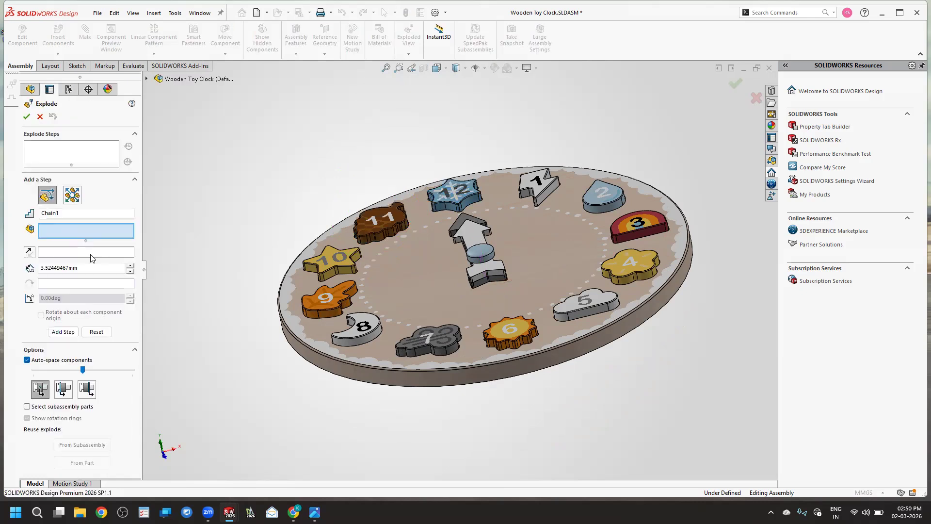
left_click(458, 208)
middle_click_drag(448, 163, 429, 144)
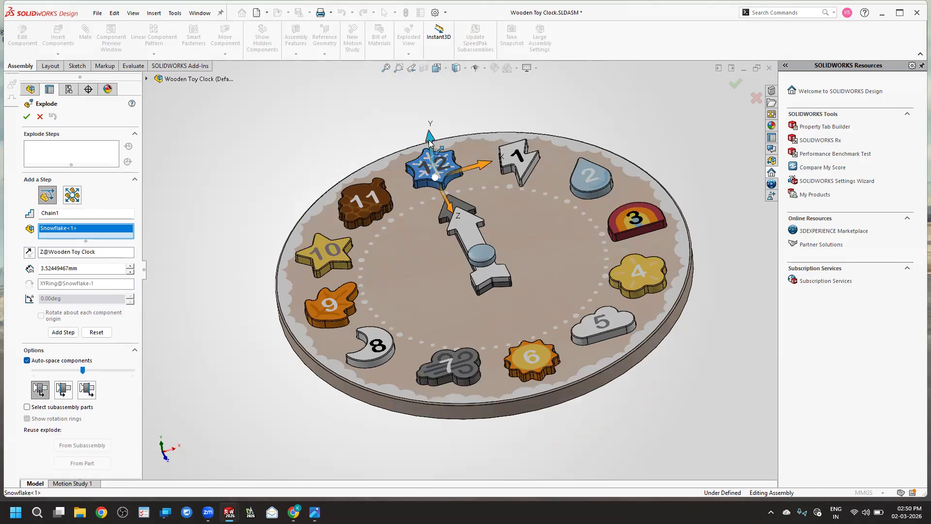
left_click_drag(429, 142, 408, 95)
mouse_move(408, 93)
left_mouse_down()
mouse_move(414, 86)
mouse_move(423, 105)
mouse_move(423, 96)
left_mouse_up()
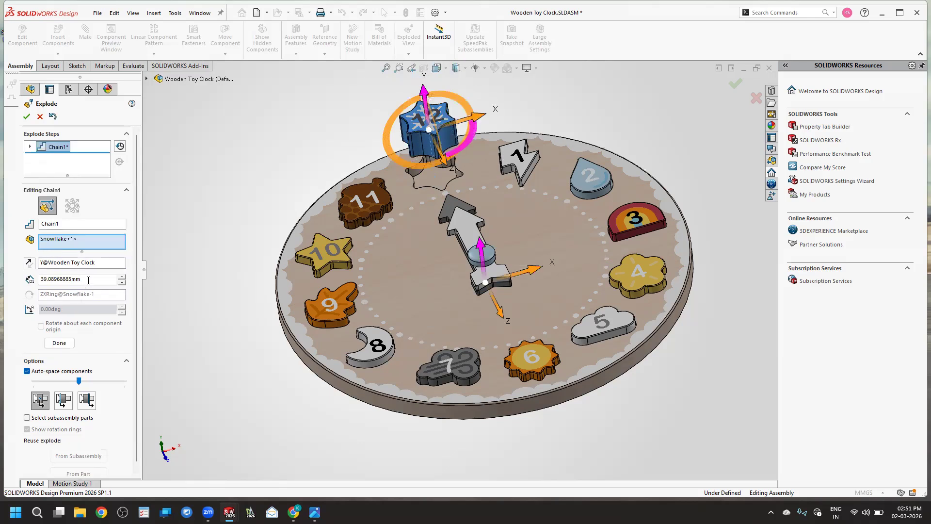
Step: Set the snowflake piece's explode distance to 100 mm
left_click_drag(79, 278, 40, 279)
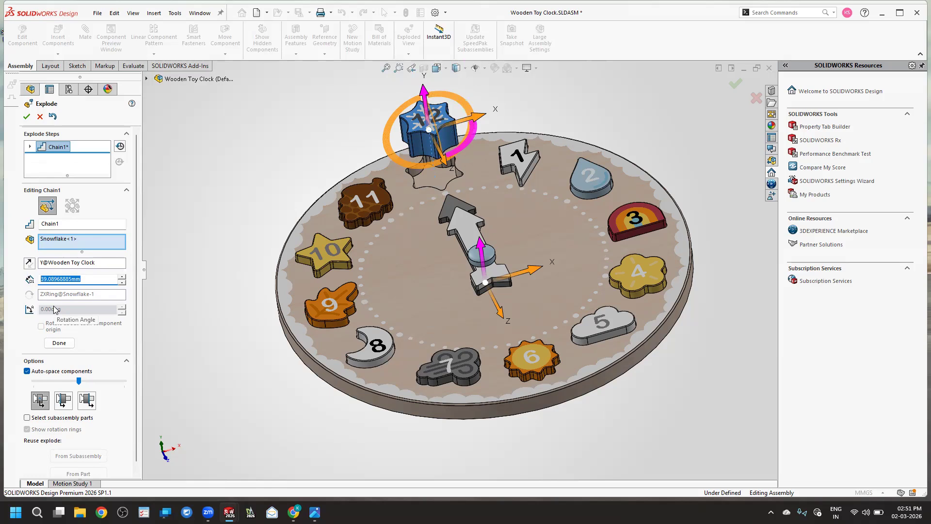
type("100")
key("Return")
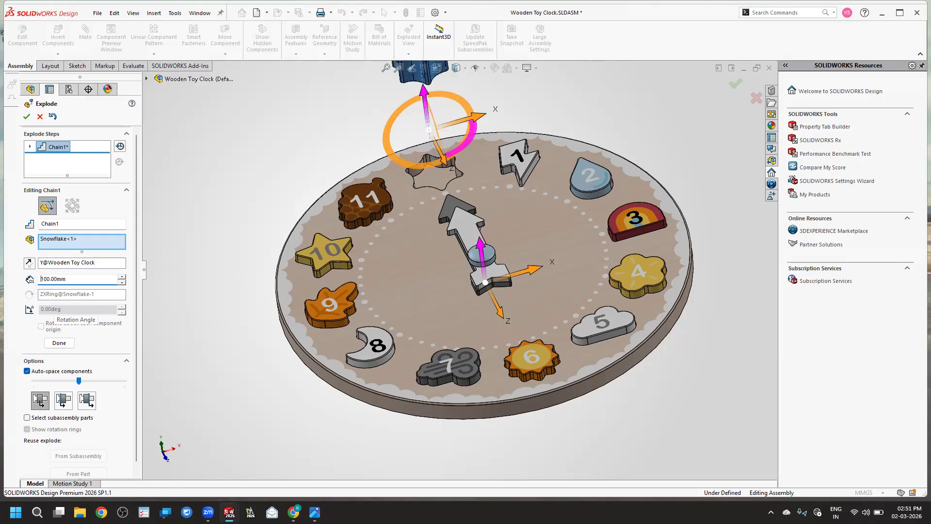
scroll(475, 162, "up", 3)
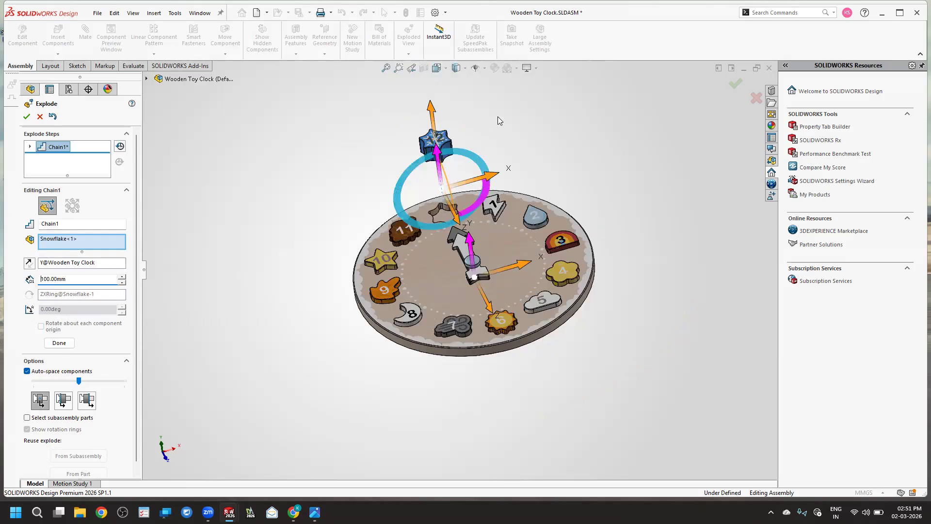
middle_click_drag(458, 134, 519, 213)
middle_click_drag(485, 112, 453, 138)
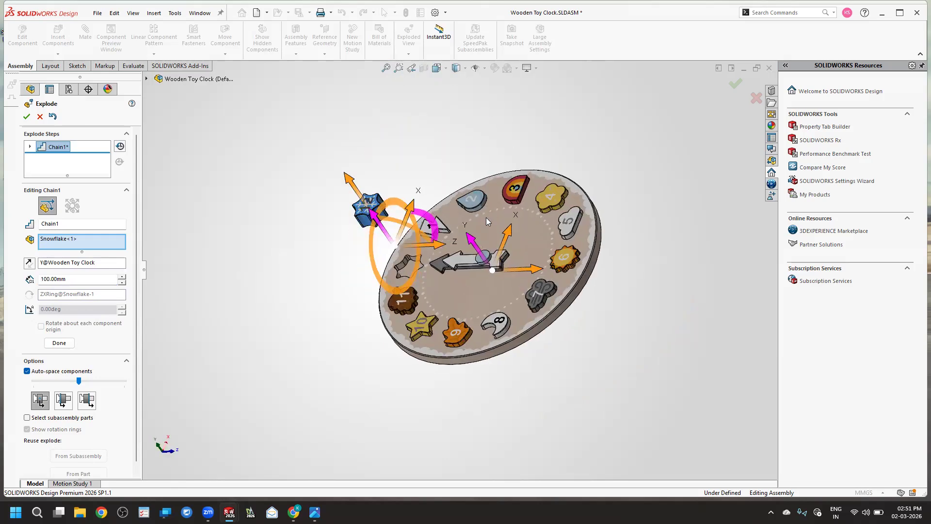
Step: Complete the explode step with only the snowflake piece in it and accept the exploded view
middle_click_drag(401, 171, 497, 187)
left_click(391, 170)
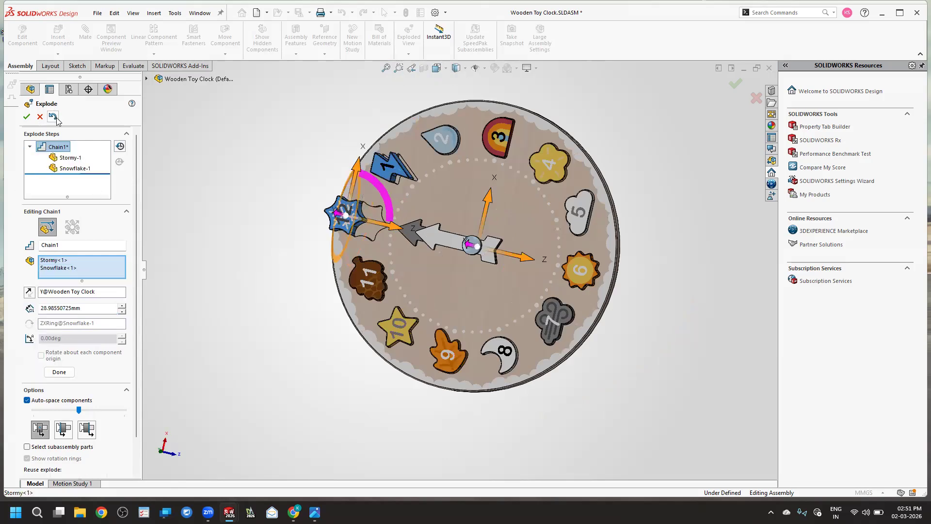
middle_click_drag(373, 308, 354, 185)
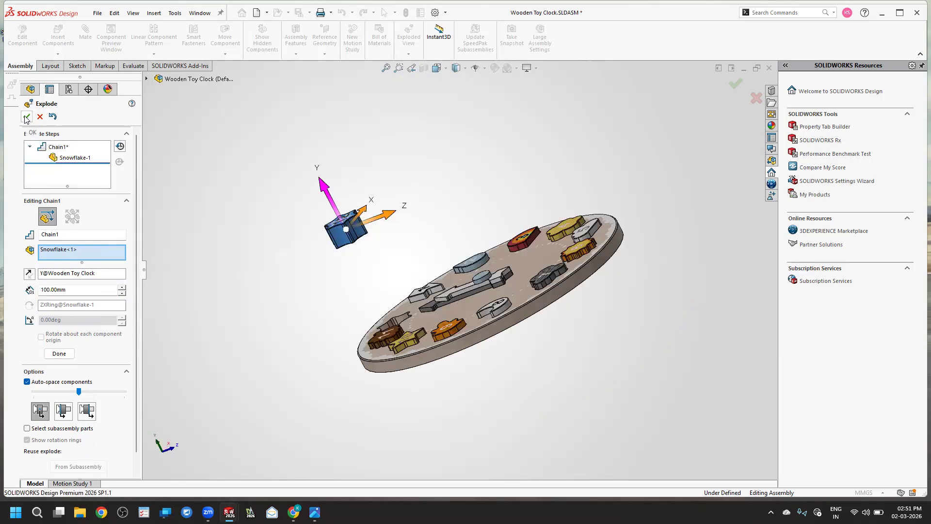
left_click(59, 354)
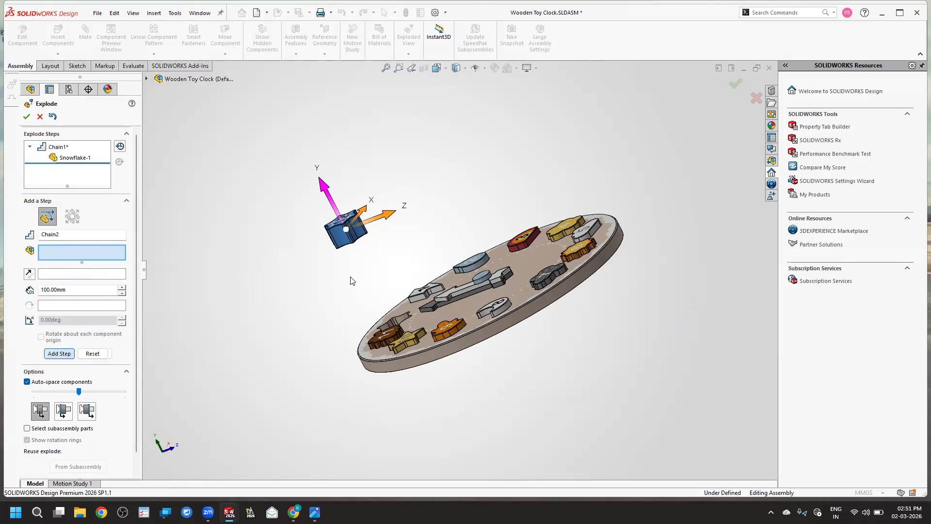
middle_click_drag(4, 162, 3, 119)
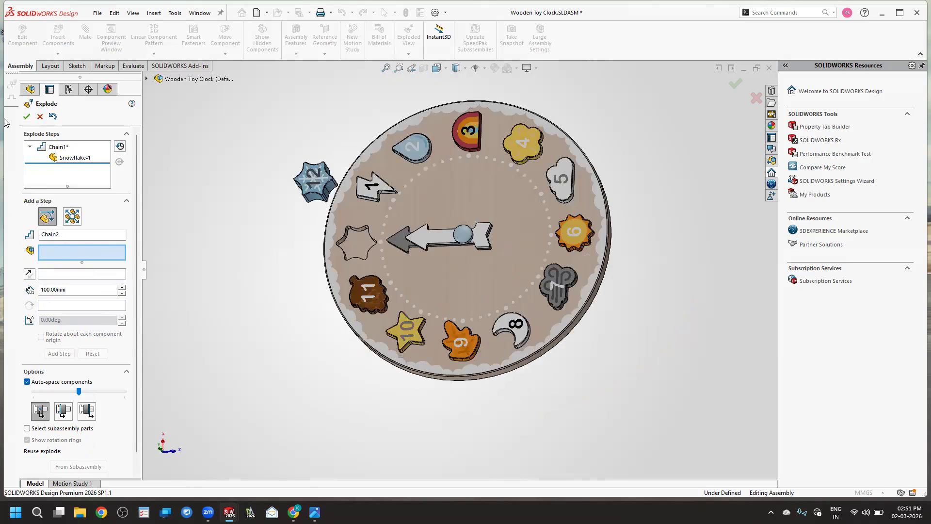
left_click(26, 117)
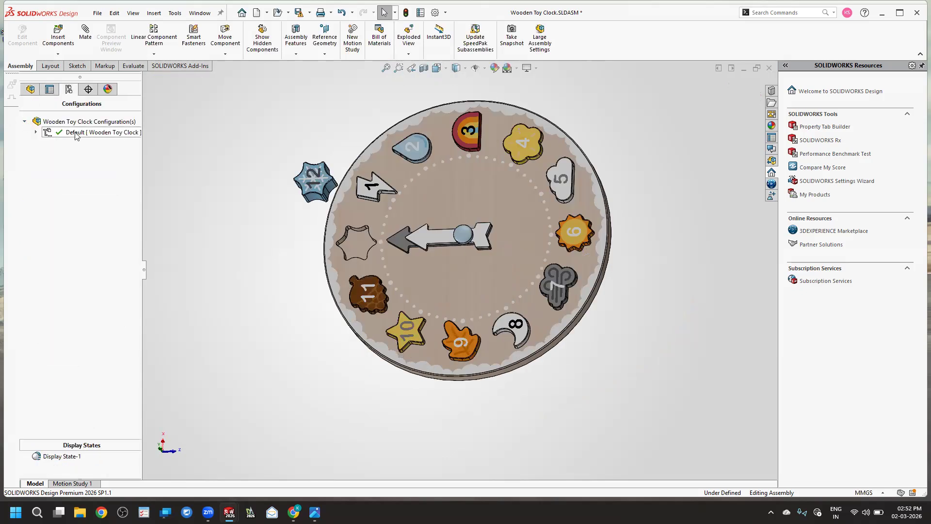
Step: Show the Default configuration's exploded view and its explode step, and check it by collapsing and exploding the assembly repeatedly
left_click(36, 133)
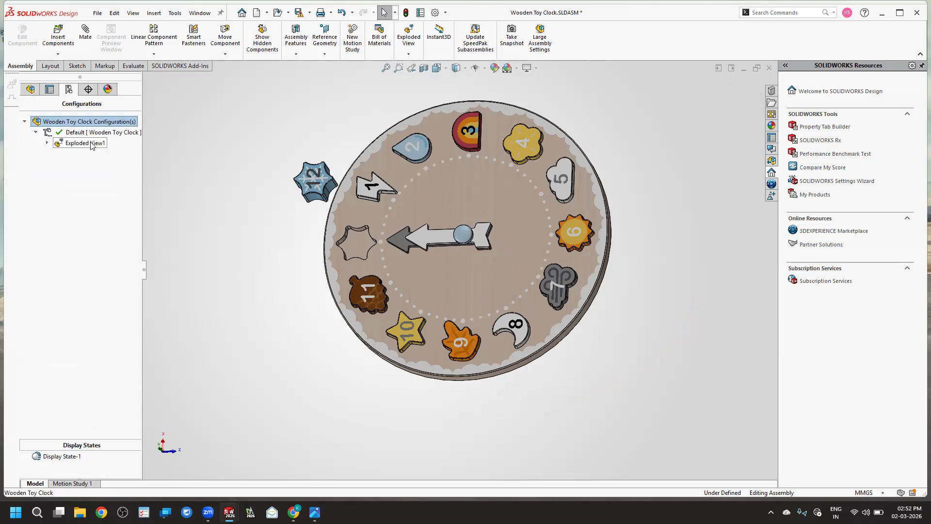
double_click(92, 143)
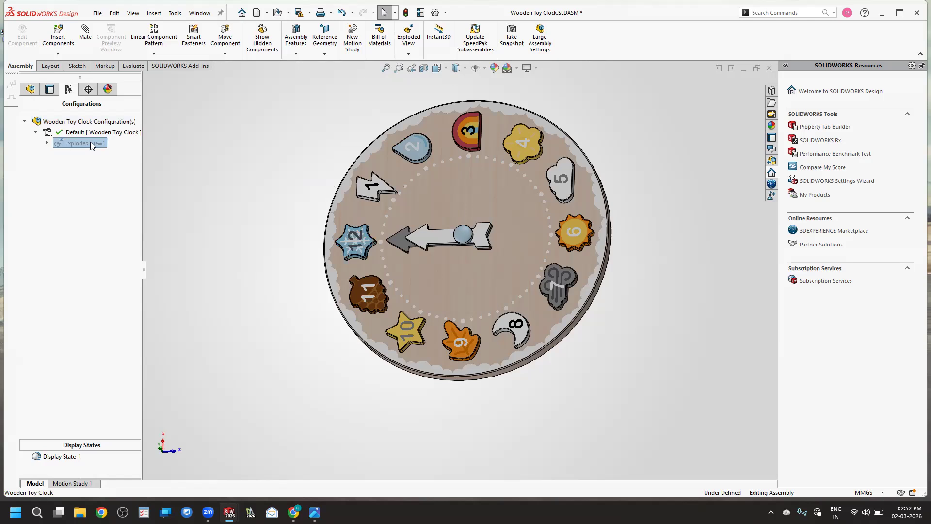
double_click(91, 143)
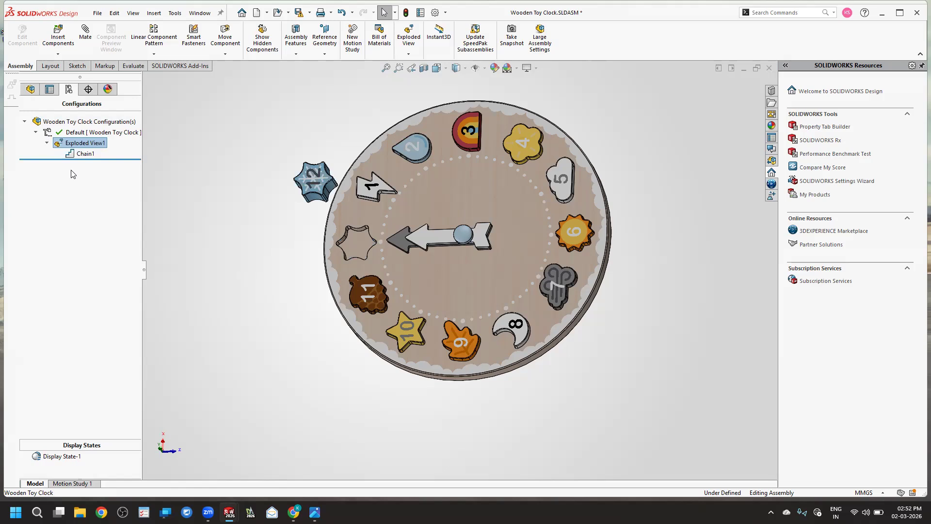
double_click(73, 145)
right_click(72, 145)
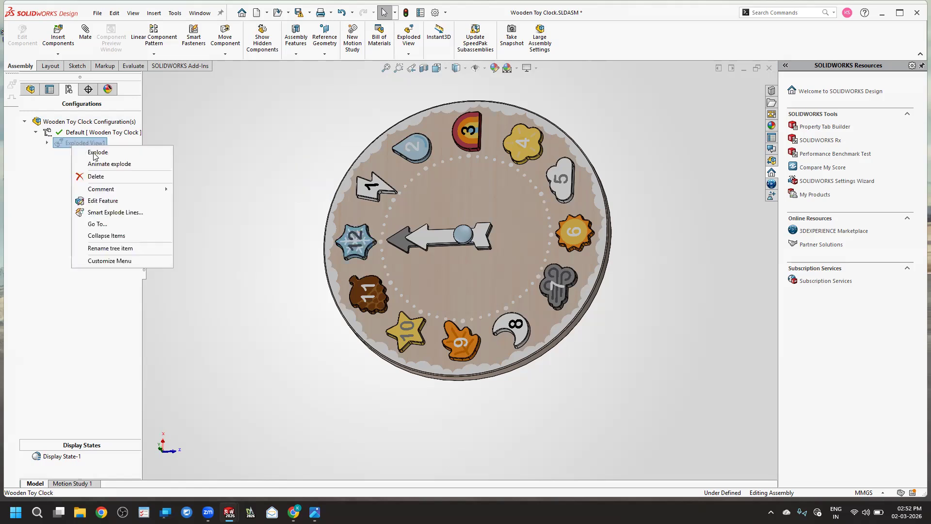
left_click(48, 144)
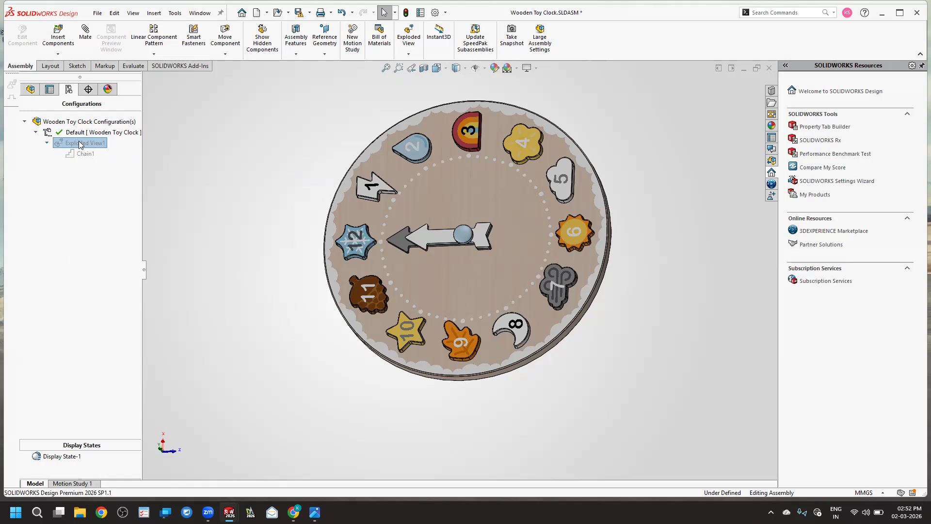
double_click(81, 145)
Step: Edit the exploded view and add a second step that moves the number 1 lightning piece about 6 mm along Y
right_click(80, 146)
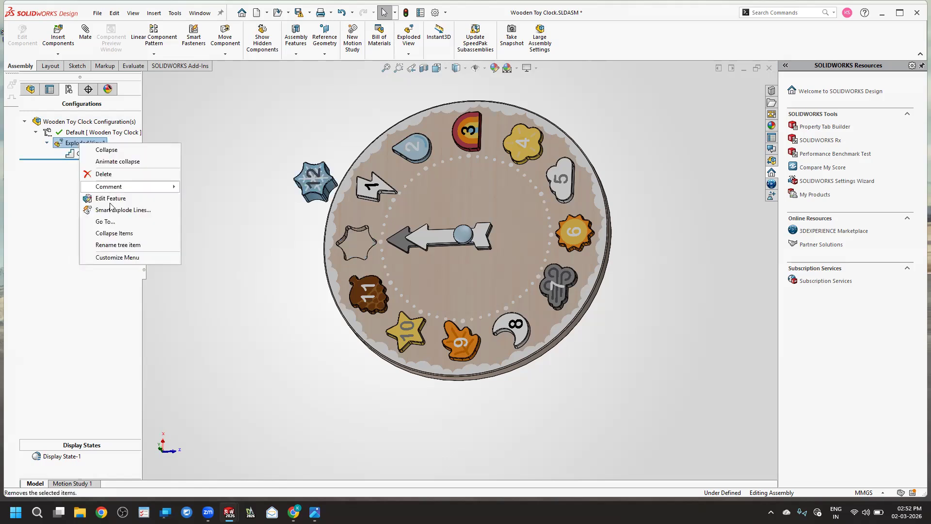
left_click(112, 199)
middle_click_drag(178, 206, 508, 231)
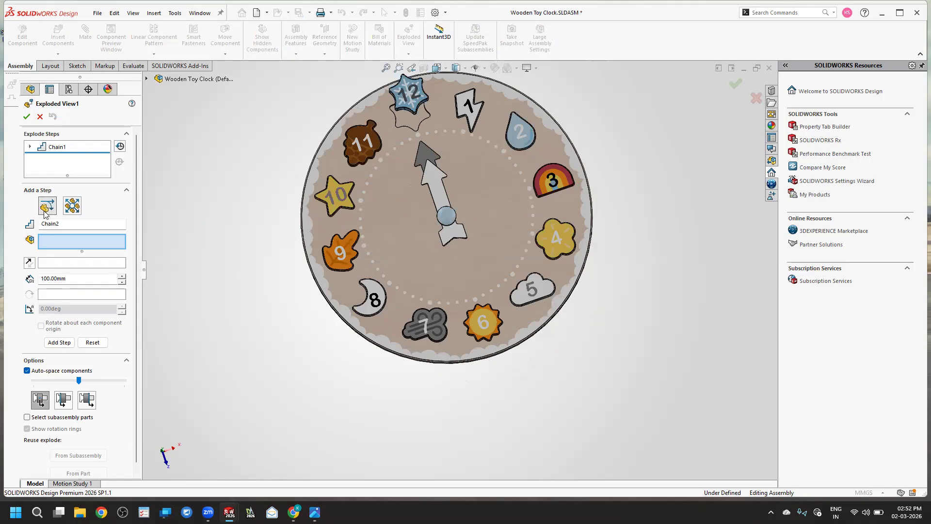
left_click(469, 106)
middle_click_drag(499, 231, 462, 97)
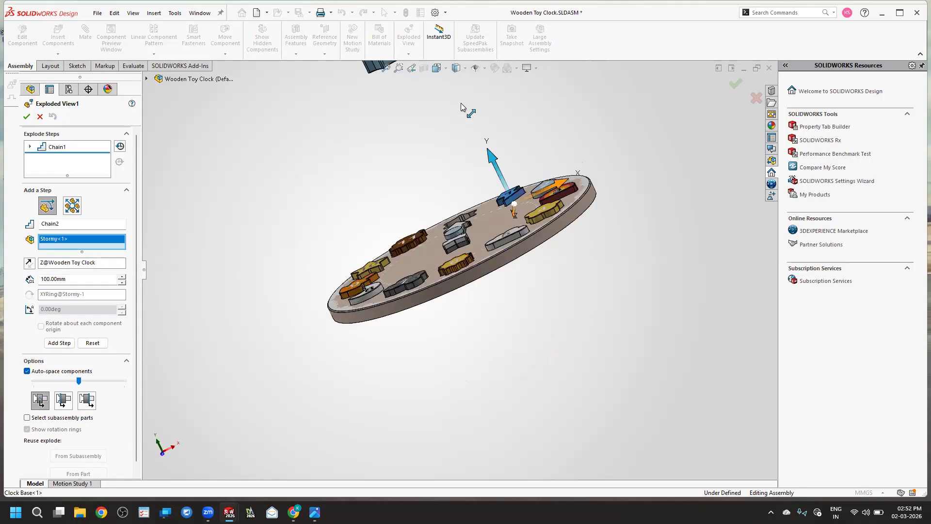
left_click_drag(492, 162, 471, 125)
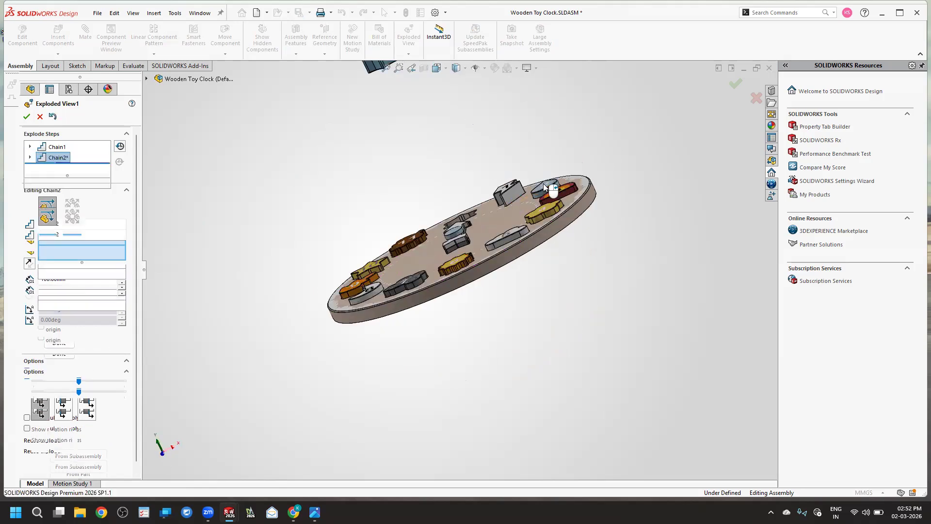
left_click(59, 356)
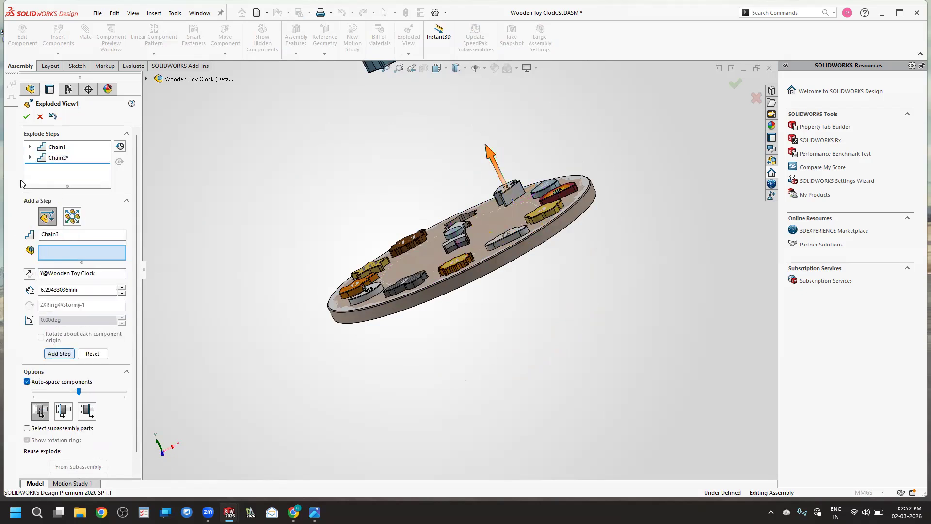
Step: Add a radial explode step that spreads the number 1 lightning and number 2 raindrop pieces apart by about 117 mm
middle_click_drag(493, 188, 511, 272)
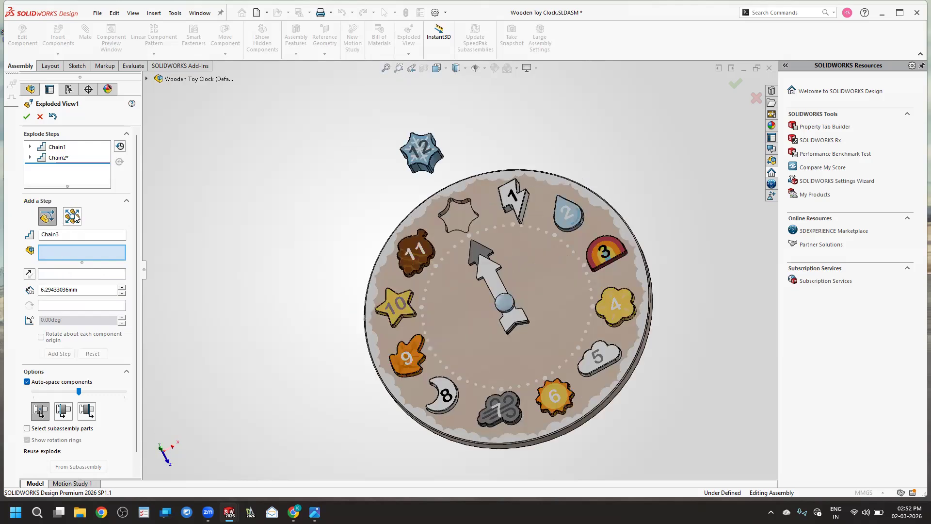
left_click(74, 216)
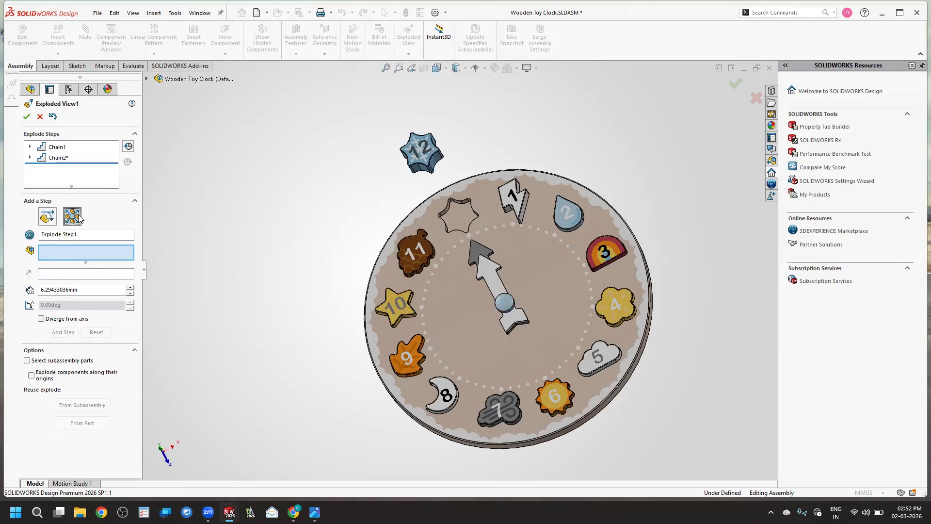
left_click(509, 198)
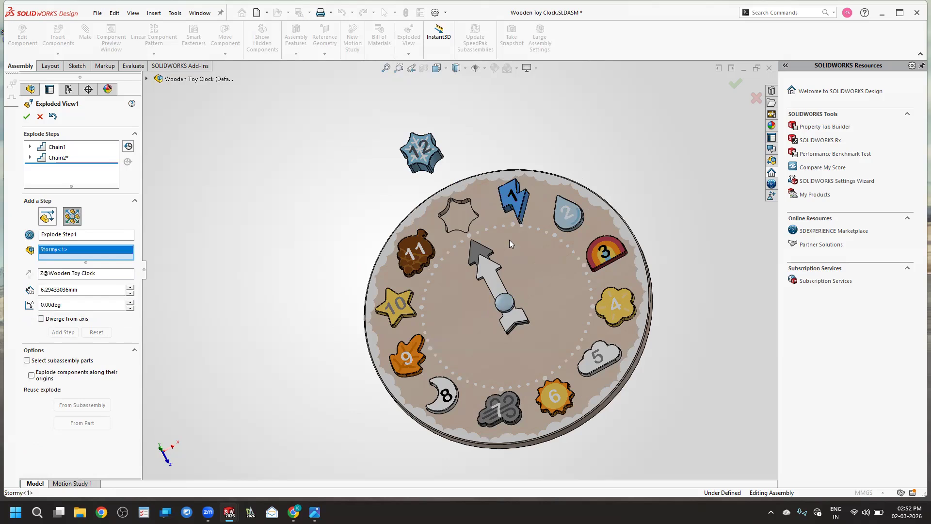
middle_click_drag(482, 200, 487, 210)
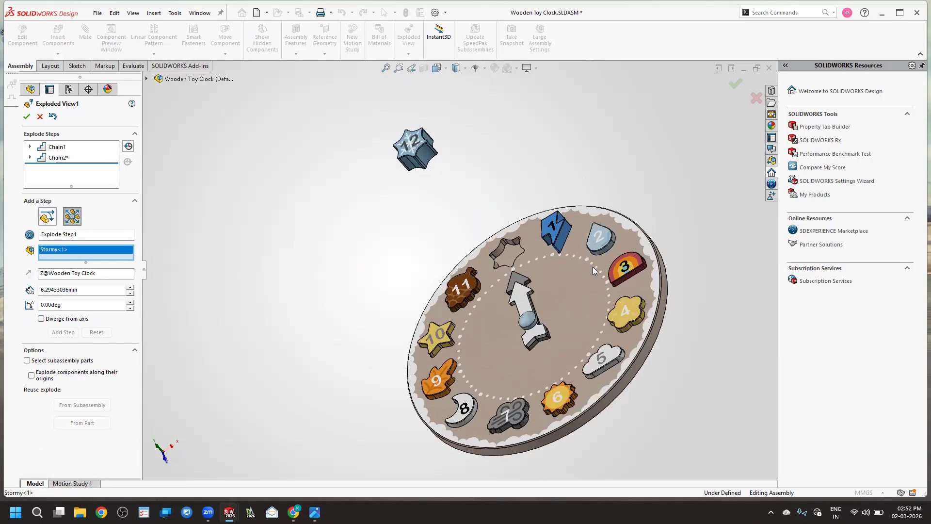
middle_click_drag(601, 248, 587, 231)
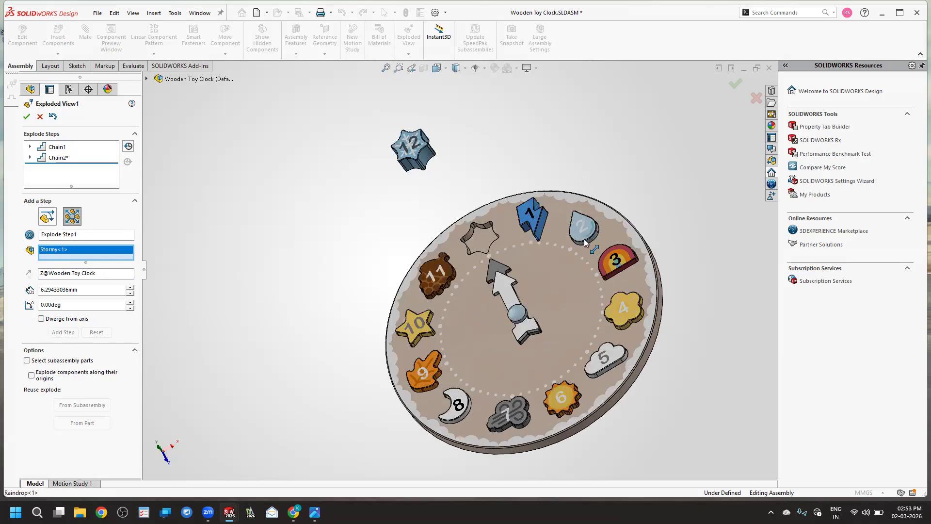
left_click(584, 228)
middle_click_drag(624, 193, 550, 229)
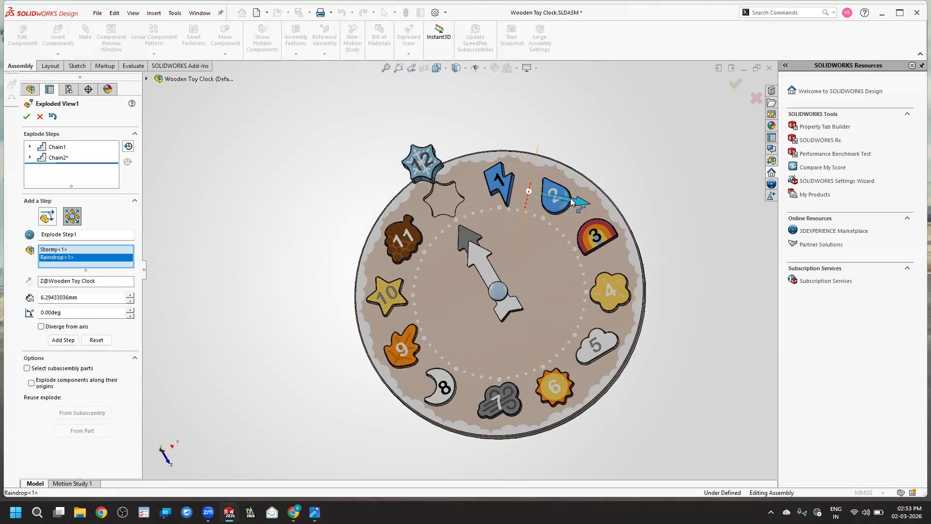
left_click_drag(600, 208, 697, 225)
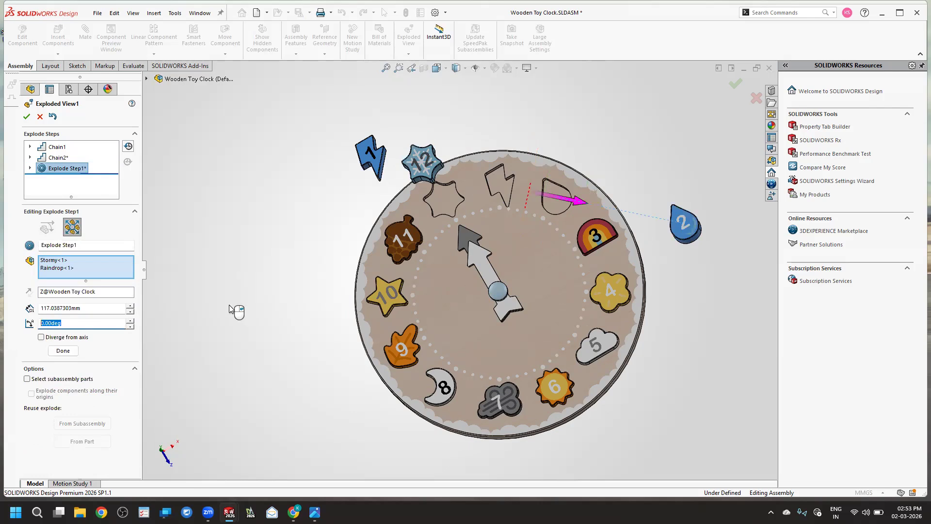
Step: Set the rotation angle of the radial explode step to 60 degrees
type("60")
key("Return")
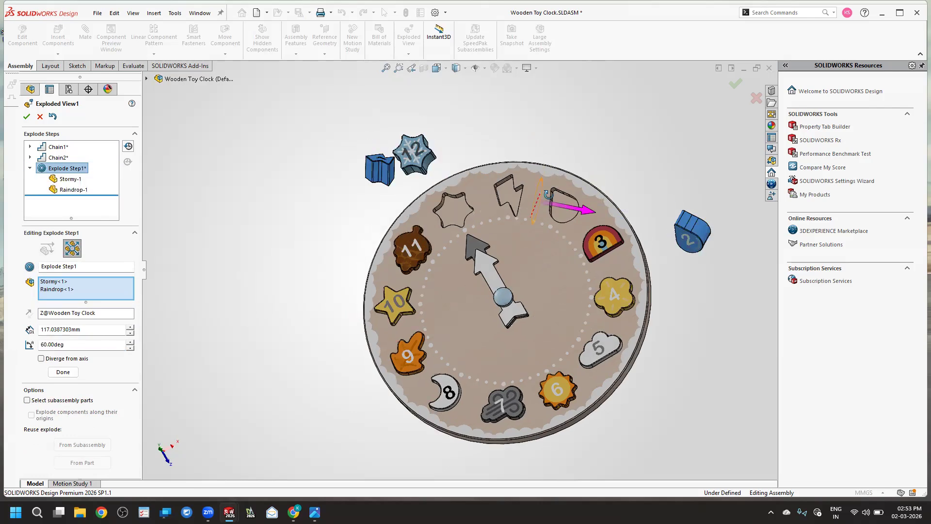
middle_click_drag(542, 211, 564, 179)
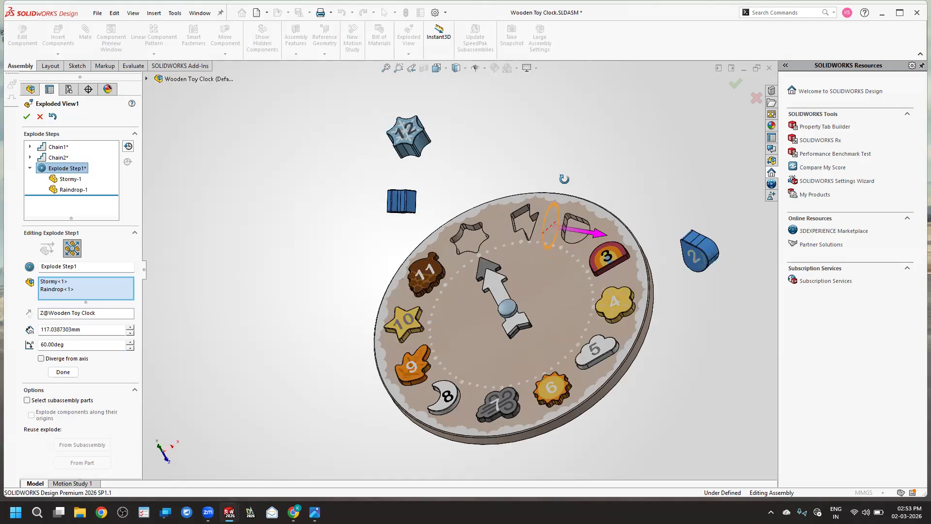
Step: Remove the number 2 raindrop piece from the radial explode step and add it back again
left_click(690, 268)
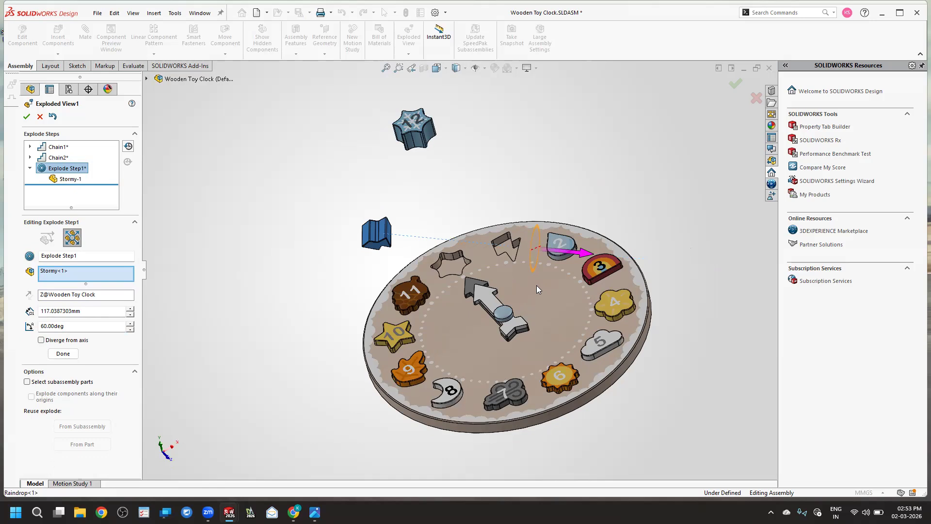
left_click(561, 251)
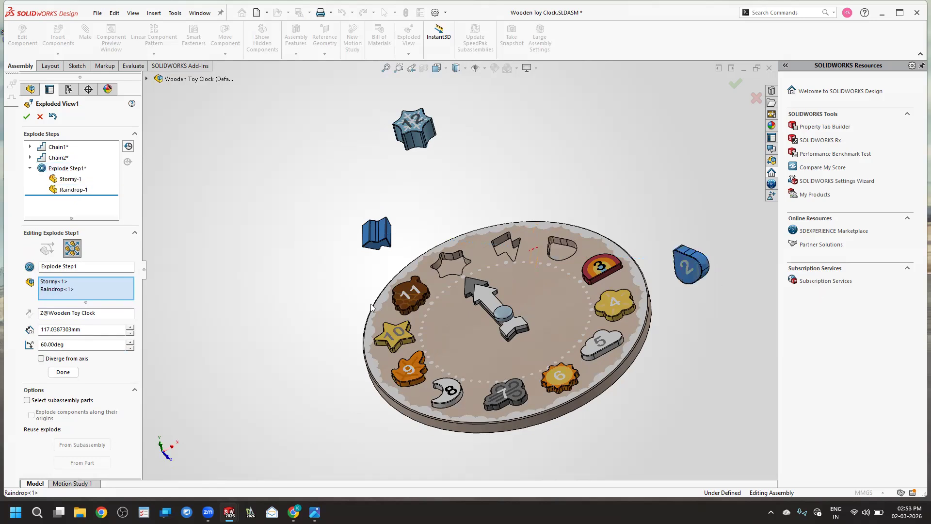
middle_click_drag(420, 195, 538, 255)
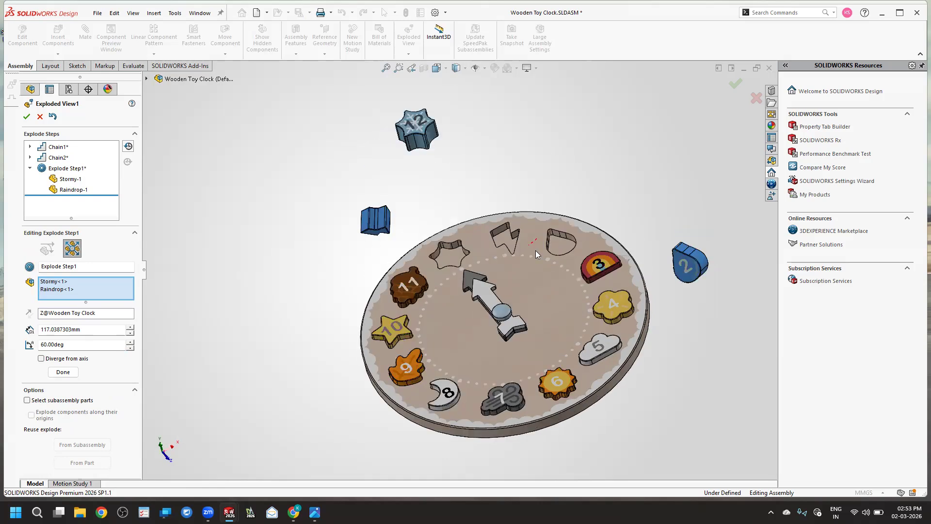
Step: Try to replace the components of the radial explode step with the number 11 pinecone piece, and undo the change
right_click(118, 292)
left_click(122, 293)
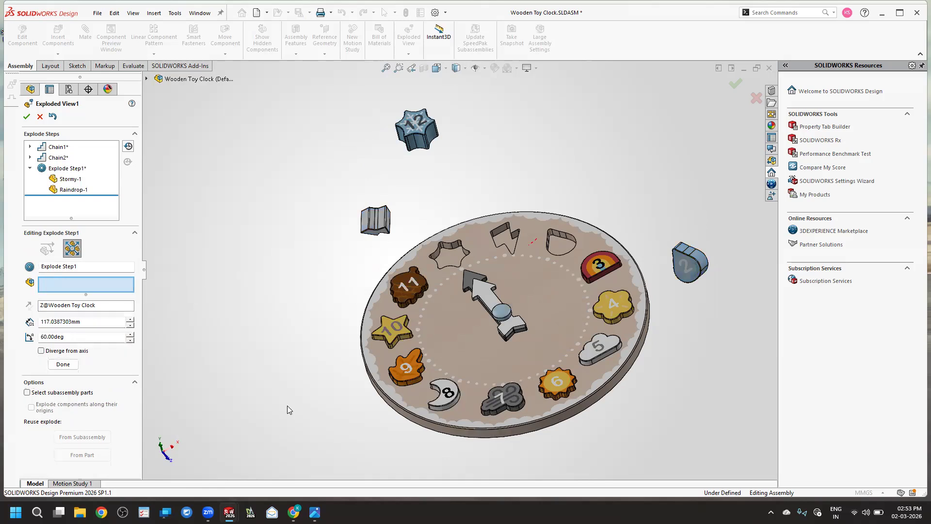
left_click(414, 286)
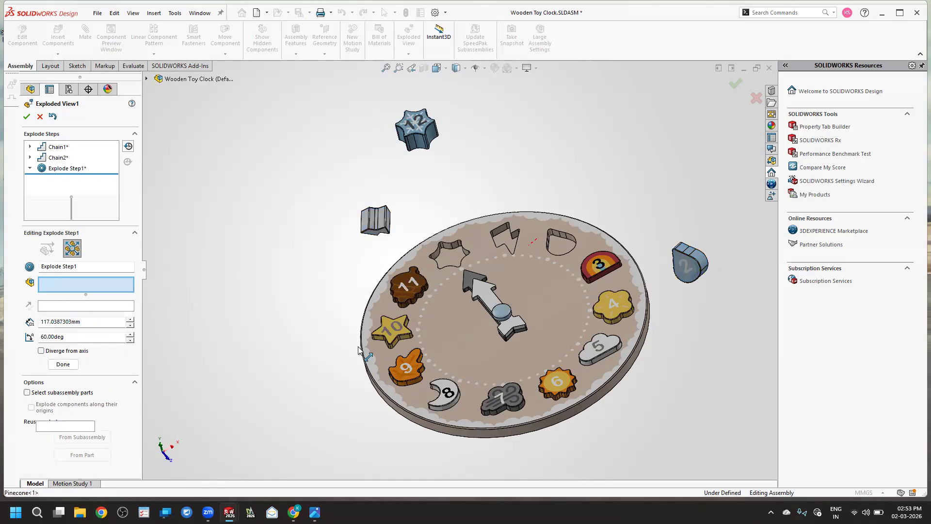
key("ctrl+z")
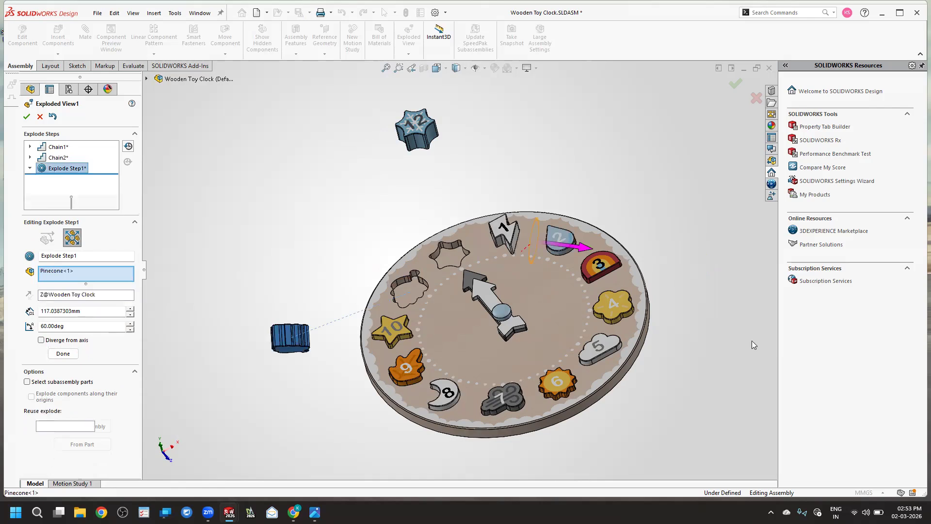
left_click(606, 270)
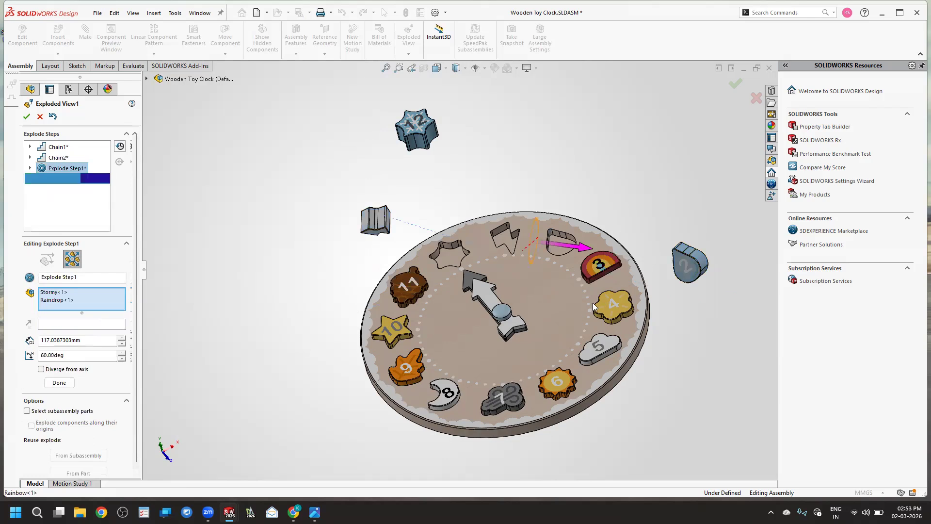
key("ctrl+z")
key("Return")
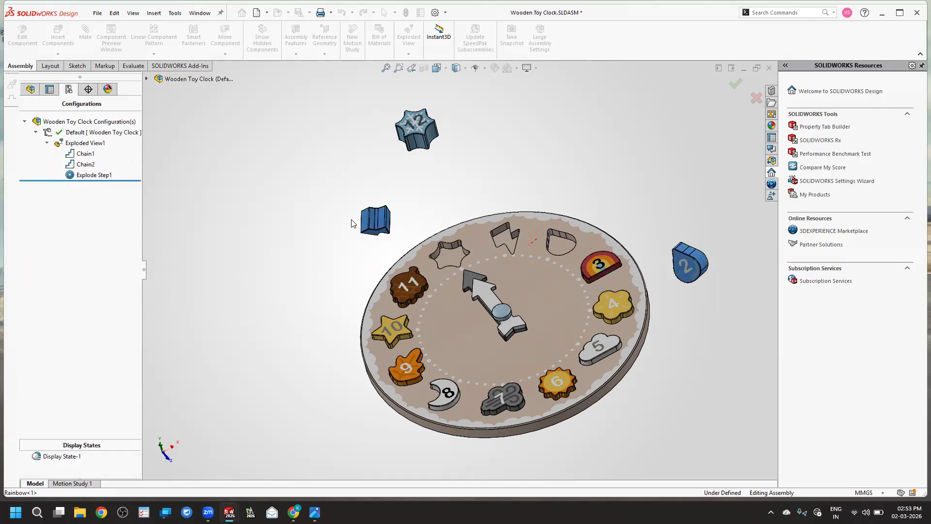
Step: Open Exploded View1 for editing again
left_click(588, 277)
right_click(71, 142)
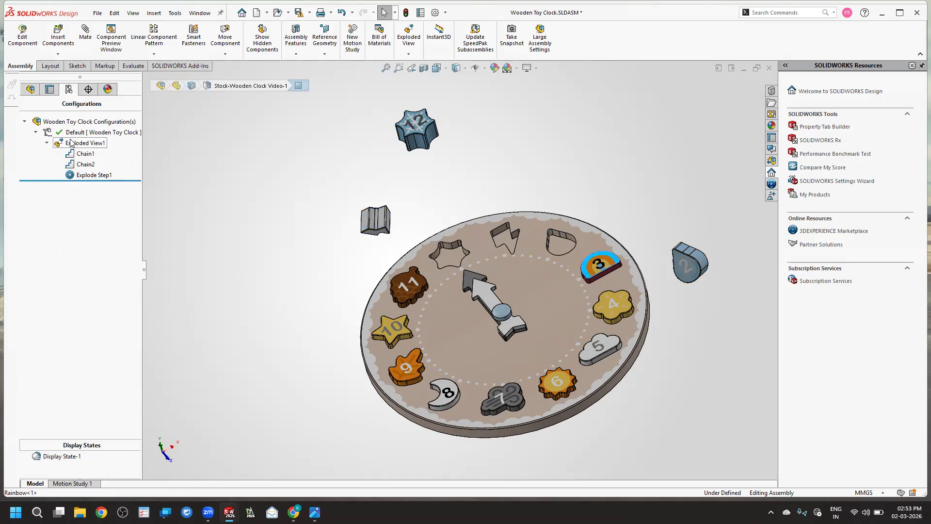
left_click(102, 194)
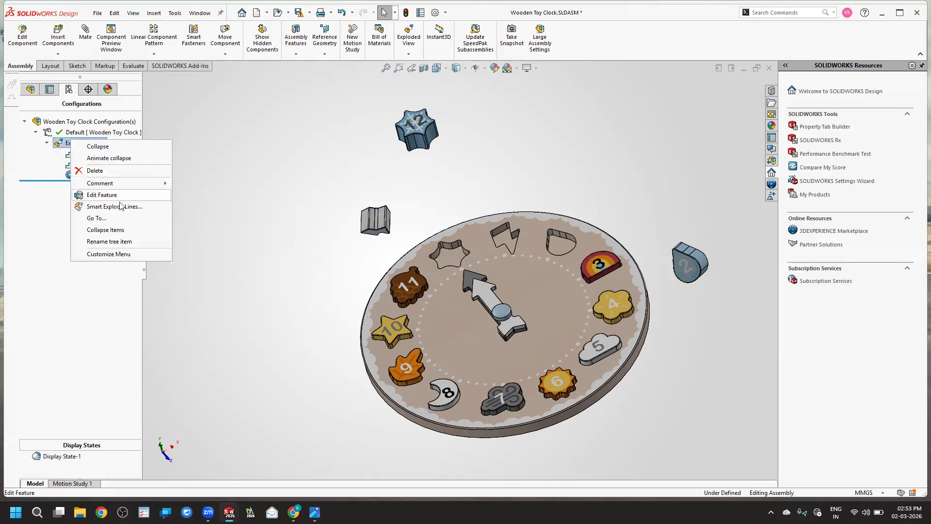
Step: Try selecting the number 3 rainbow, 4 flower, 5 cloud and 6 sun pieces for a second radial explode step, and clear the selection
left_click(600, 265)
left_click(613, 304)
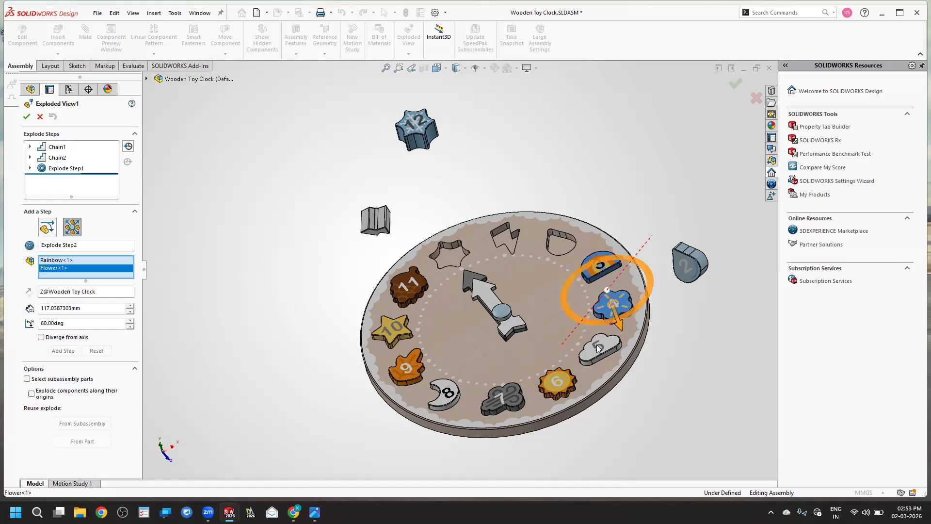
left_click(600, 346)
left_click(537, 393)
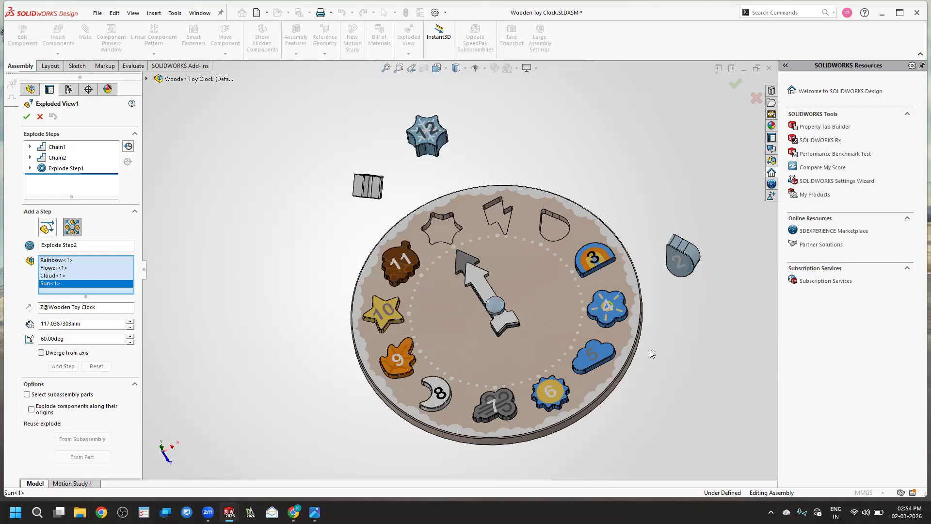
middle_click_drag(597, 334, 541, 320)
scroll(540, 316, "down", 2)
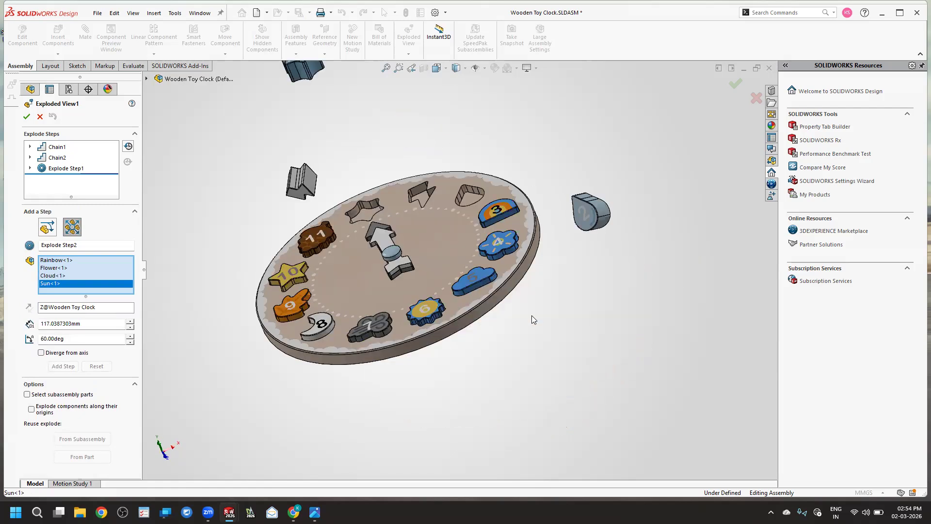
right_click(519, 317)
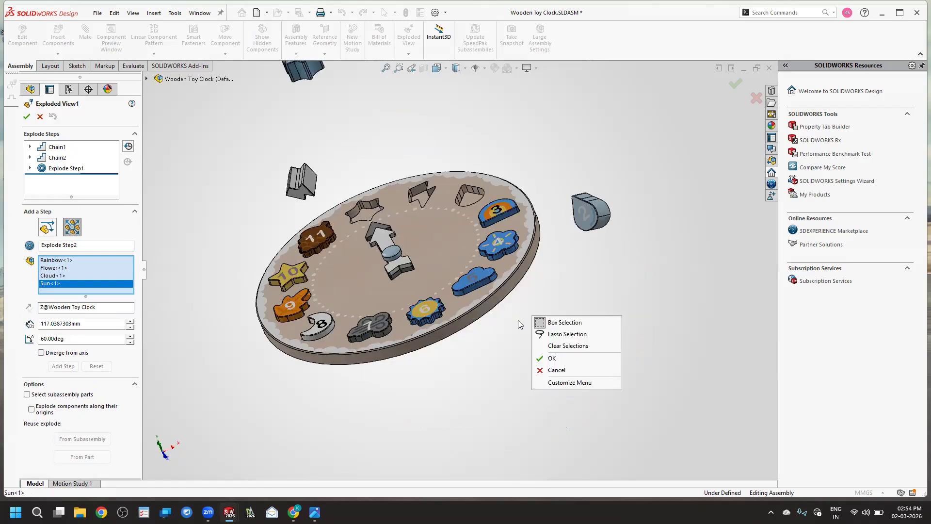
left_click(513, 321)
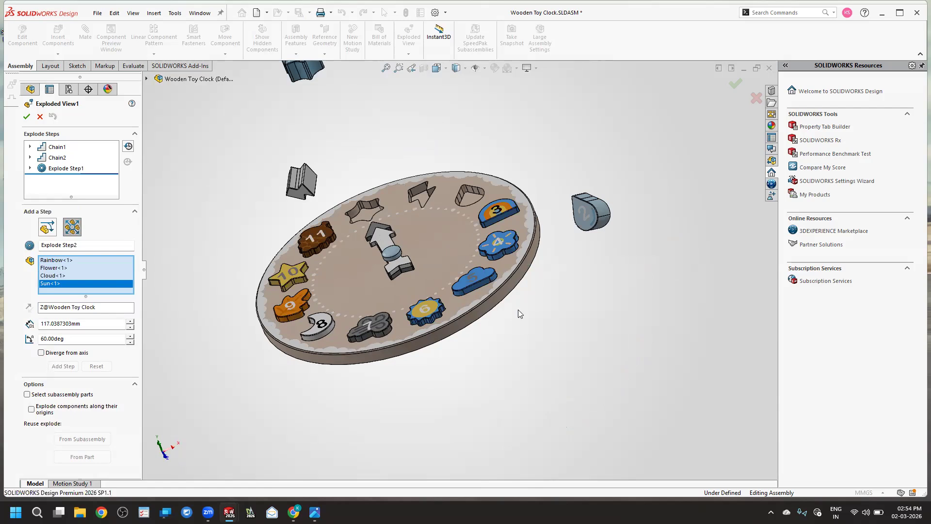
right_click(92, 271)
left_click(116, 279)
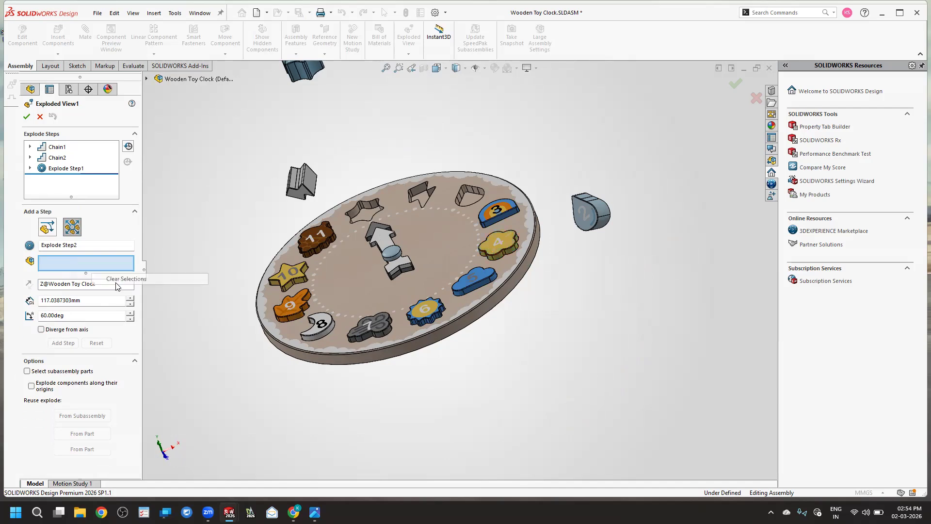
Step: Pick the rainbow, flower, cloud and sun pieces again for the new radial step, and clear them from the component list
left_click(508, 214)
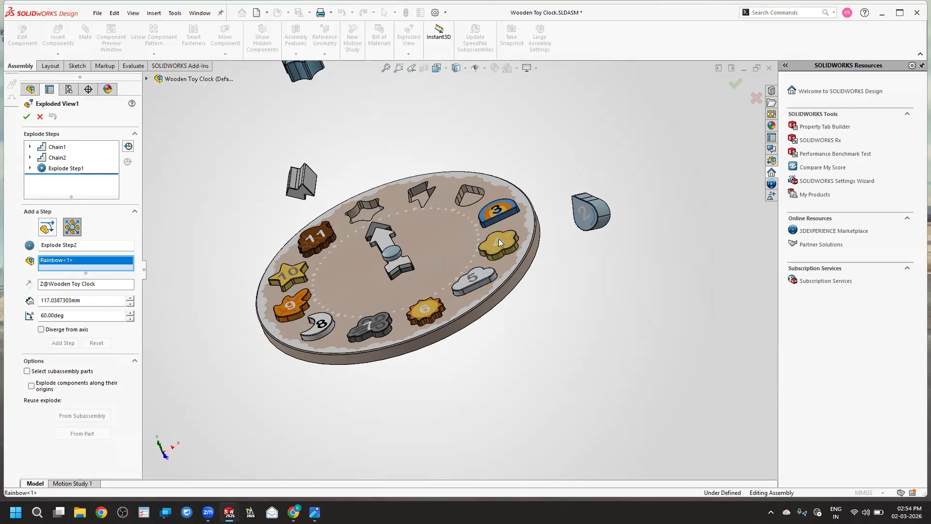
left_click(500, 257)
middle_click_drag(557, 322, 468, 286)
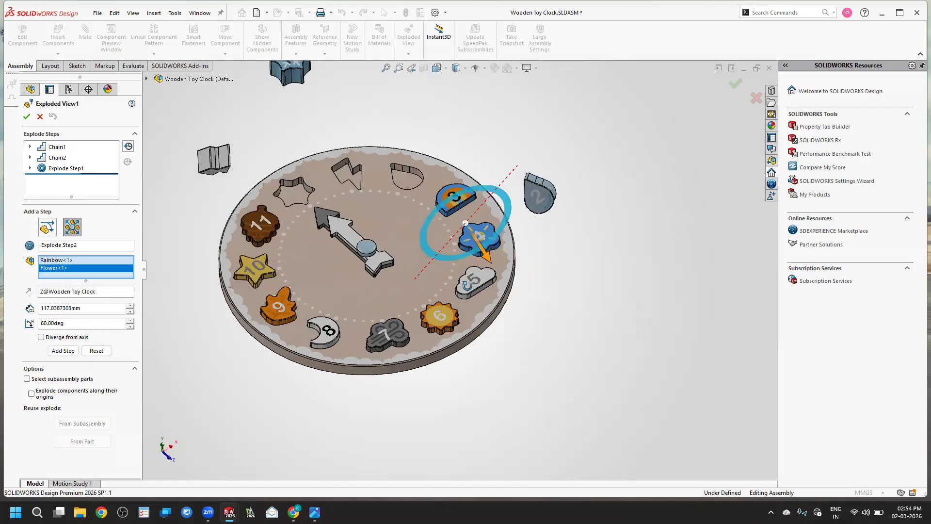
left_click(474, 285)
left_click(460, 316)
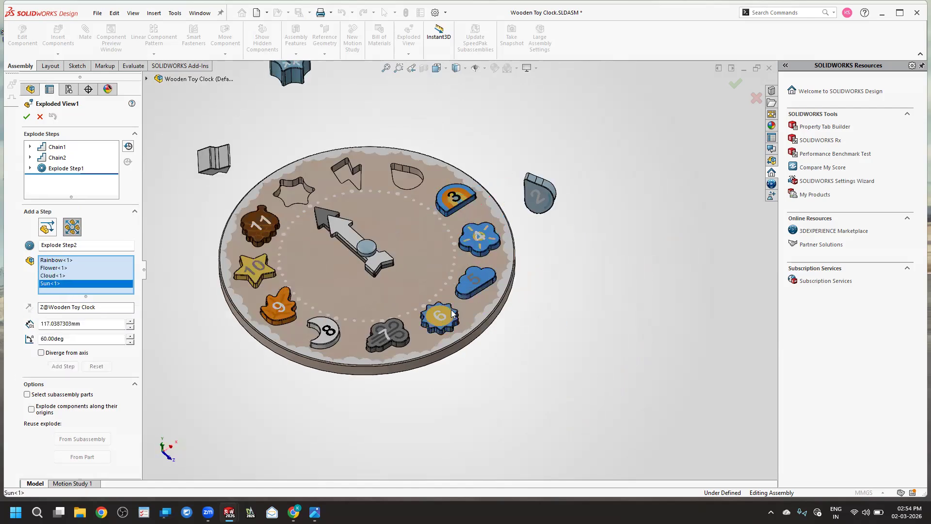
left_click(442, 316)
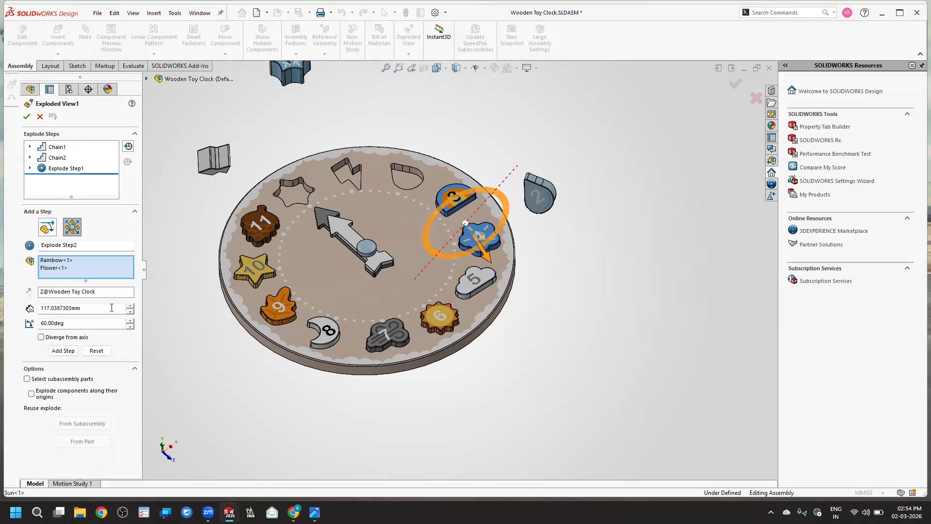
right_click(92, 267)
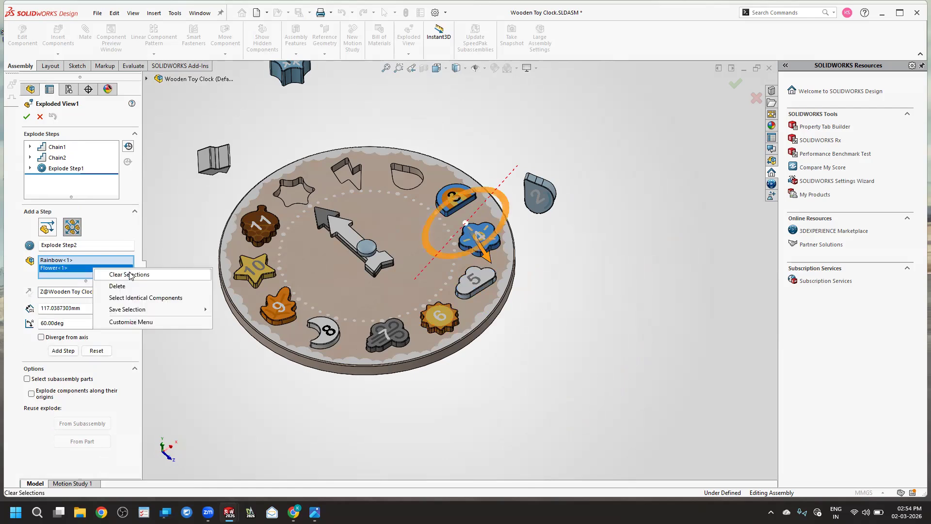
left_click(129, 274)
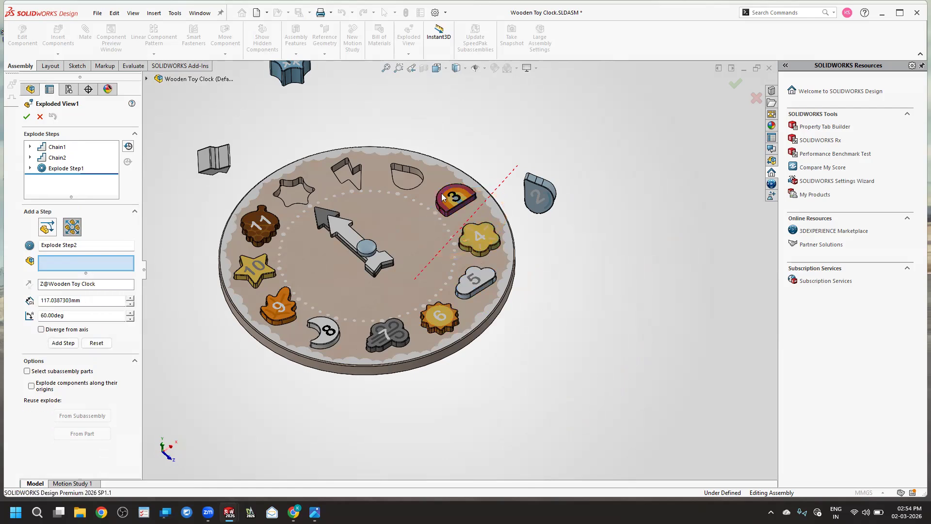
Step: Add a radial explode step that spreads the number 3 rainbow and number 4 flower pieces apart by about 161 mm
left_click(458, 244)
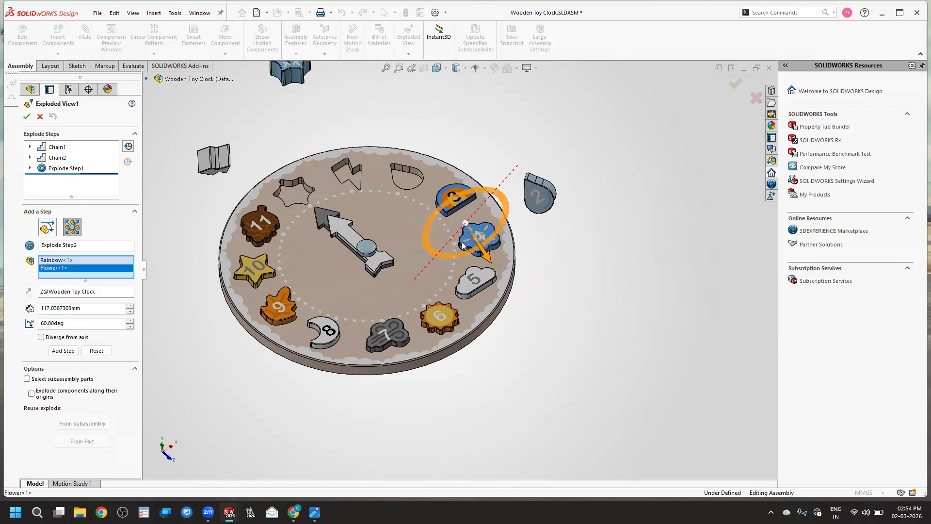
left_click_drag(500, 292, 565, 378)
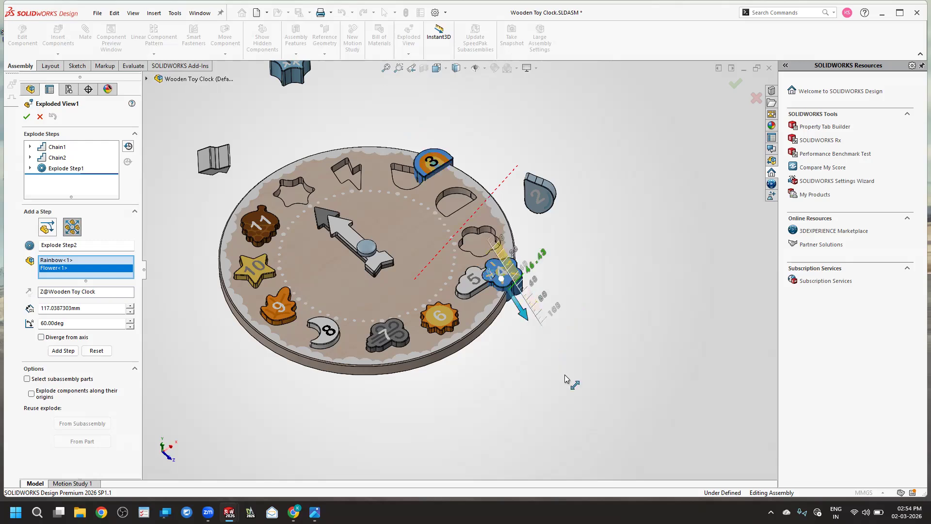
left_click(63, 350)
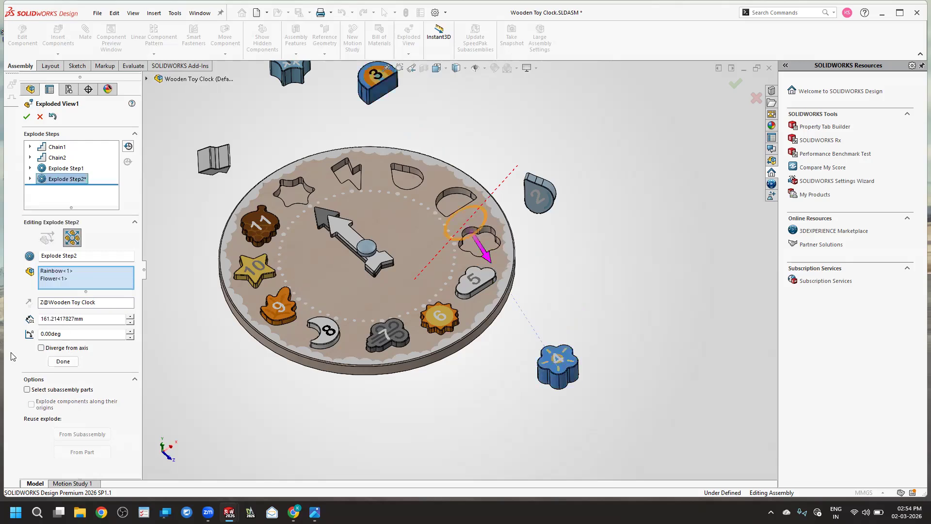
Step: Set the rotation angle of the rainbow and flower radial step to 30 degrees and finish editing the step
left_click_drag(68, 334, 16, 337)
type("30")
key("Return")
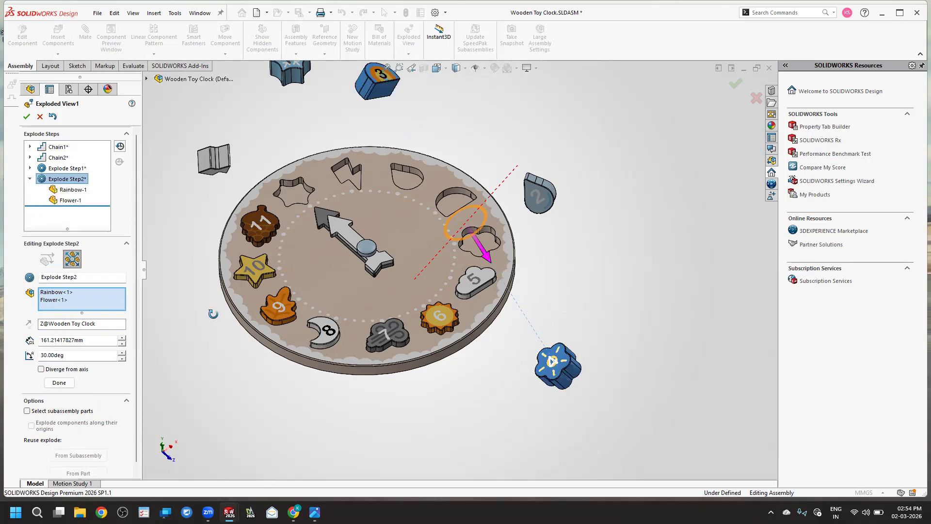
middle_click_drag(218, 290, 219, 314)
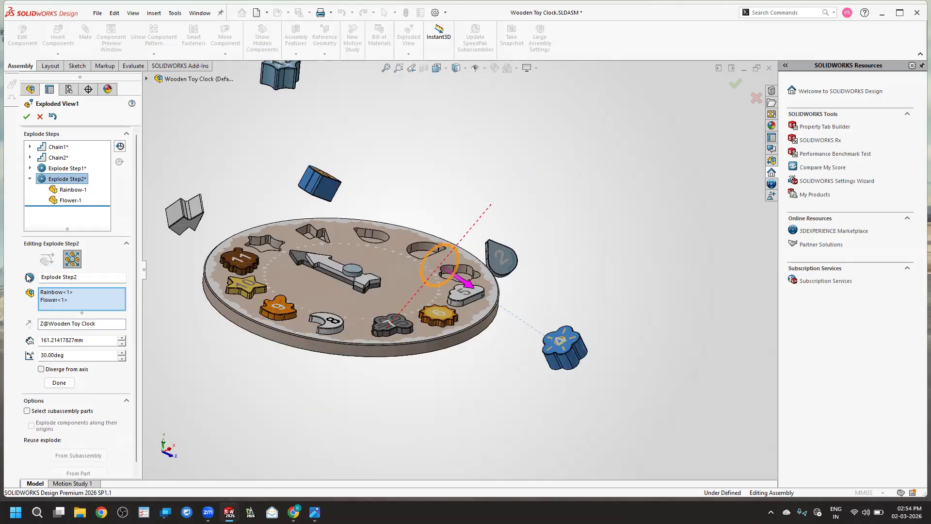
left_click(59, 383)
Step: Roll the explode sequence back before the rainbow and flower radial step, roll it forward again, and delete that step
left_click(39, 147)
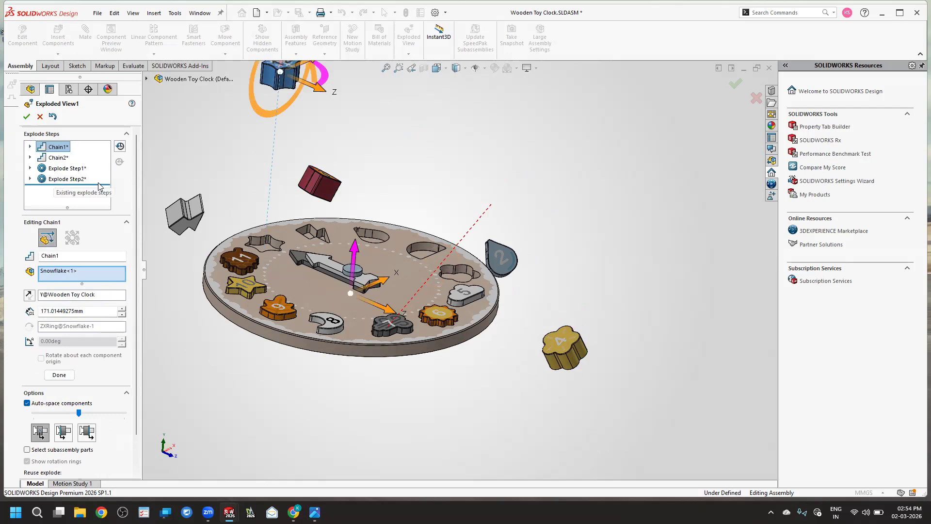
mouse_move(104, 184)
left_mouse_down()
mouse_move(104, 165)
mouse_move(97, 175)
left_mouse_up()
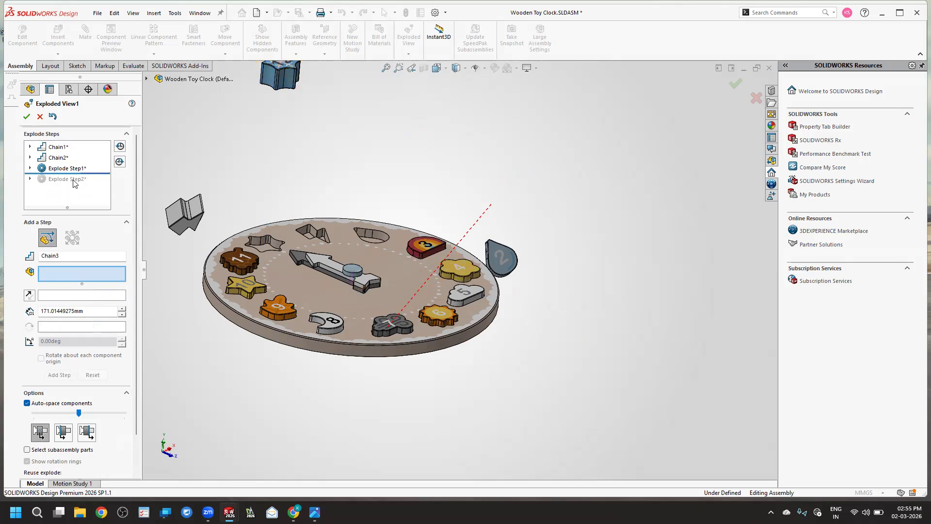
right_click(75, 182)
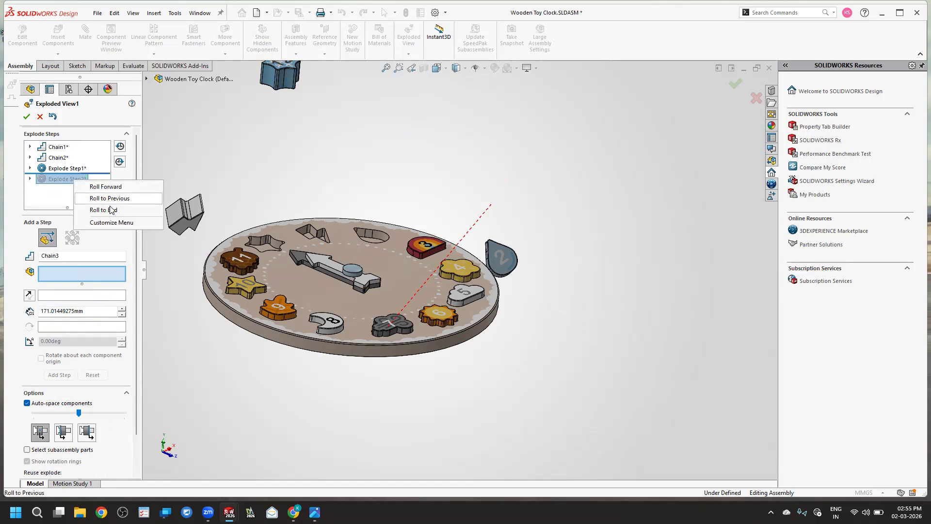
left_click(53, 196)
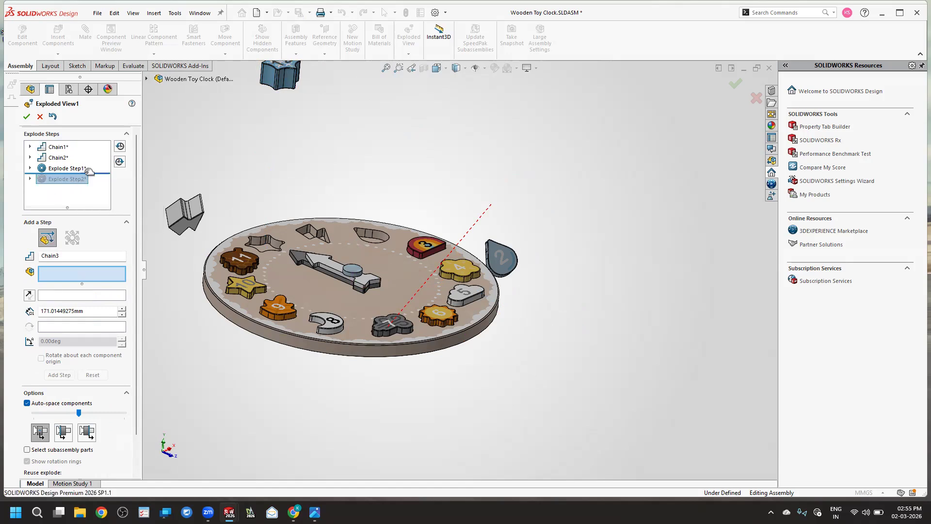
mouse_move(81, 174)
left_mouse_down()
mouse_move(95, 180)
mouse_move(75, 181)
left_mouse_up()
right_click(74, 182)
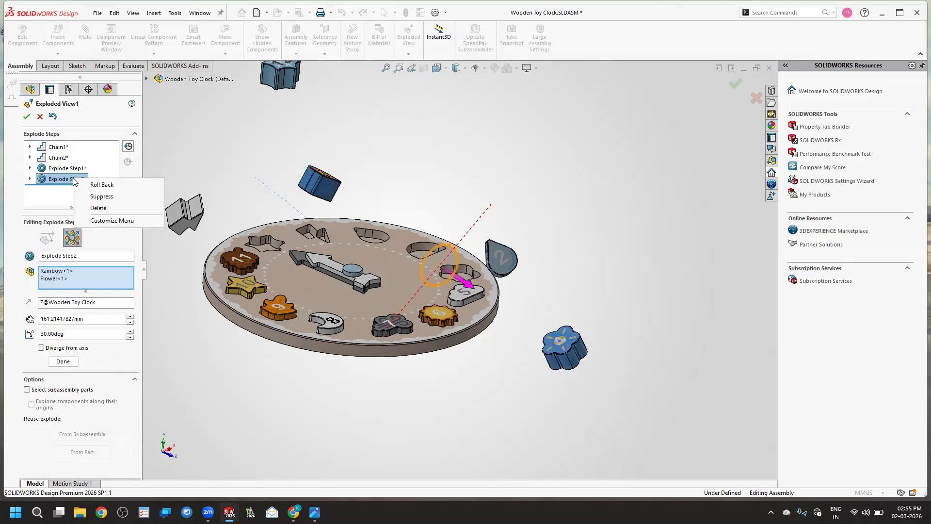
left_click(104, 209)
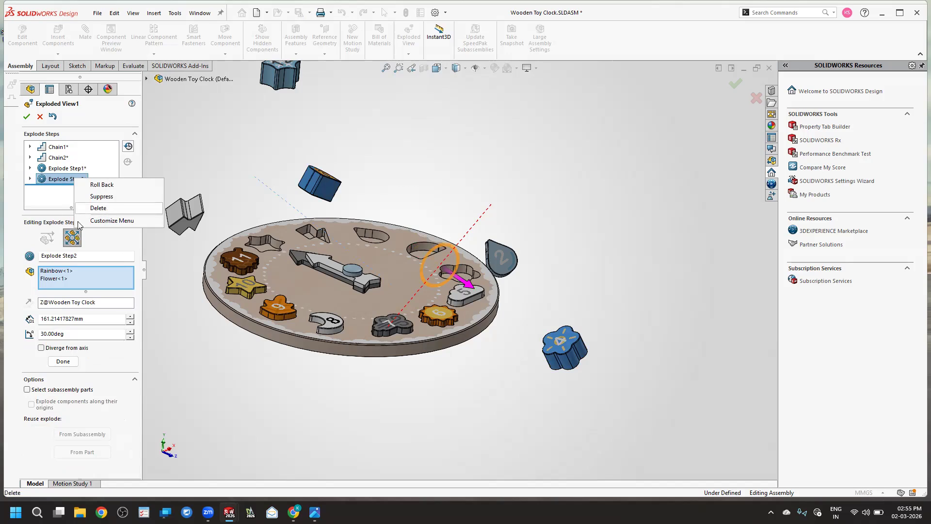
Step: Move the radial step Explode Step1 ahead of Chain2 in the explode order and accept the exploded view
left_click(59, 168)
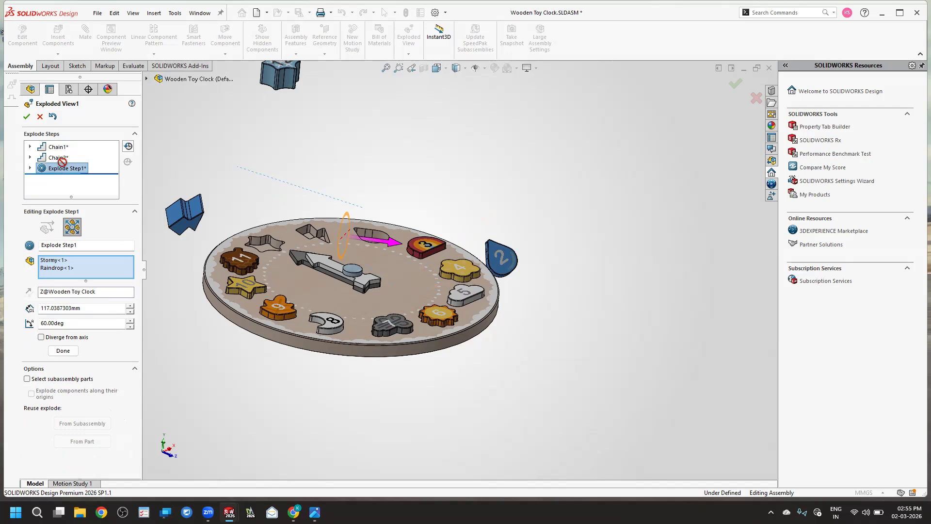
left_click_drag(67, 151, 64, 147)
left_click_drag(63, 147, 53, 160)
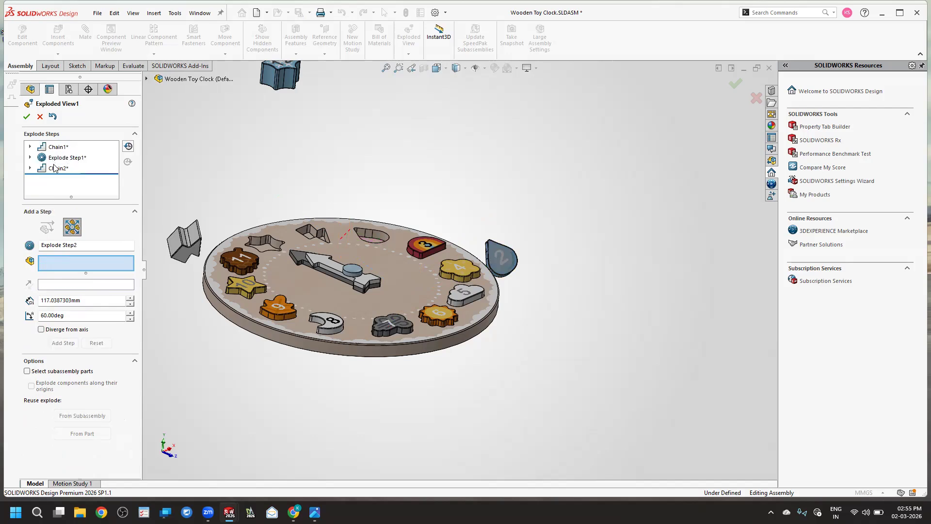
left_click(27, 115)
Step: Review the reordered explode steps under Exploded View1 against the model, and collapse the list of steps
left_click(81, 175)
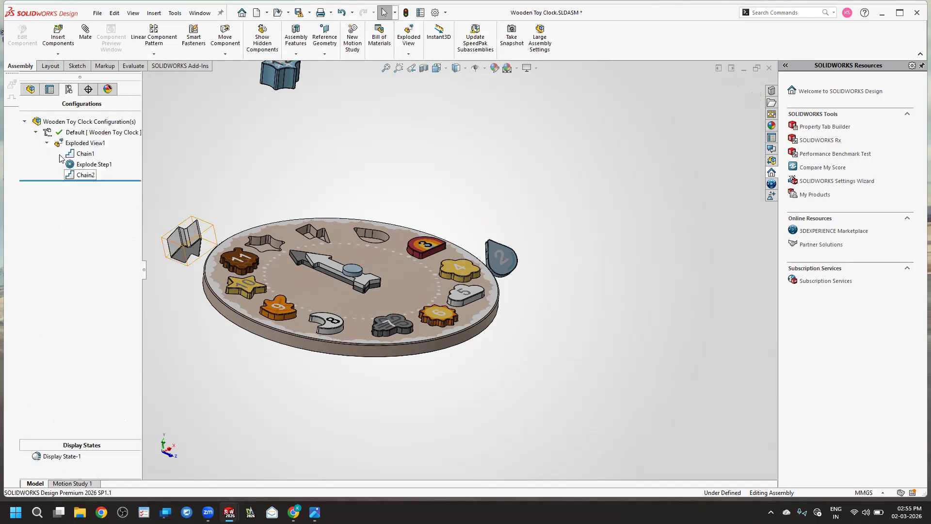
middle_click_drag(305, 204, 290, 219)
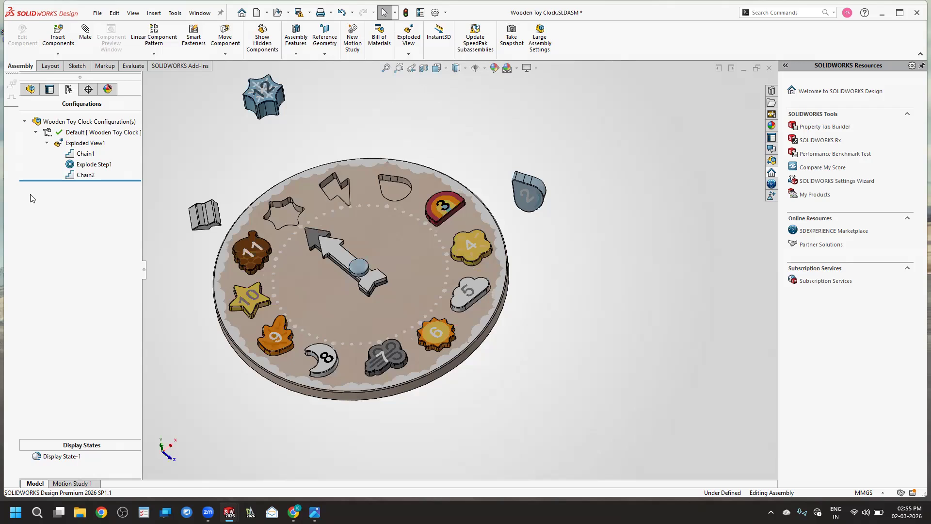
left_click(47, 143)
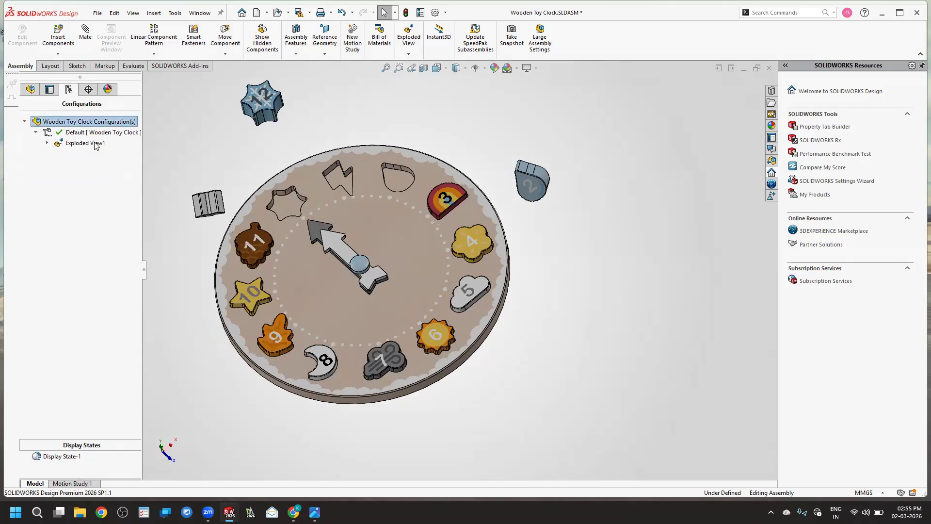
Step: Collapse Exploded View1 and play its animated explode
right_click(70, 146)
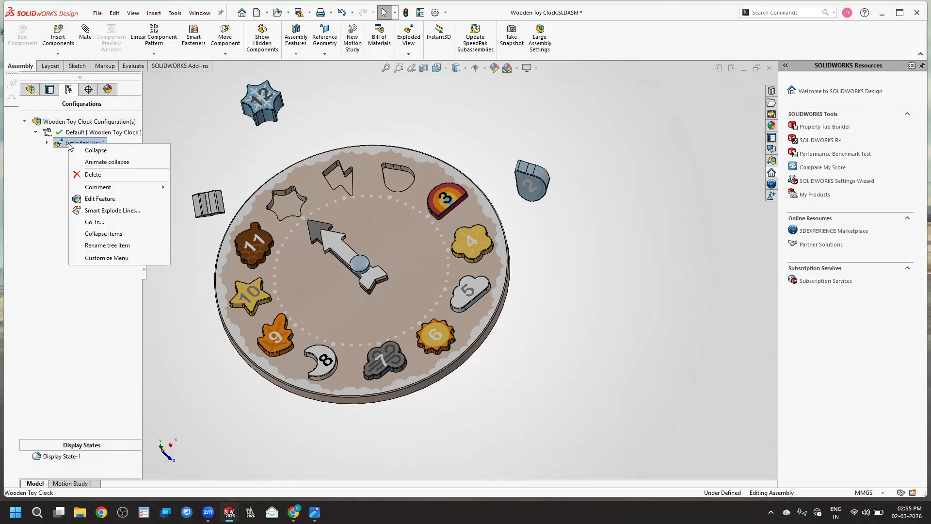
left_click(122, 152)
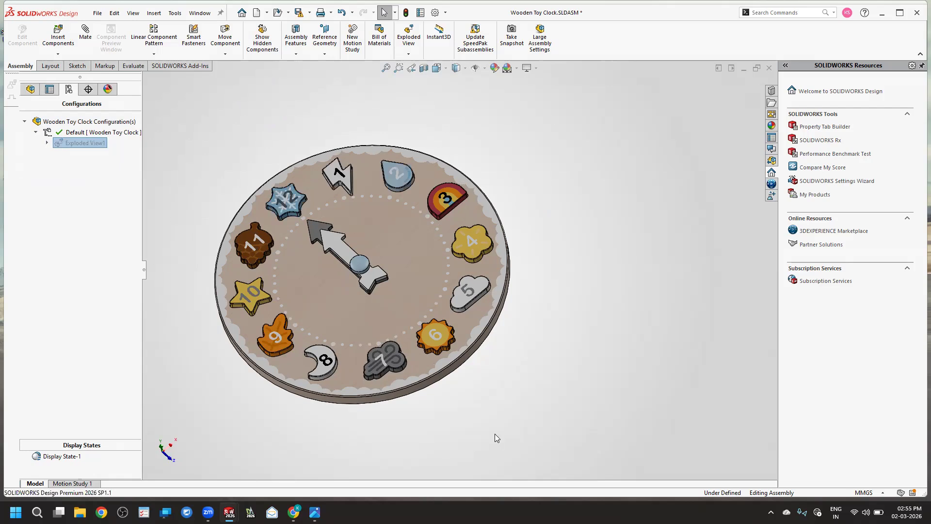
right_click(90, 144)
left_click(127, 164)
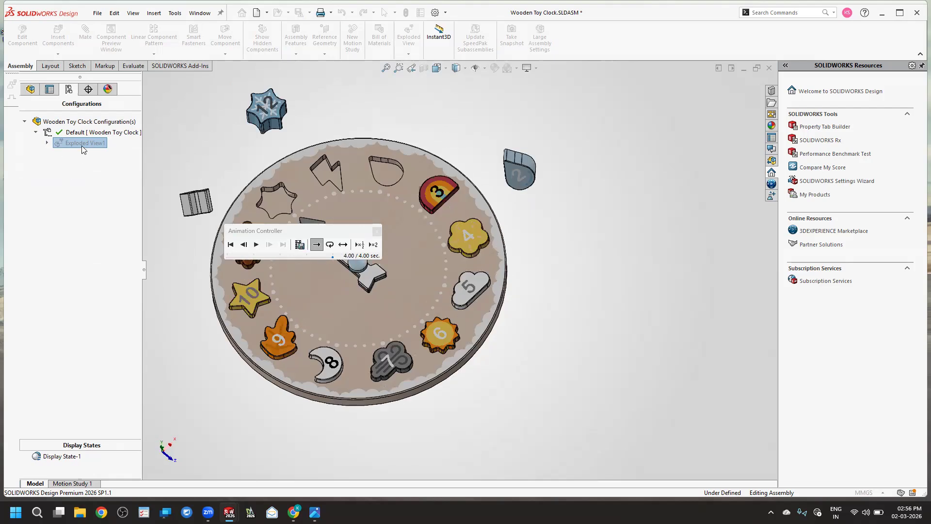
Step: Play the animated collapse of Exploded View1 with the Animation Controller moved clear of the clock hands, and pause it partway
right_click(117, 153)
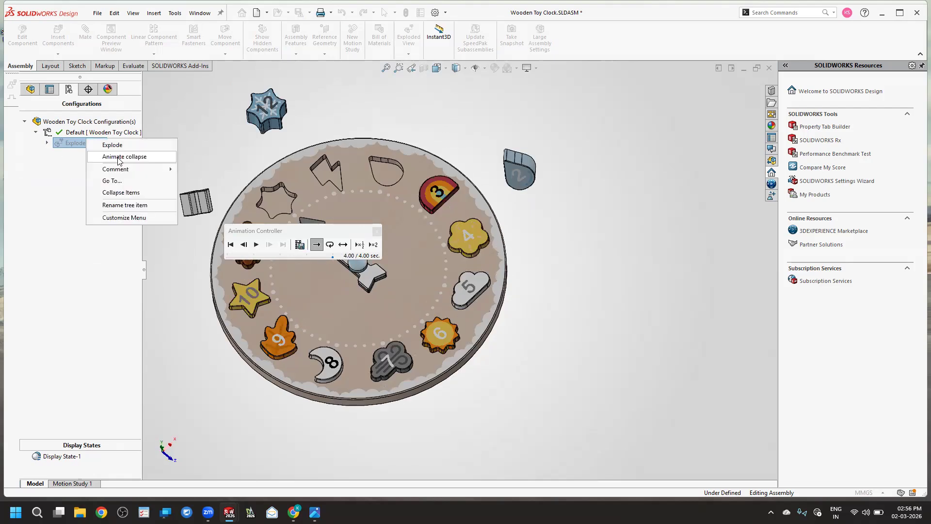
left_click(121, 157)
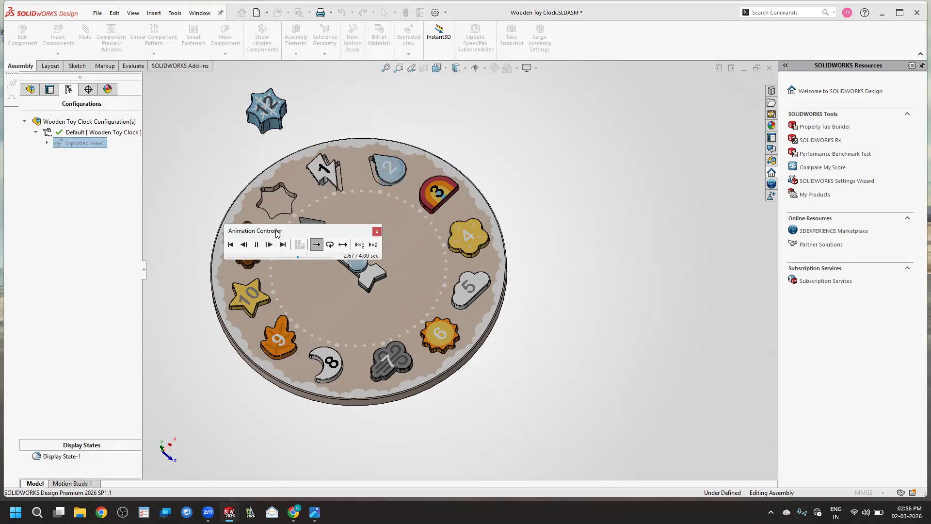
left_click_drag(241, 231, 188, 127)
left_click(203, 143)
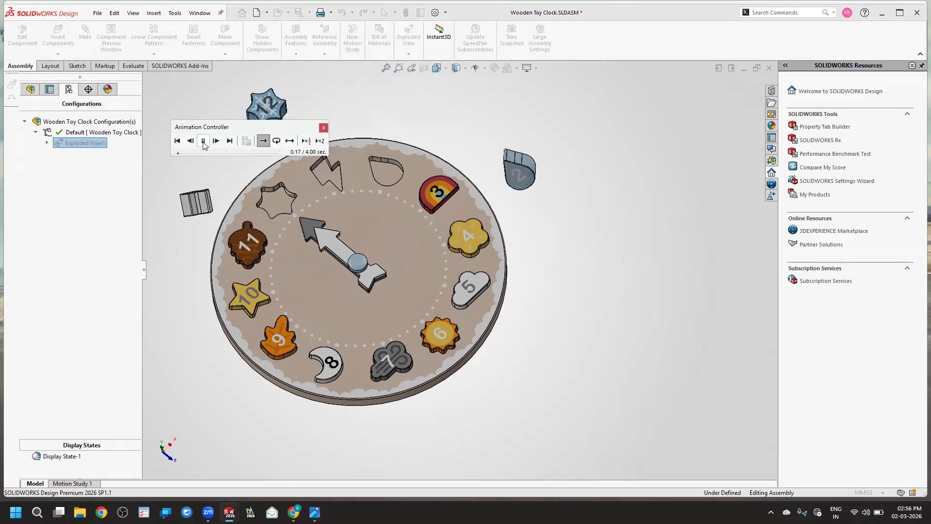
left_click(204, 141)
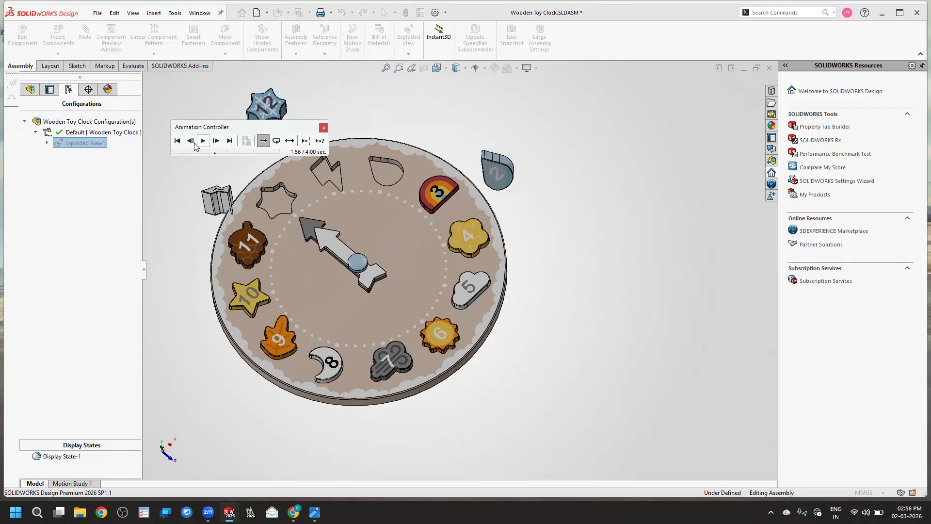
Step: Step the collapse animation backward and forward, and jump to its start and end
left_click(190, 141)
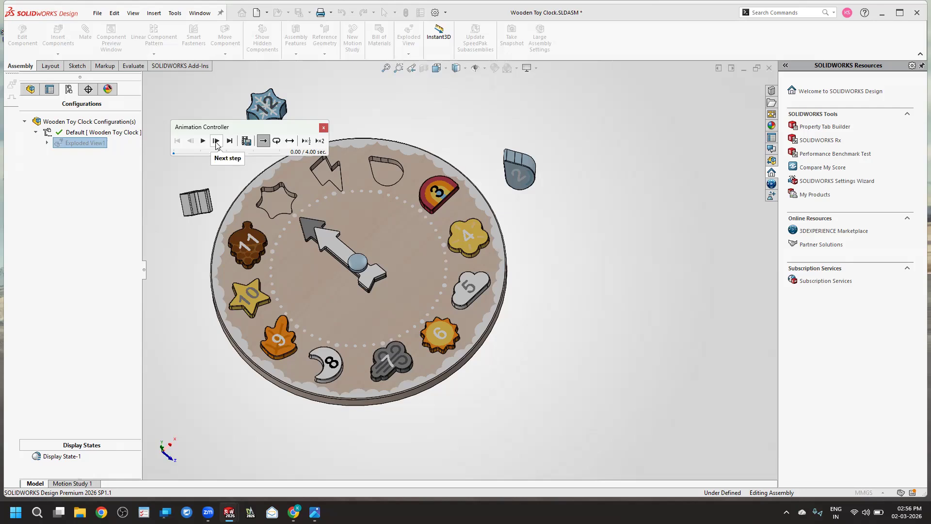
left_click(217, 141)
left_click(216, 141)
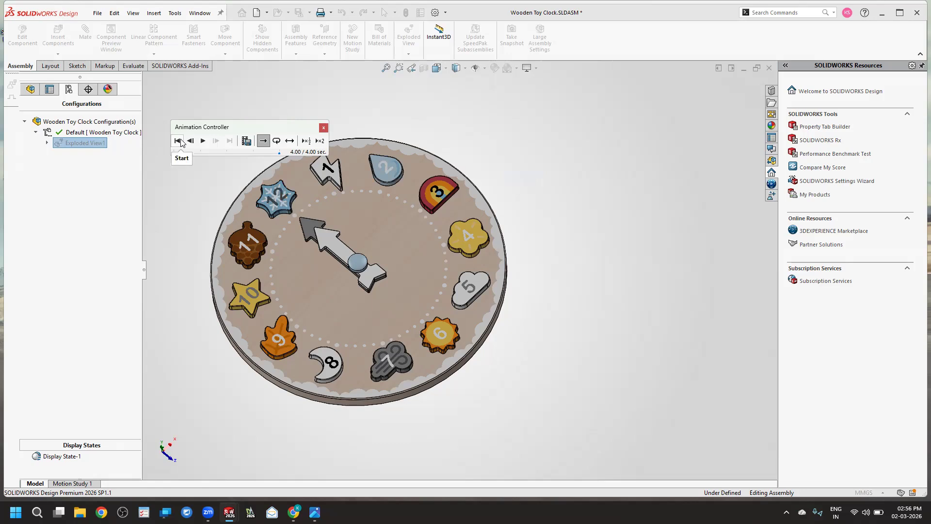
left_click(178, 140)
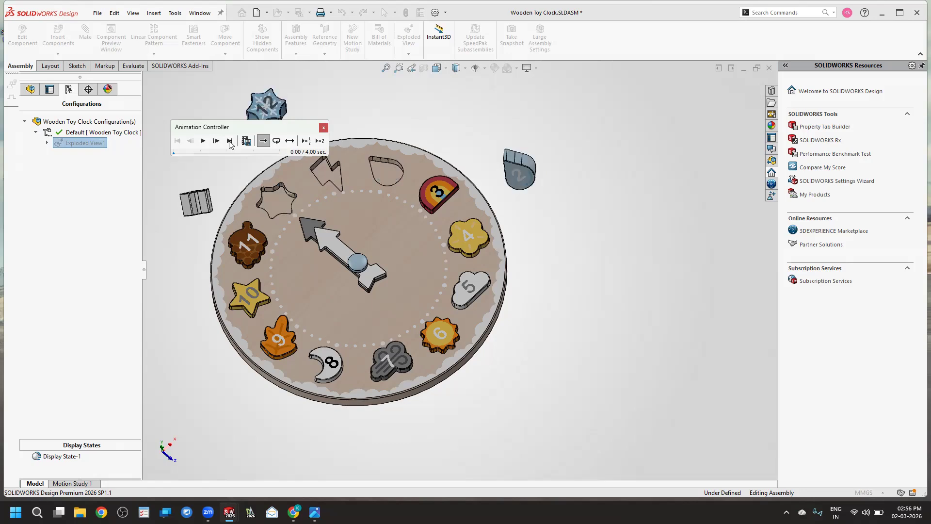
left_click(229, 141)
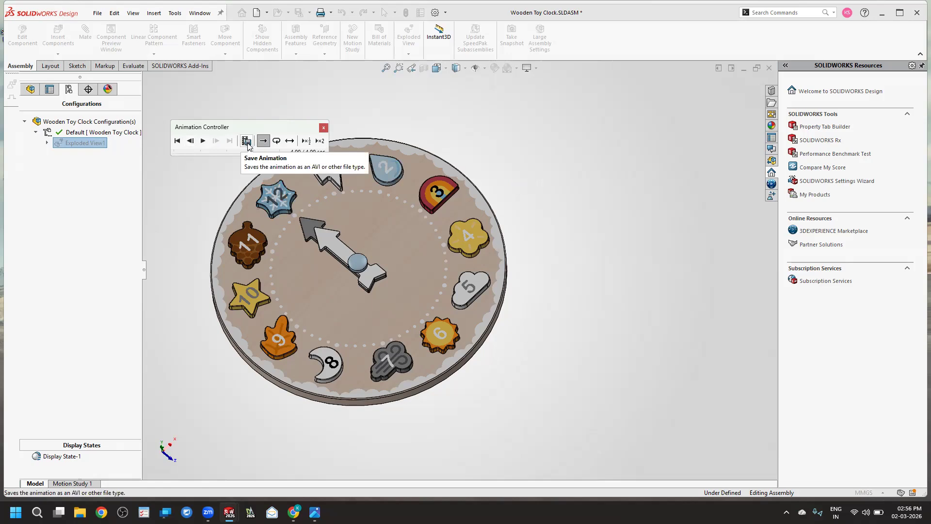
Step: Loop the collapse animation at half speed and double speed, stop it and close the Animation Controller
left_click(276, 141)
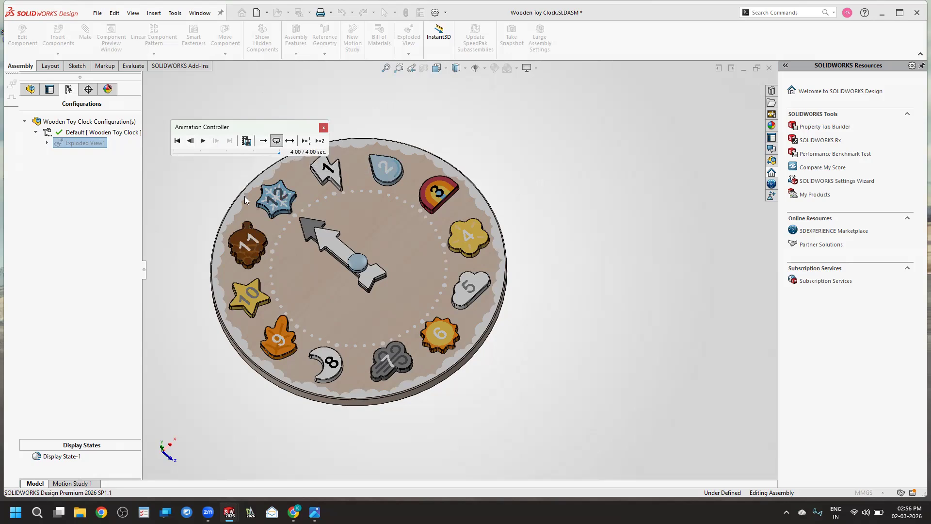
left_click(204, 144)
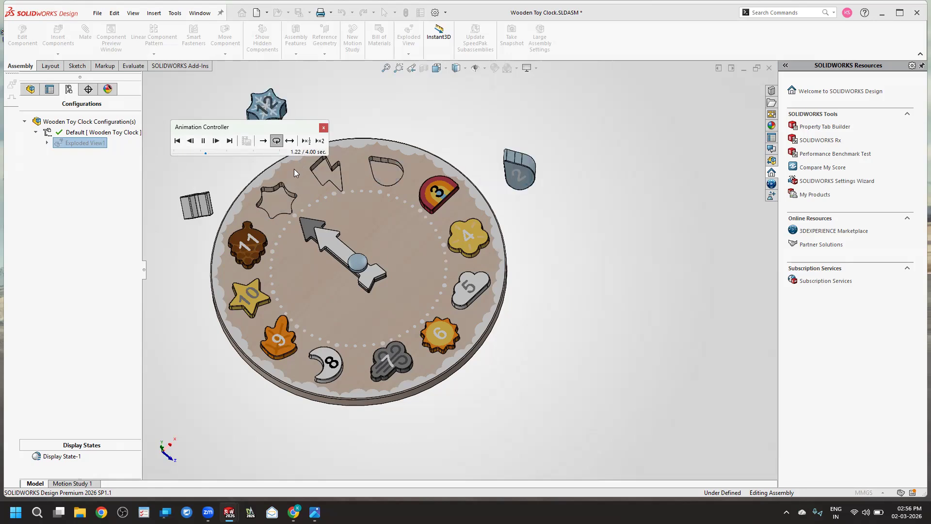
left_click(306, 141)
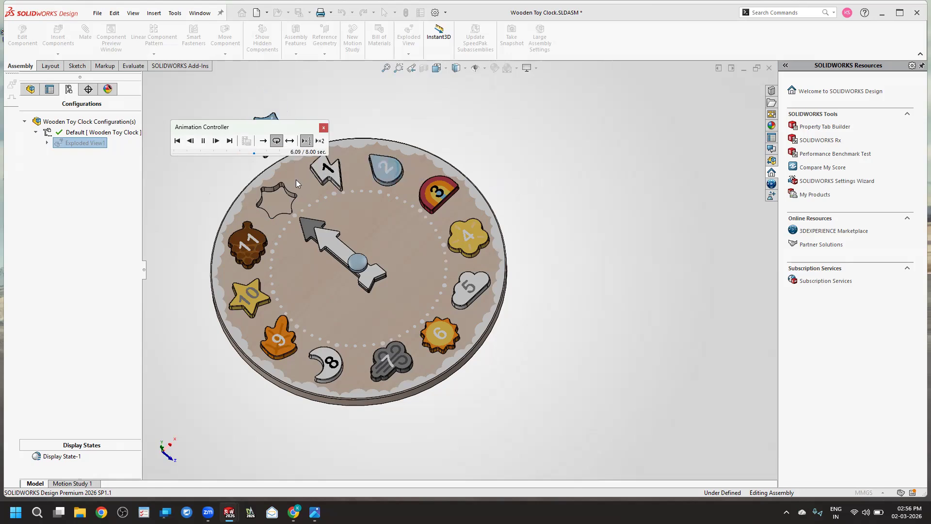
left_click(320, 141)
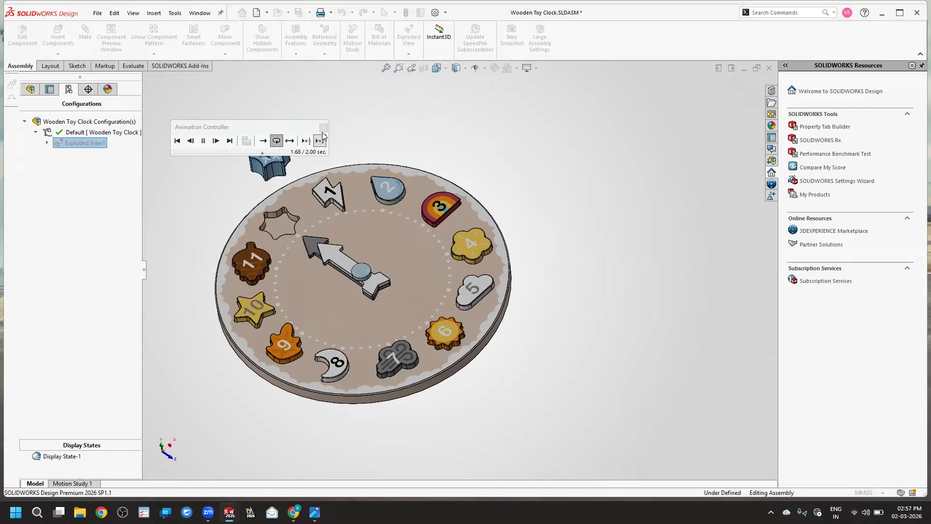
left_click(204, 140)
left_click(322, 128)
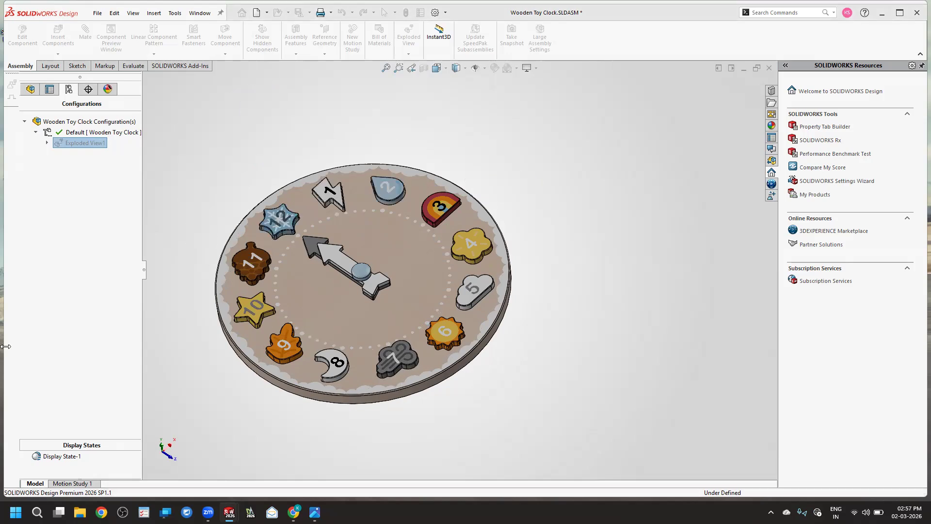
Step: Expand the explode steps of Exploded View1, open Motion Study 1 and return to the model
left_click(86, 483)
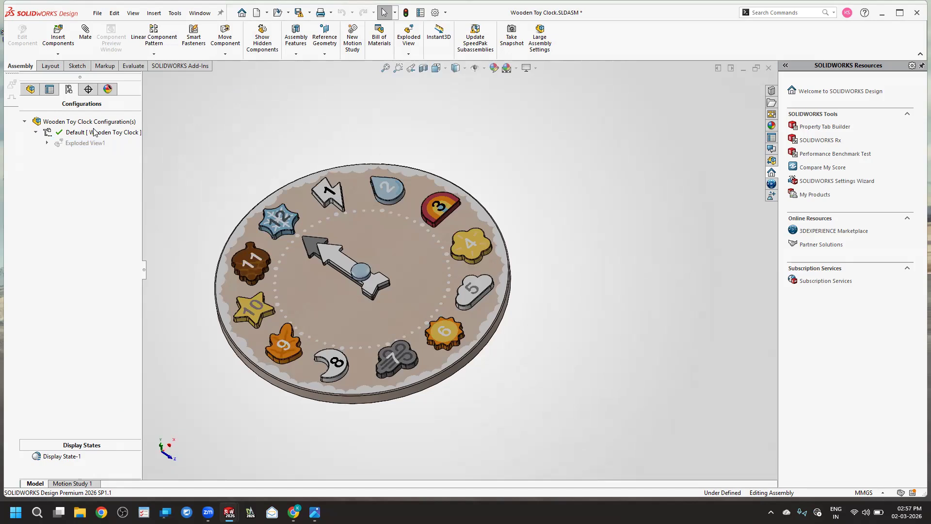
left_click(48, 143)
left_click(85, 483)
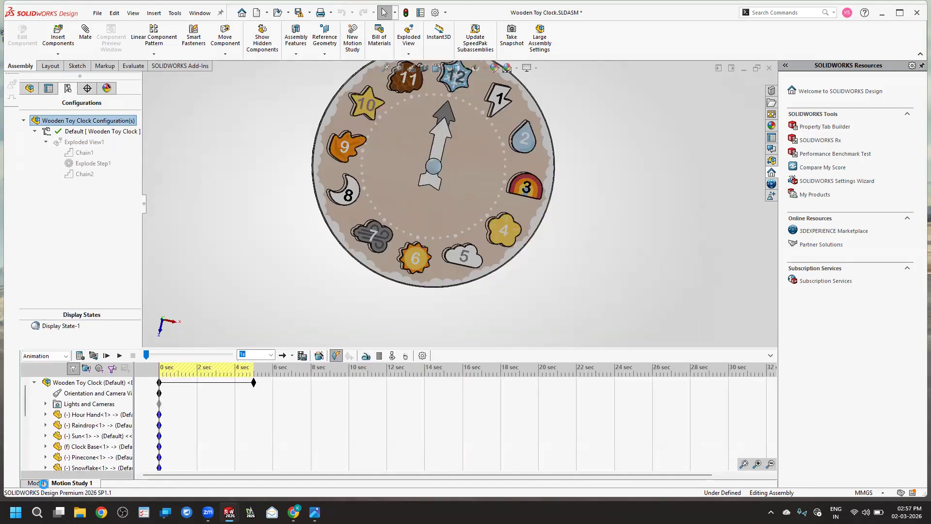
left_click(39, 483)
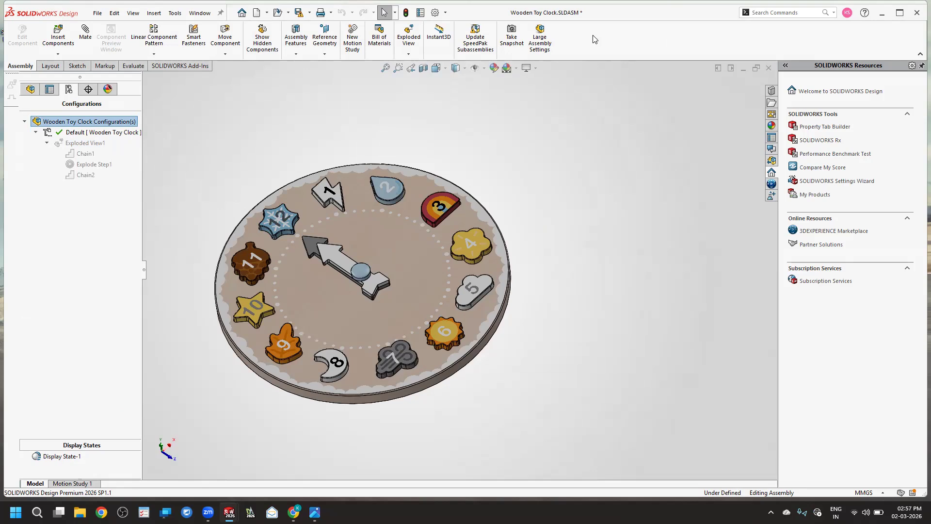
Step: Turn on the MotionManager pane display
right_click(596, 61)
mouse_move(601, 67)
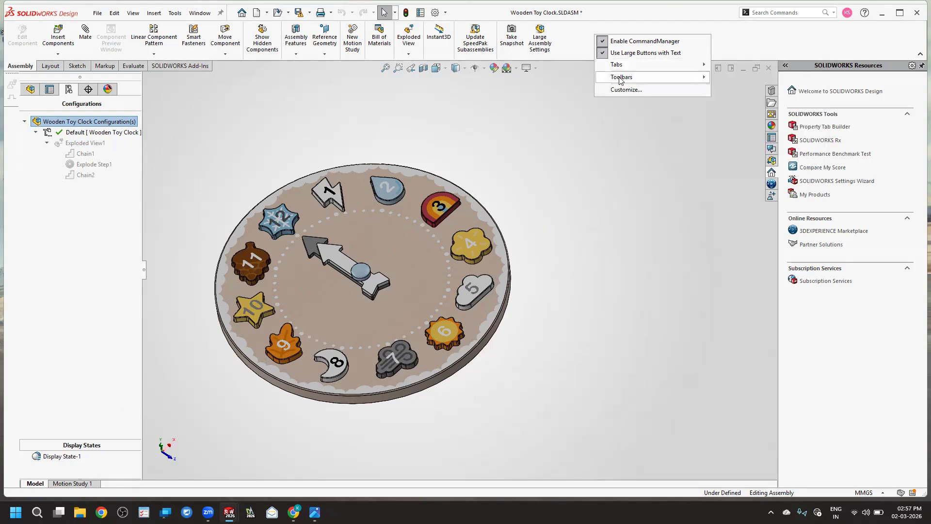
mouse_move(621, 79)
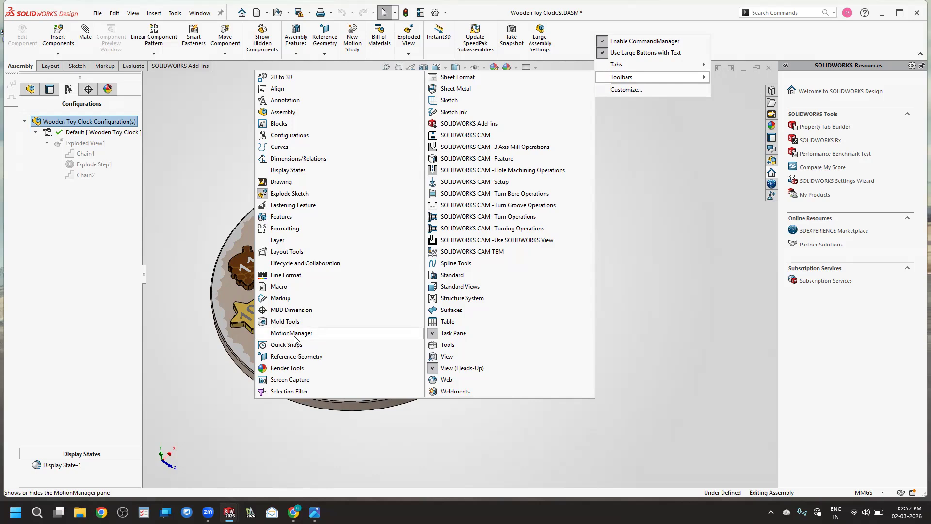
left_click(293, 333)
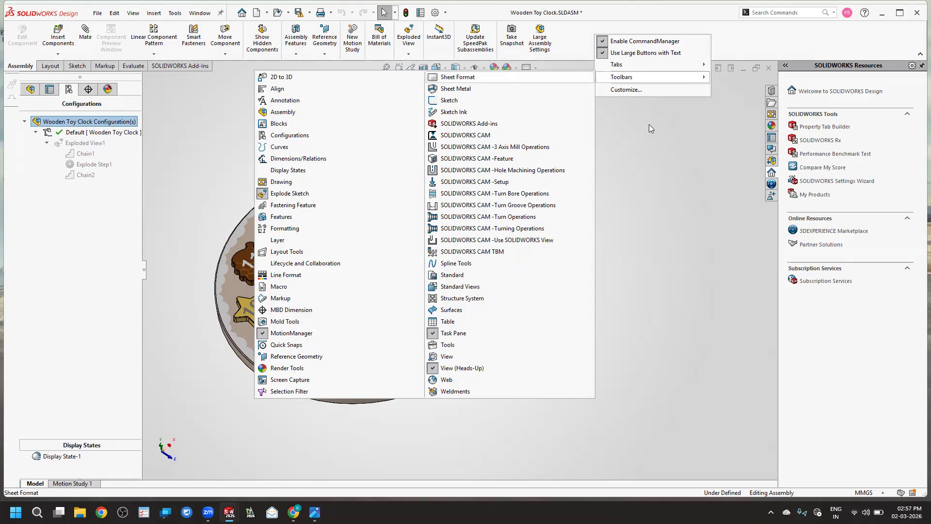
left_click(664, 153)
Step: Open Motion Study 1, play its animation with the number pieces in view, and stop the playback
left_click(84, 483)
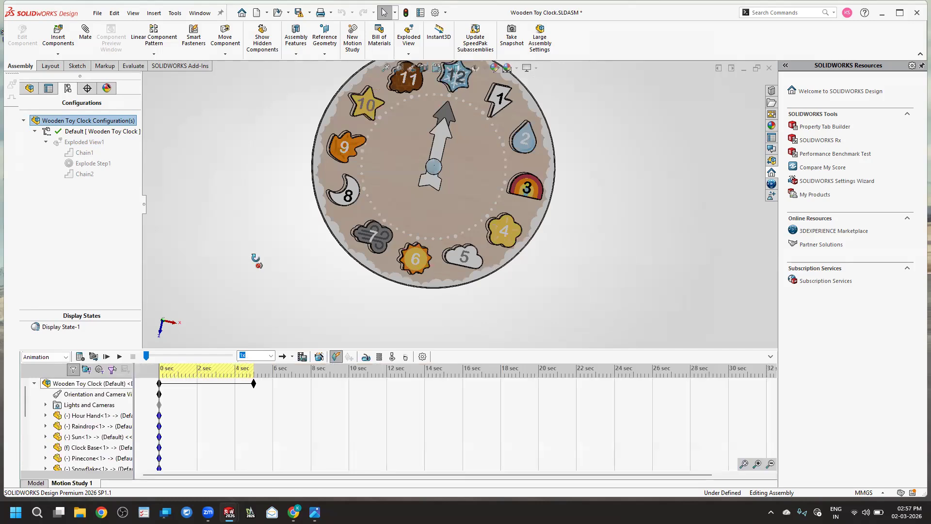
mouse_move(260, 270)
middle_mouse_down()
mouse_move(270, 312)
mouse_move(223, 307)
mouse_move(281, 320)
mouse_move(290, 277)
mouse_move(277, 137)
middle_mouse_up()
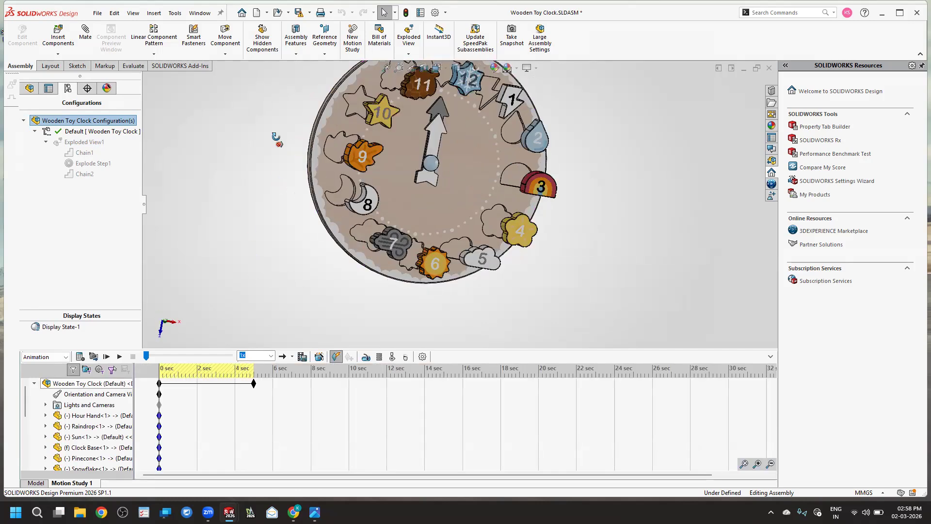
scroll(511, 132, "up", 4)
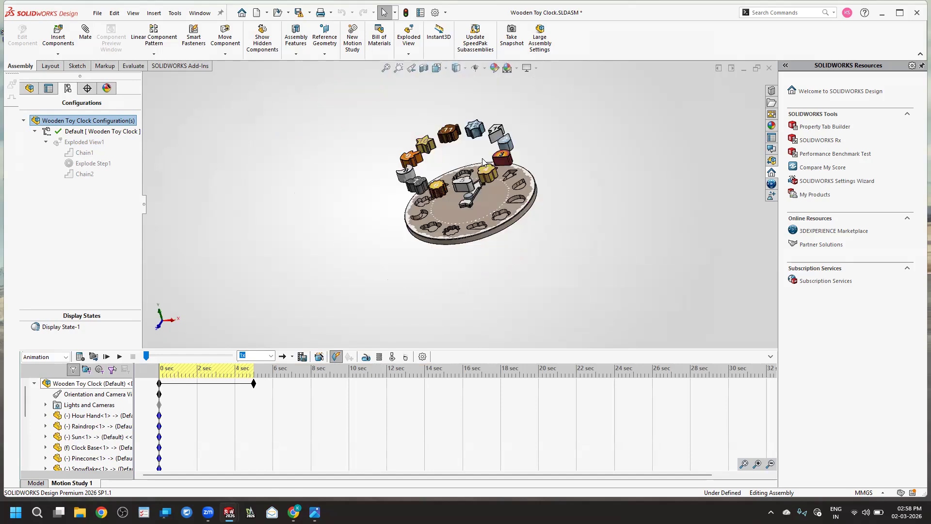
scroll(402, 230, "down", 4)
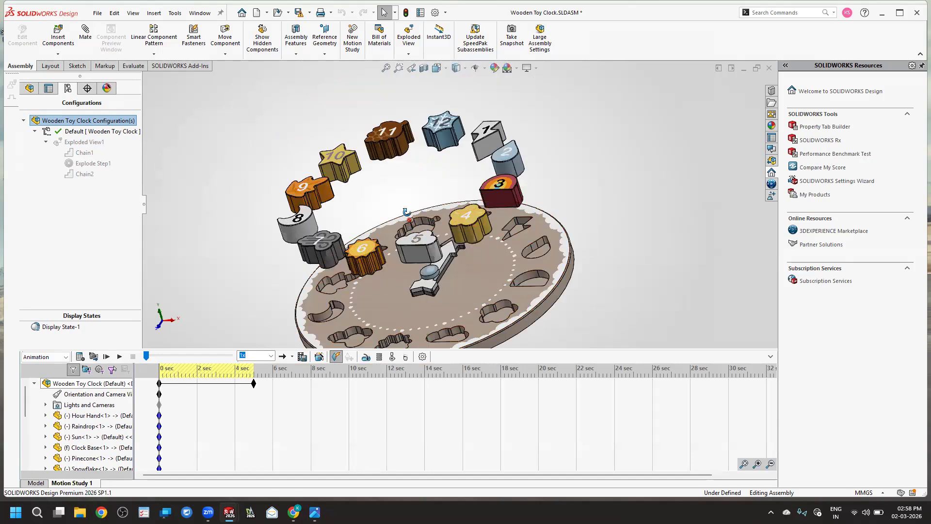
middle_click_drag(406, 228, 388, 239)
scroll(207, 378, "down", 1)
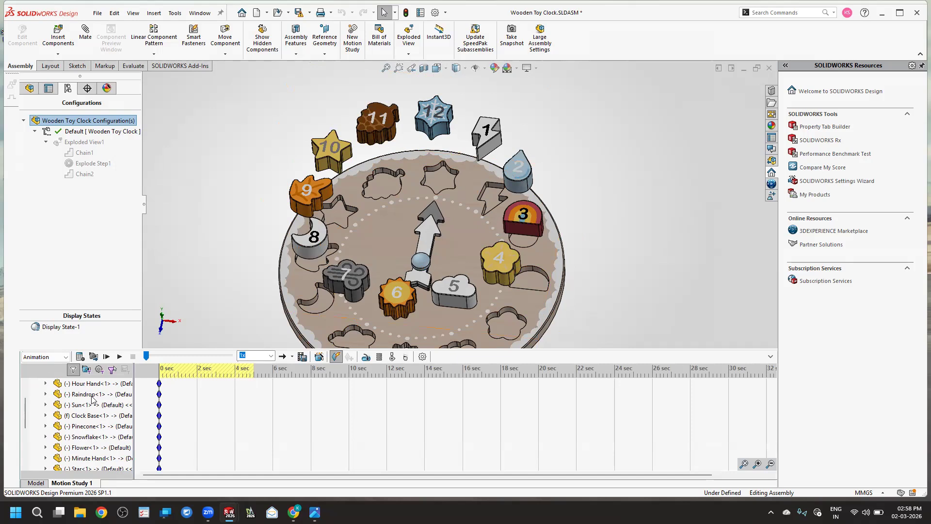
left_click(119, 357)
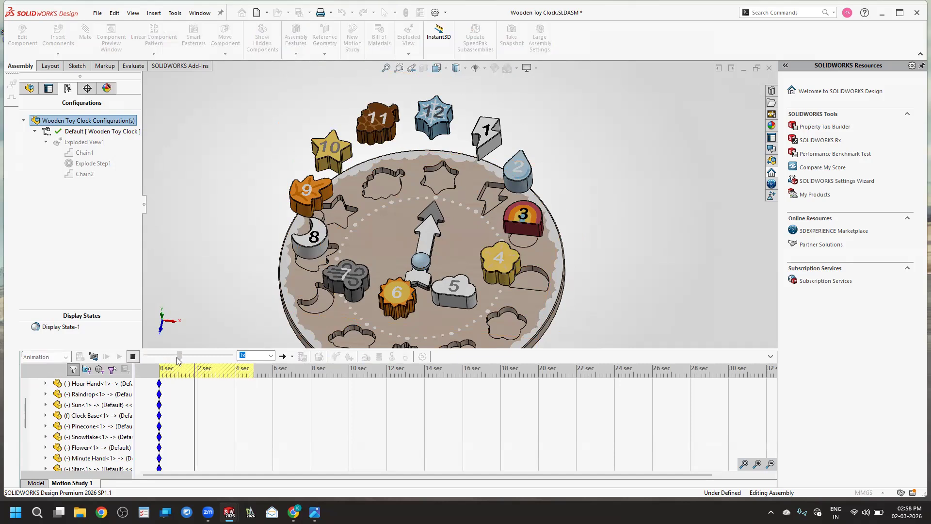
left_click(133, 357)
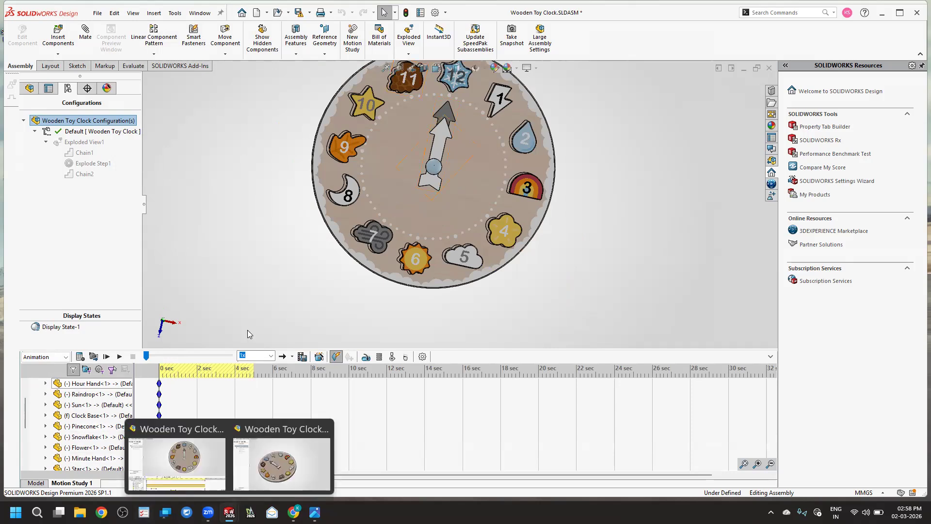
Step: Switch to the other Wooden Toy Clock window and play its Basic Motion study with the rotary motors and moving number pieces
mouse_move(229, 512)
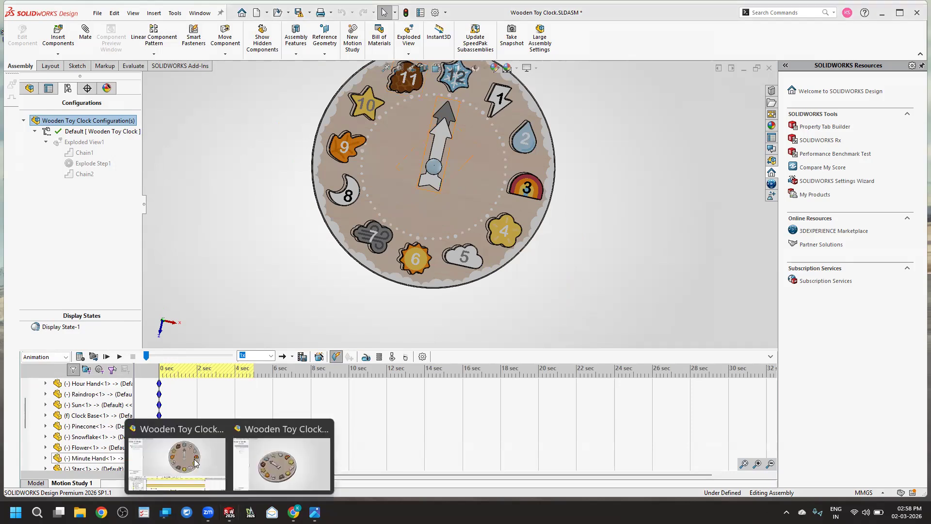
left_click(194, 462)
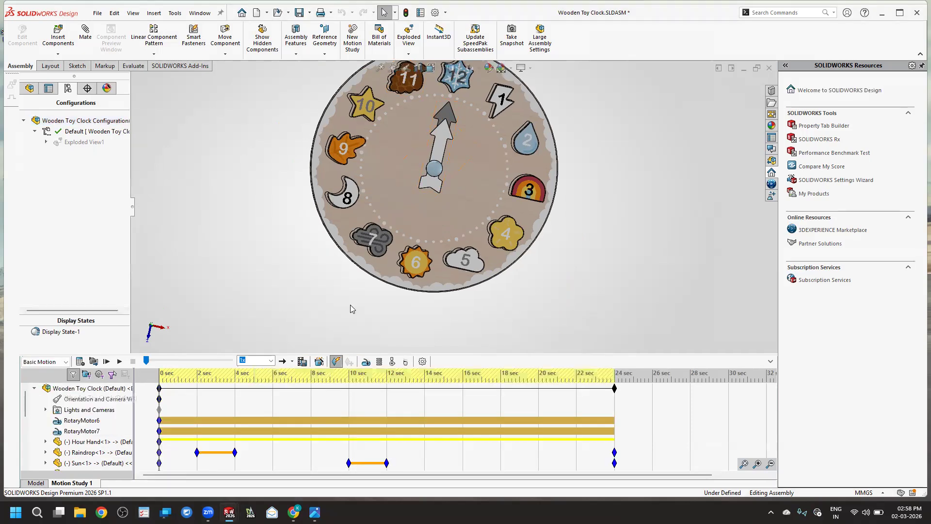
middle_click_drag(347, 281, 357, 211)
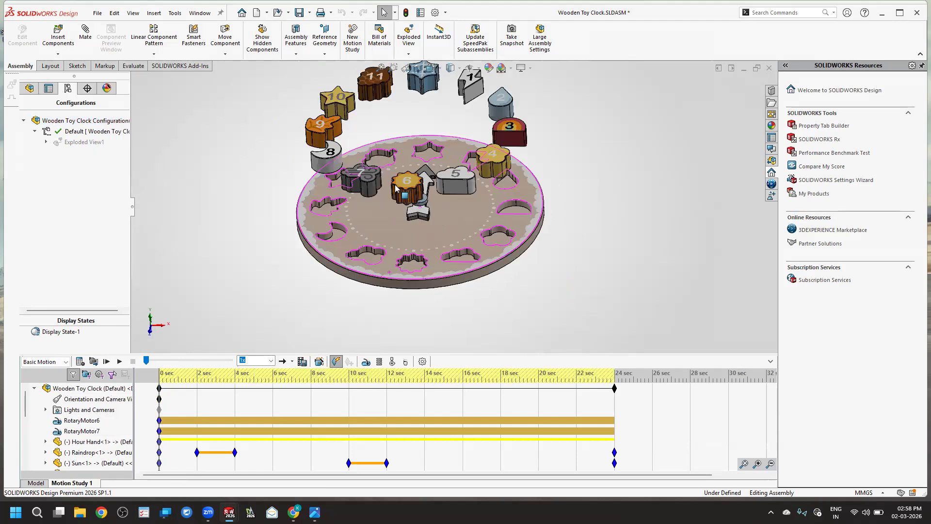
scroll(406, 170, "up", 4)
scroll(408, 178, "down", 5)
mouse_move(628, 257)
middle_mouse_down()
mouse_move(631, 279)
mouse_move(622, 245)
mouse_move(629, 276)
middle_mouse_up()
scroll(627, 271, "up", 4)
middle_click_drag(570, 270, 572, 293)
scroll(570, 292, "down", 1)
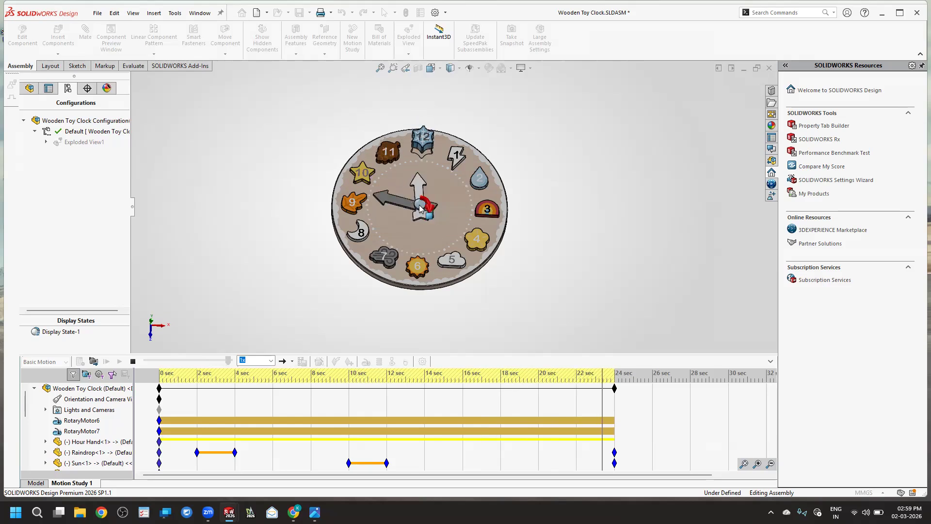
middle_click_drag(300, 266, 300, 374)
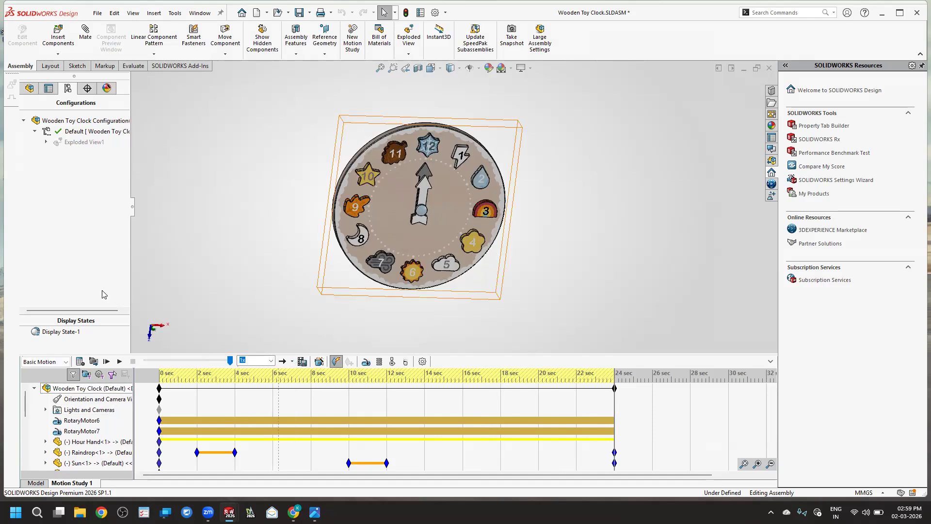
right_click(86, 143)
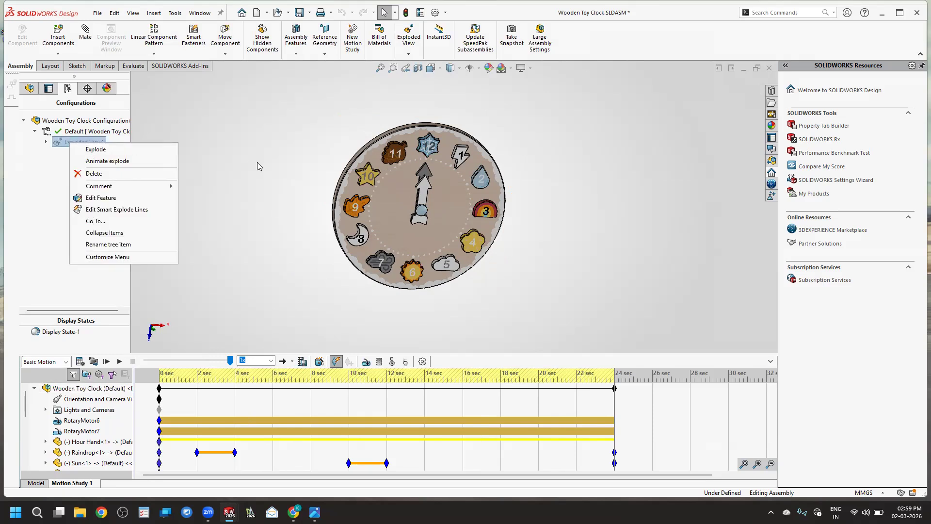
left_click(292, 351)
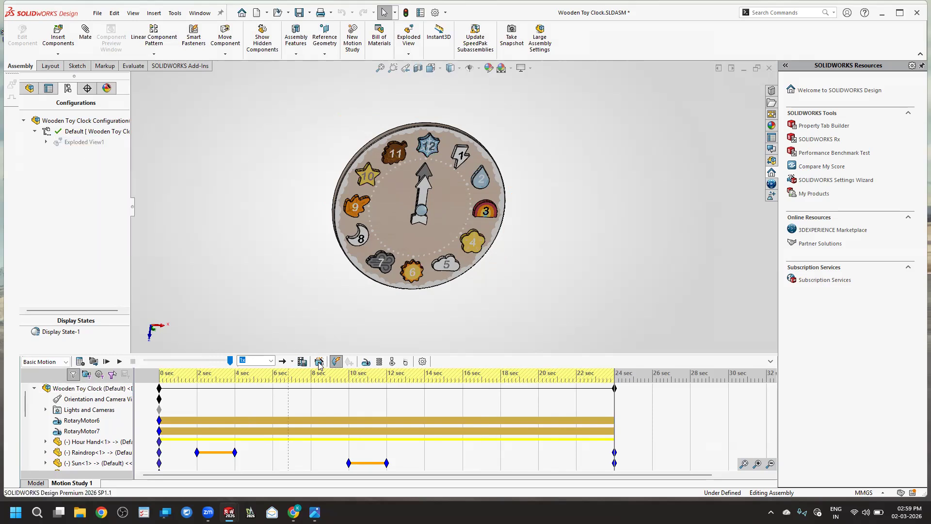
Step: Set up an Explode animation in the Animation Wizard with start time 0 and duration 24 seconds, and close the wizard without finishing
left_click(319, 363)
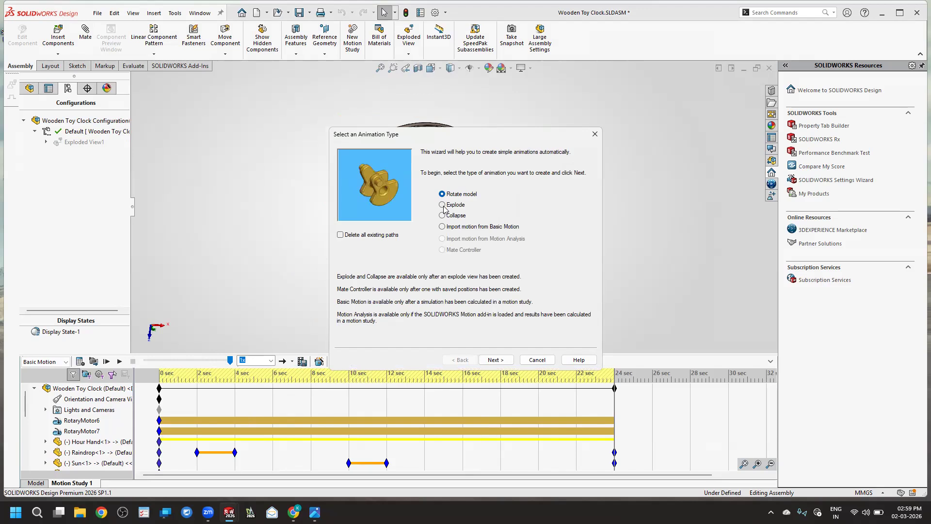
key("Down")
key("Down")
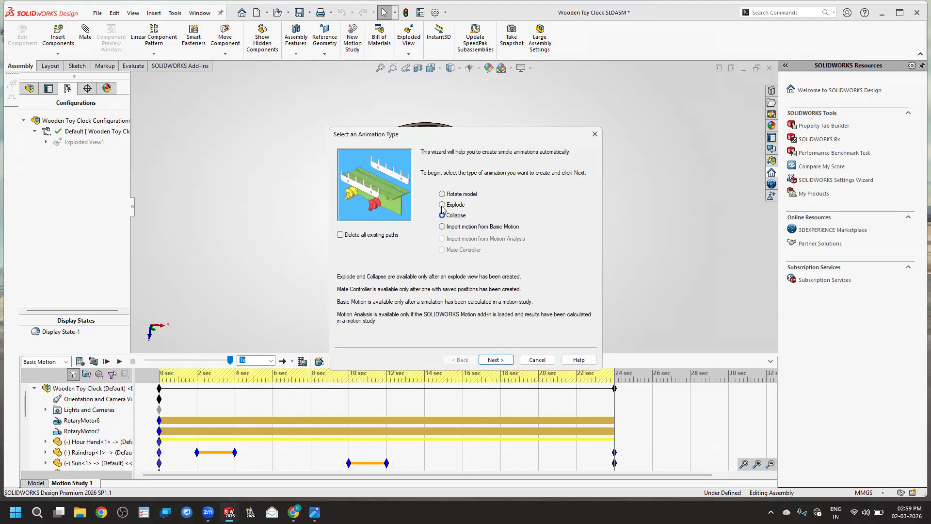
key("Up")
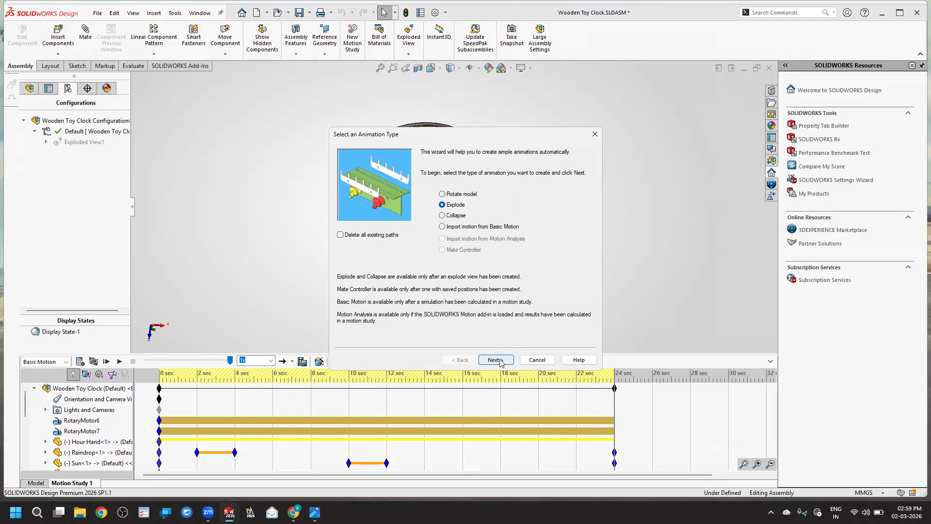
left_click(495, 360)
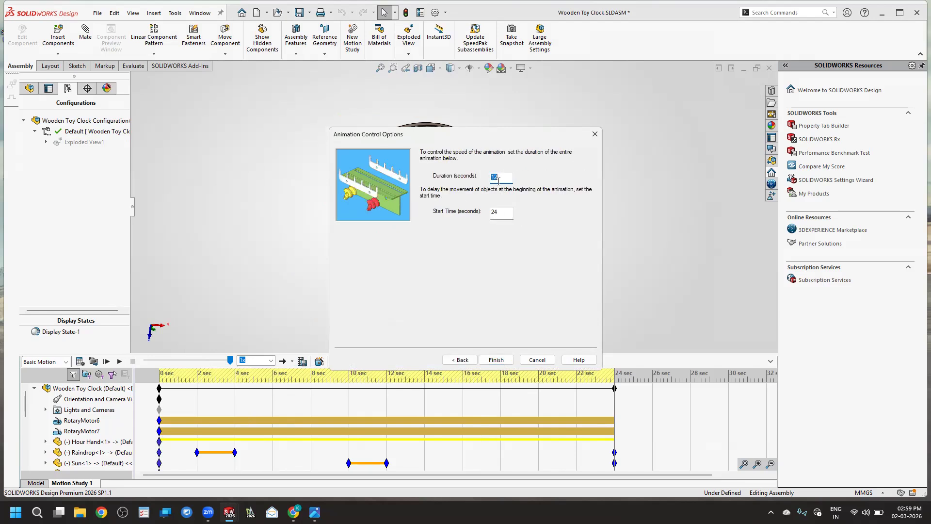
left_click(502, 212)
key("ctrl+a")
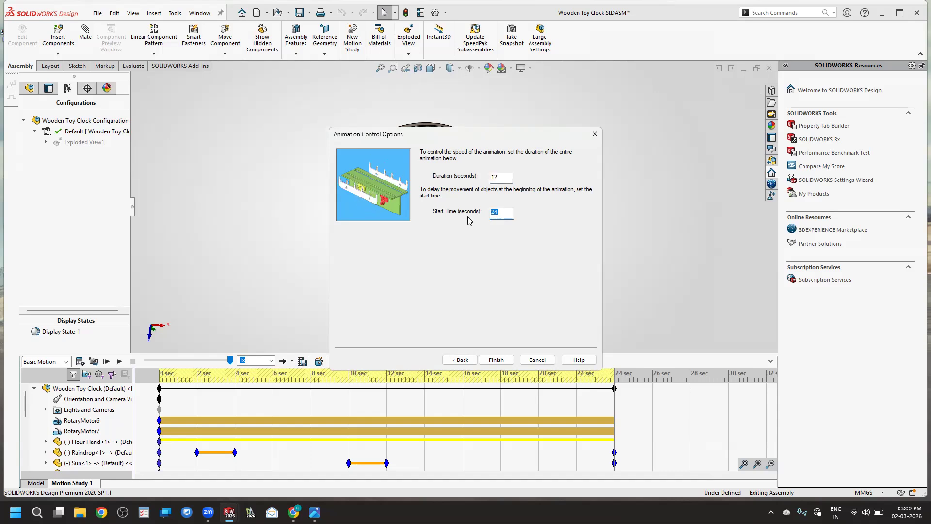
type("0")
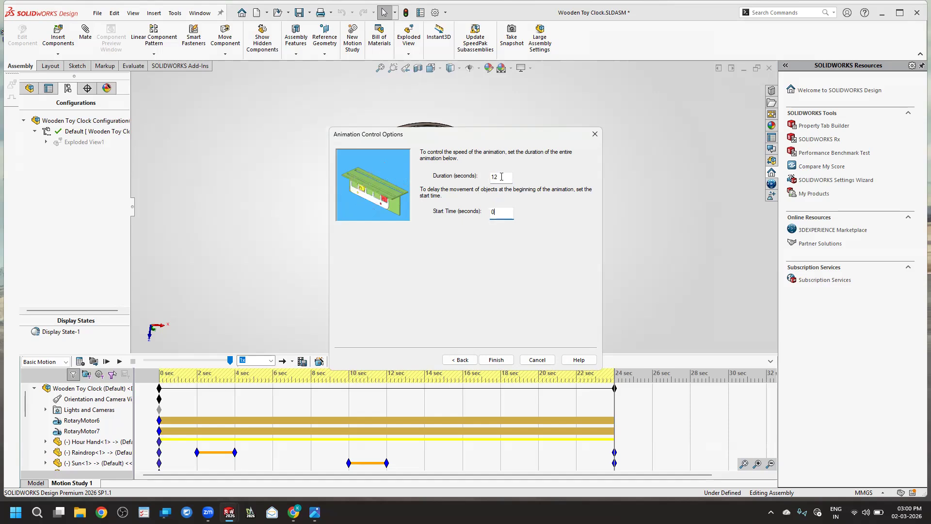
key("shift+Tab")
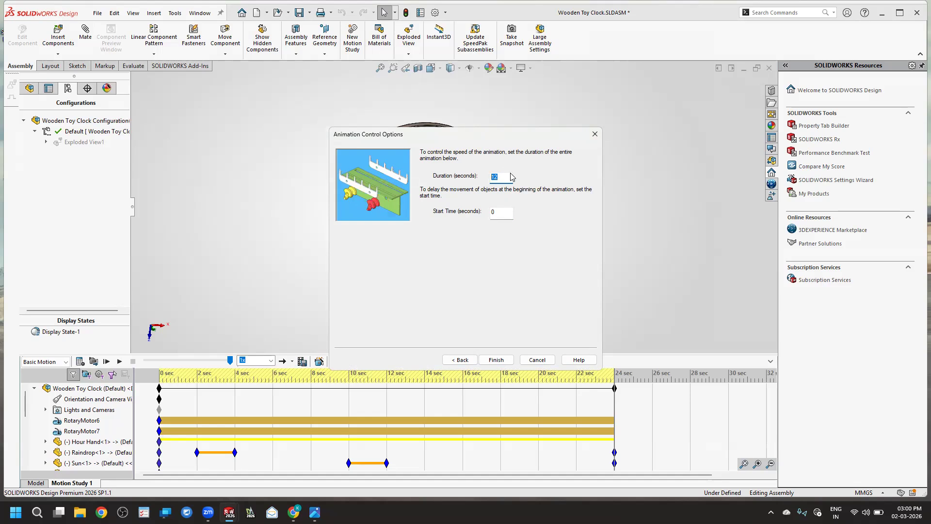
type("24")
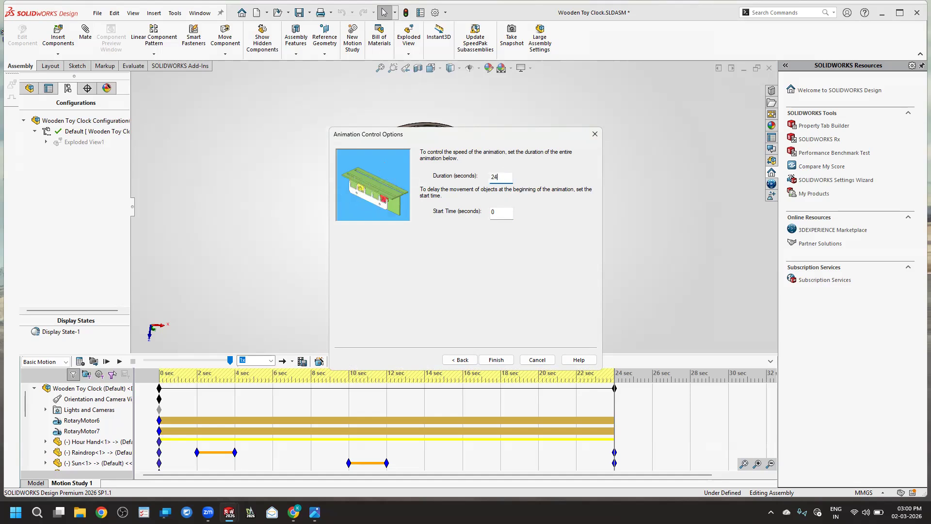
left_click(593, 135)
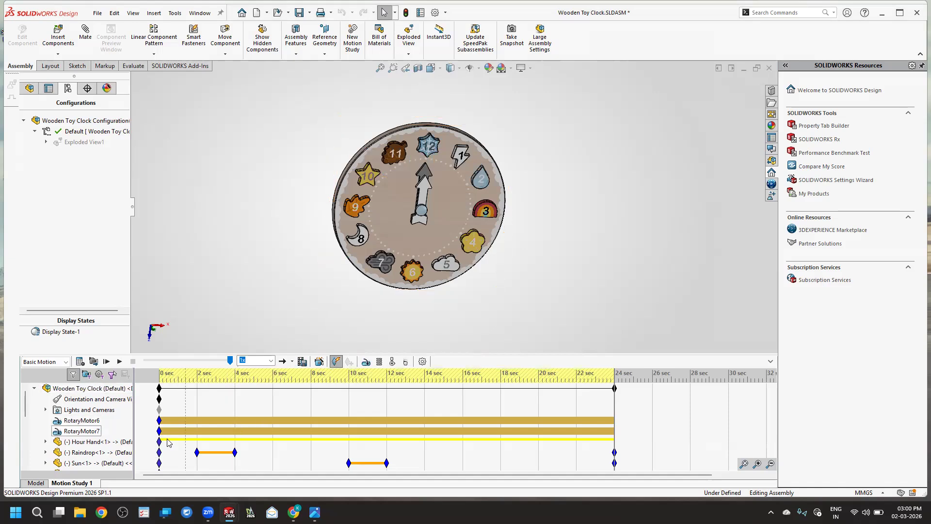
Step: Examine the motion study's key points for the number pieces and look closely at the stacked clock hands around the pin
scroll(591, 441, "down", 1)
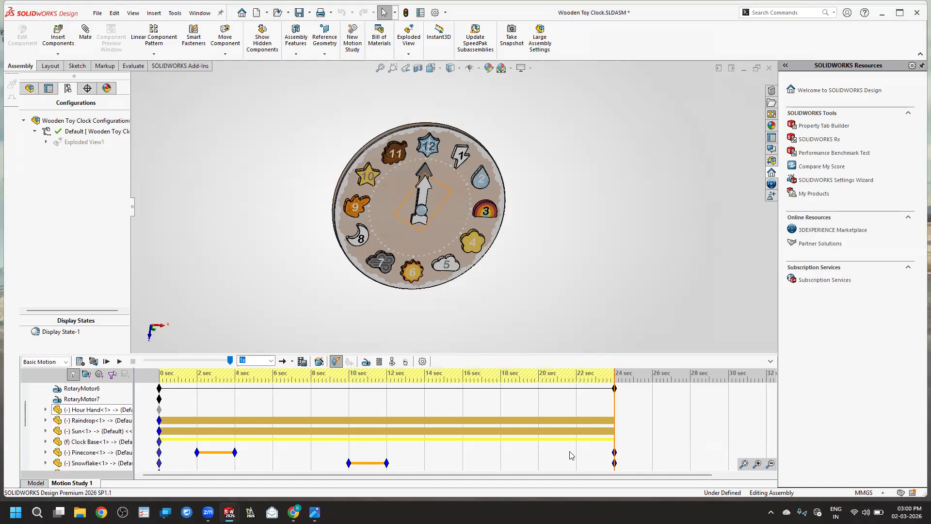
scroll(339, 459, "down", 1)
scroll(339, 412, "down", 3)
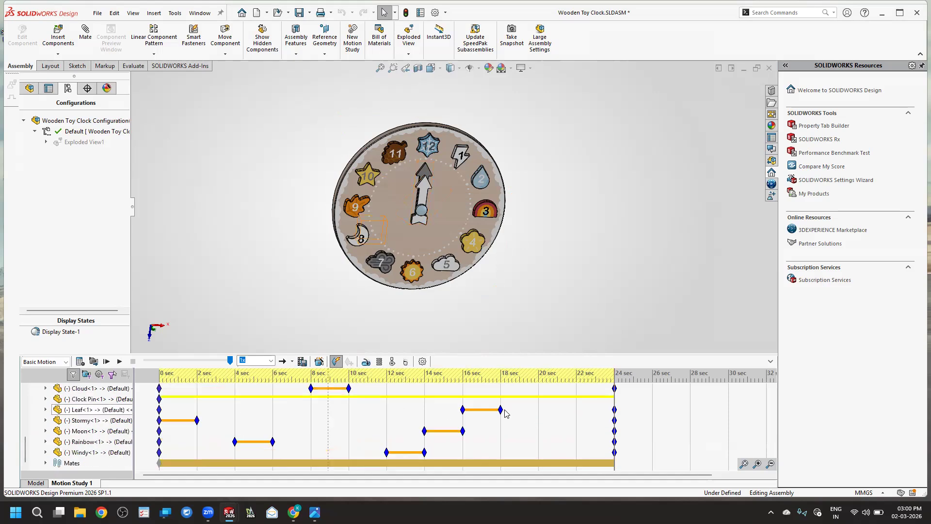
scroll(438, 438, "up", 3)
scroll(216, 428, "up", 1)
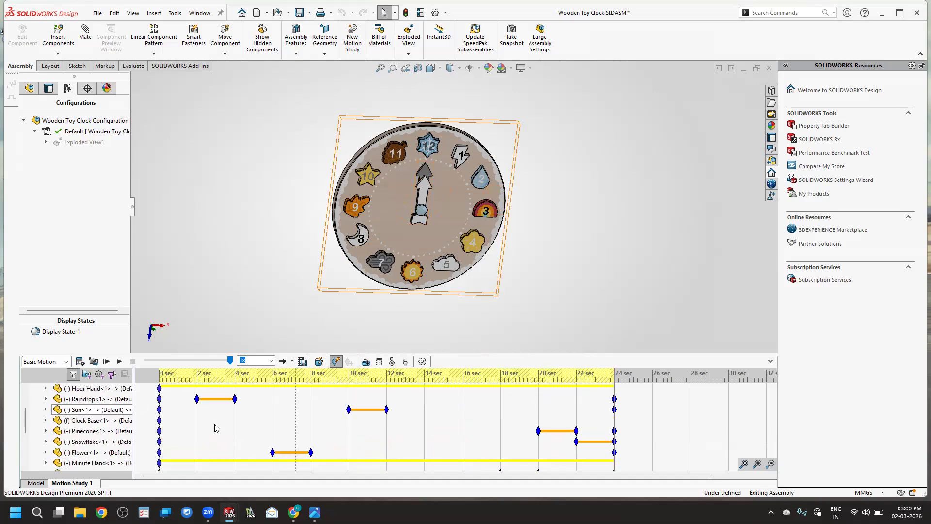
scroll(257, 402, "up", 2)
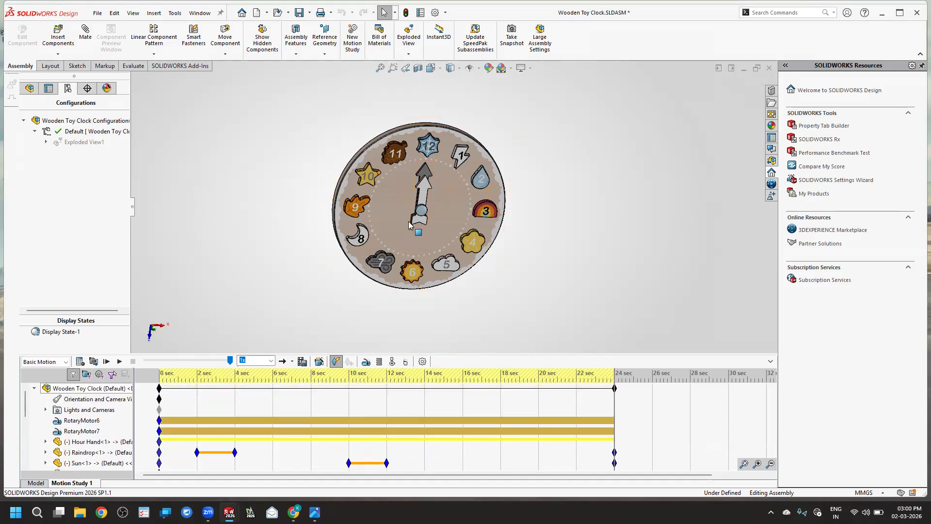
middle_click_drag(406, 108, 386, 57)
middle_click_drag(411, 198, 453, 313)
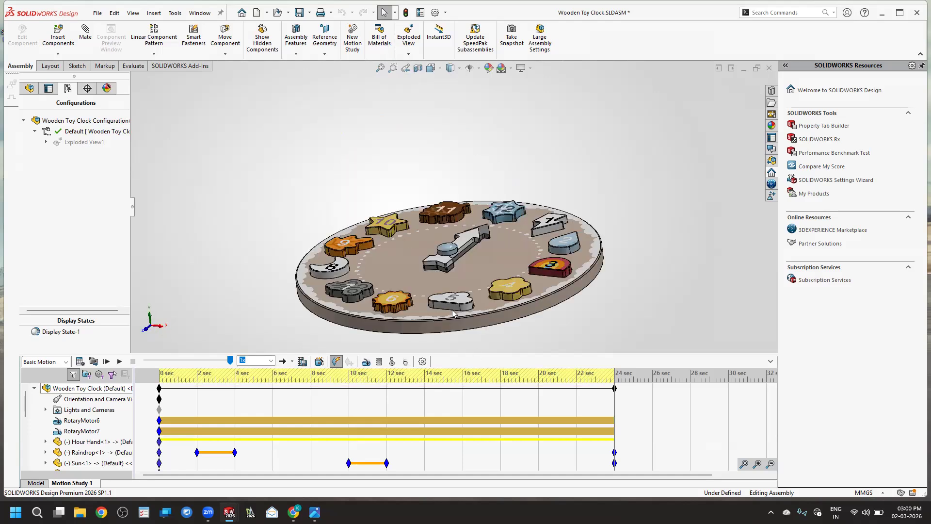
scroll(452, 228, "down", 3)
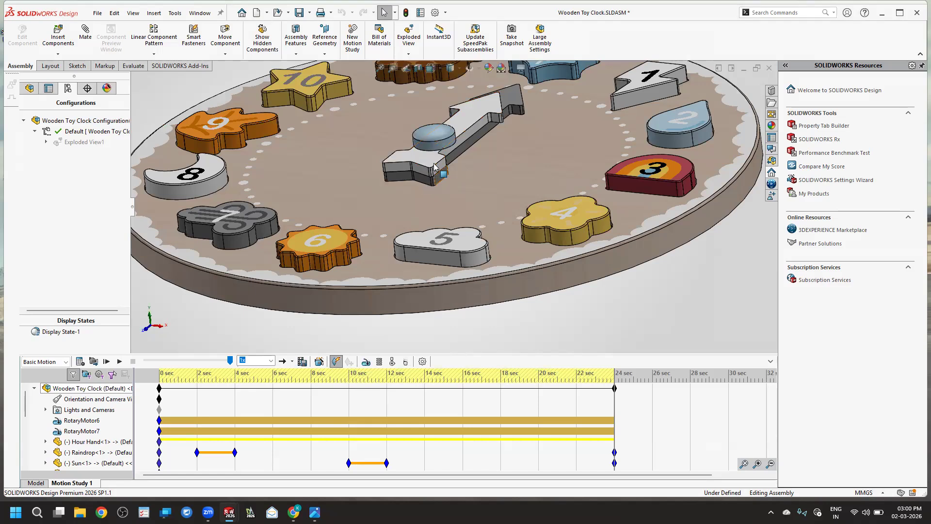
scroll(446, 207, "down", 2)
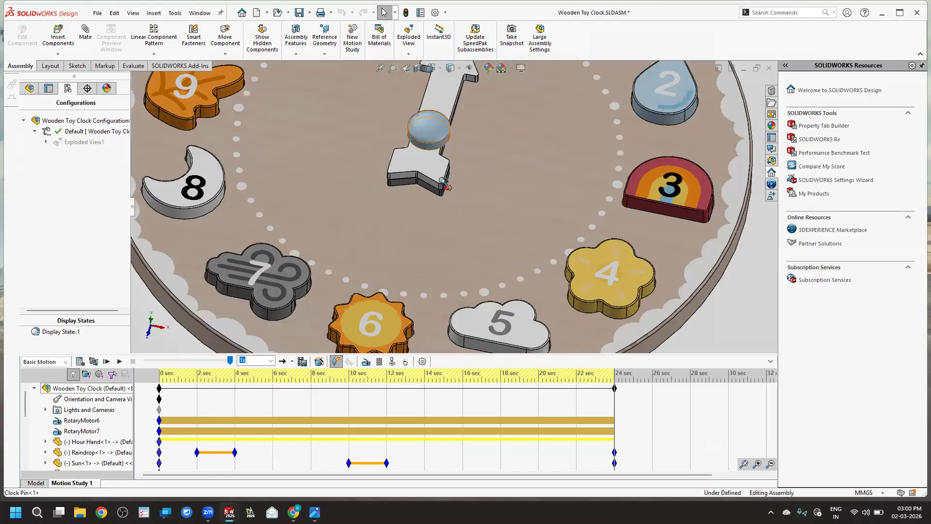
scroll(443, 210, "down", 2)
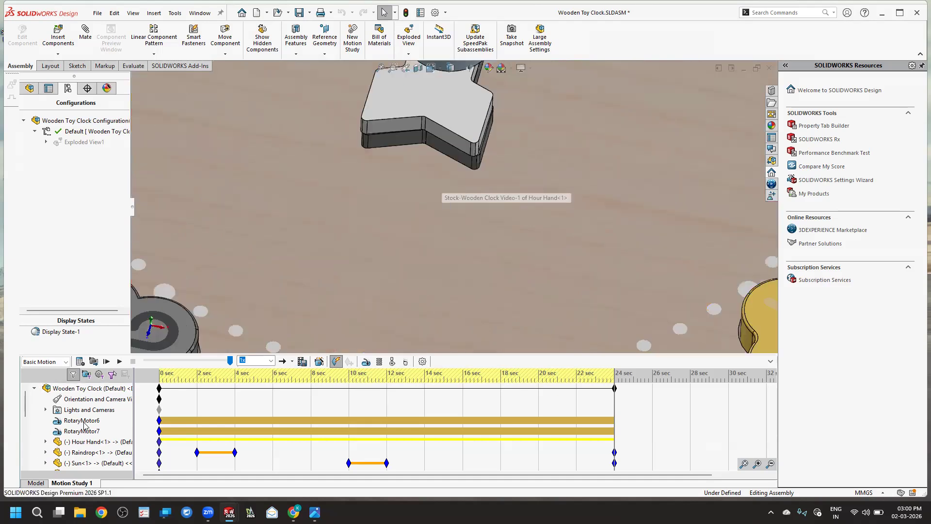
Step: Start a rotary motor and use Select Other to pick the Hour Hand's hidden cylindrical hole face as its location and direction
left_click(79, 431)
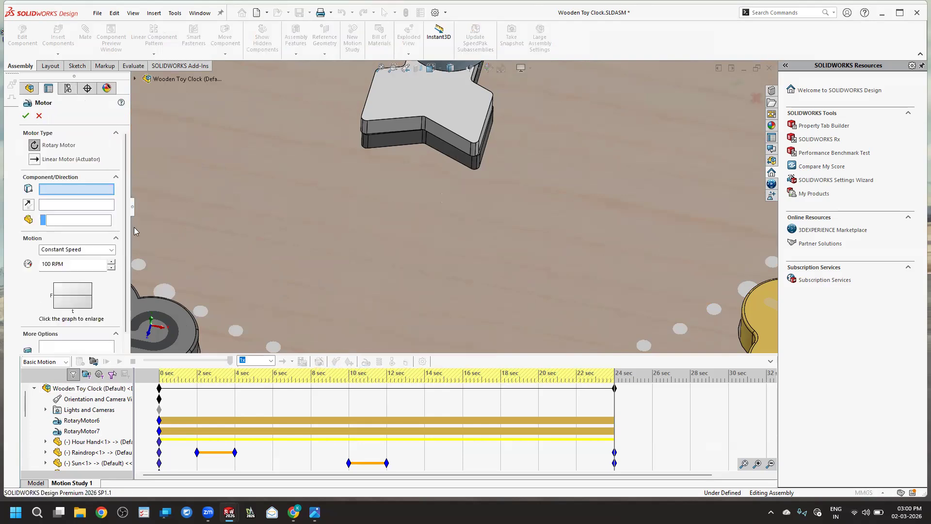
middle_click_drag(242, 197, 248, 157)
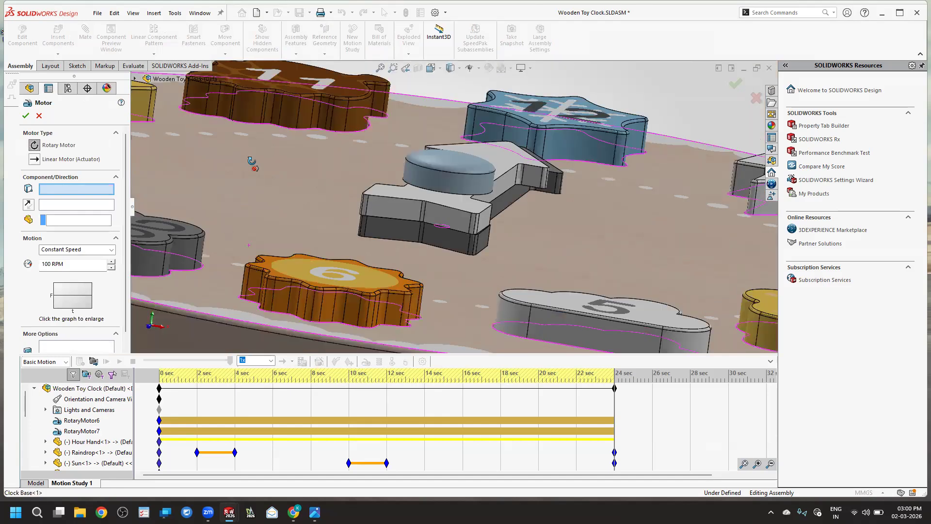
middle_click_drag(405, 210, 428, 221)
scroll(488, 240, "down", 3)
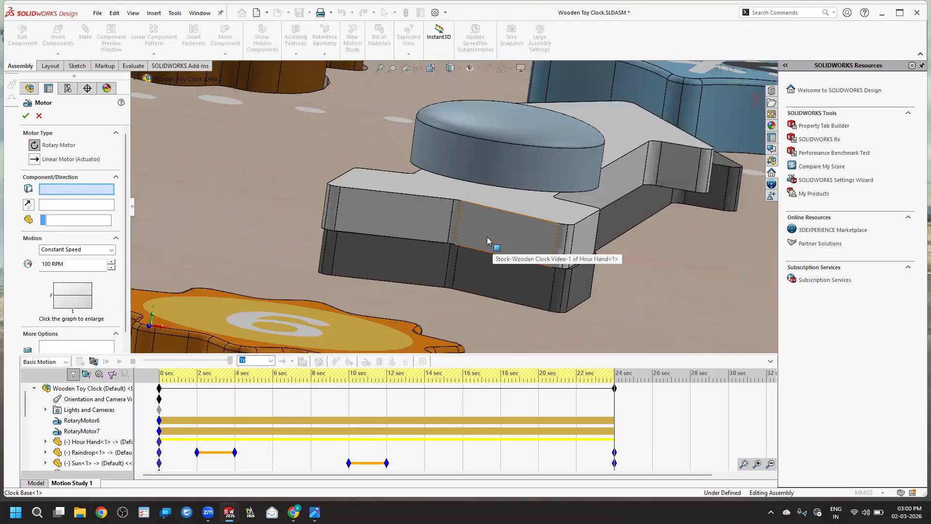
right_click(513, 227)
left_click(553, 275)
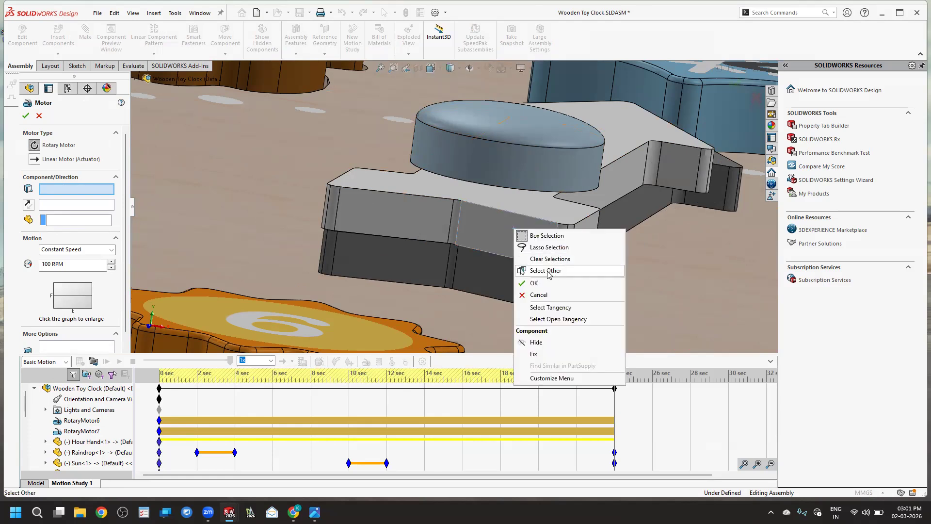
middle_click_drag(490, 195, 514, 212)
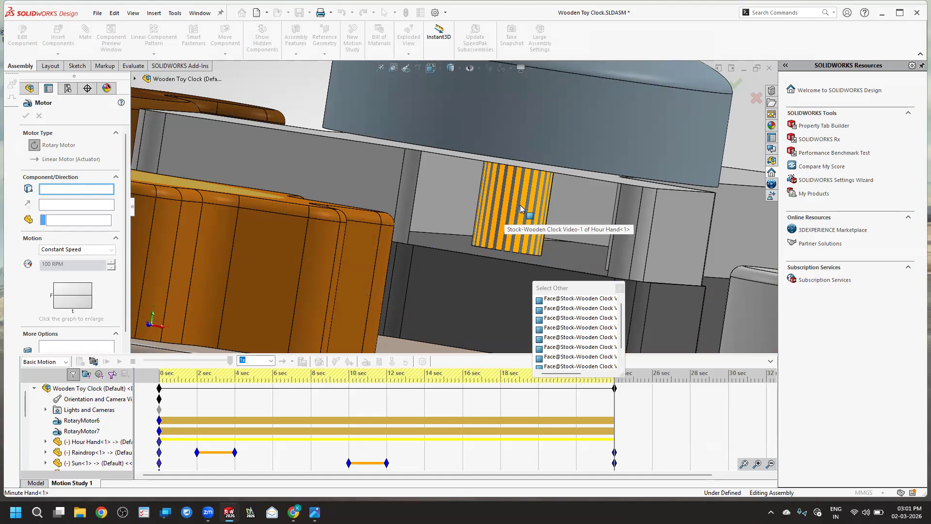
left_click(520, 205)
middle_click_drag(543, 244, 527, 228)
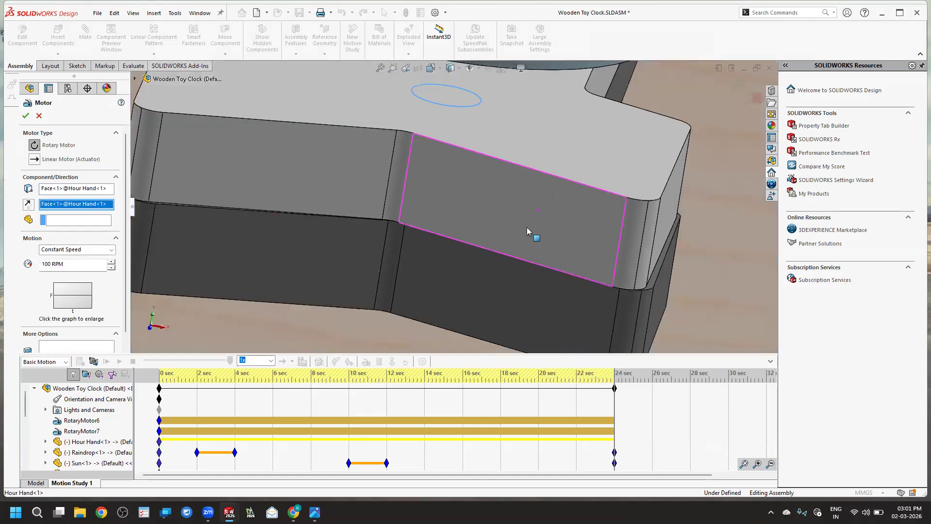
scroll(591, 152, "up", 5)
scroll(606, 148, "down", 5)
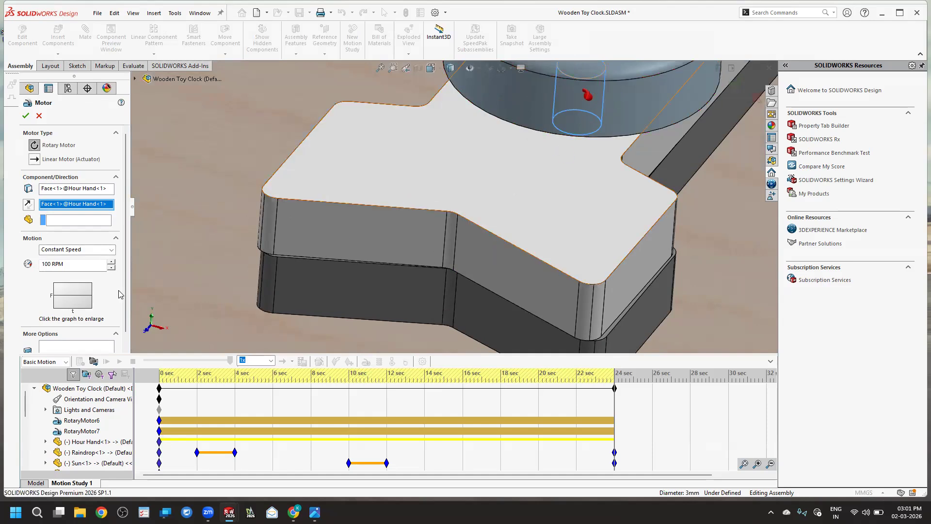
Step: Set the Hour Hand motor's motion function to Segments
scroll(56, 239, "down", 1)
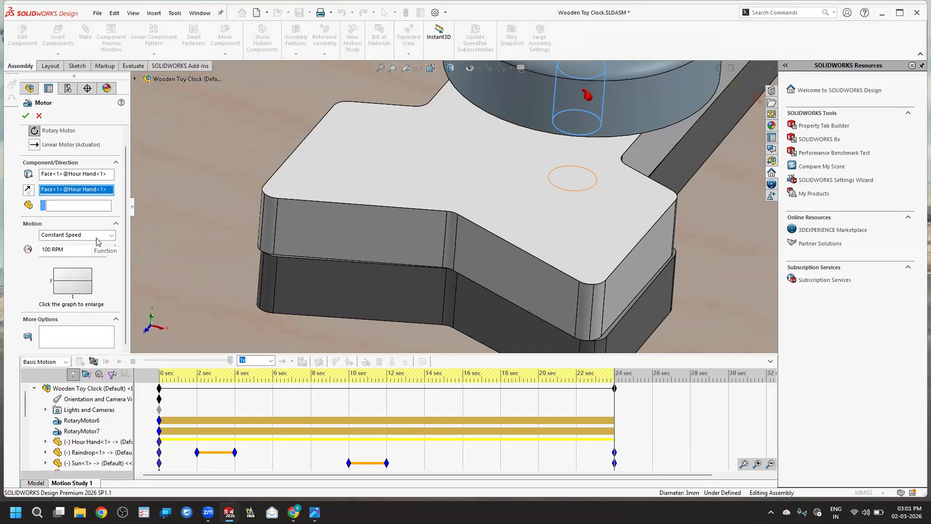
left_click(92, 236)
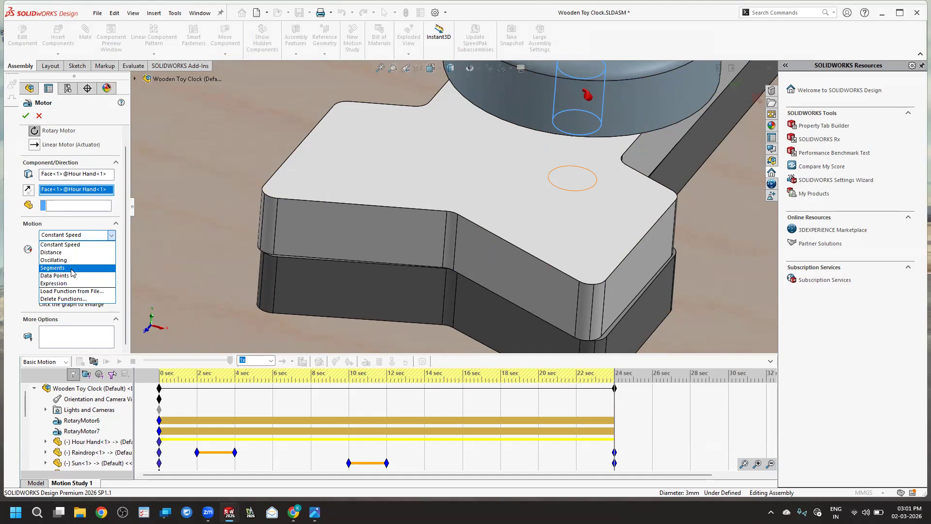
left_click(72, 271)
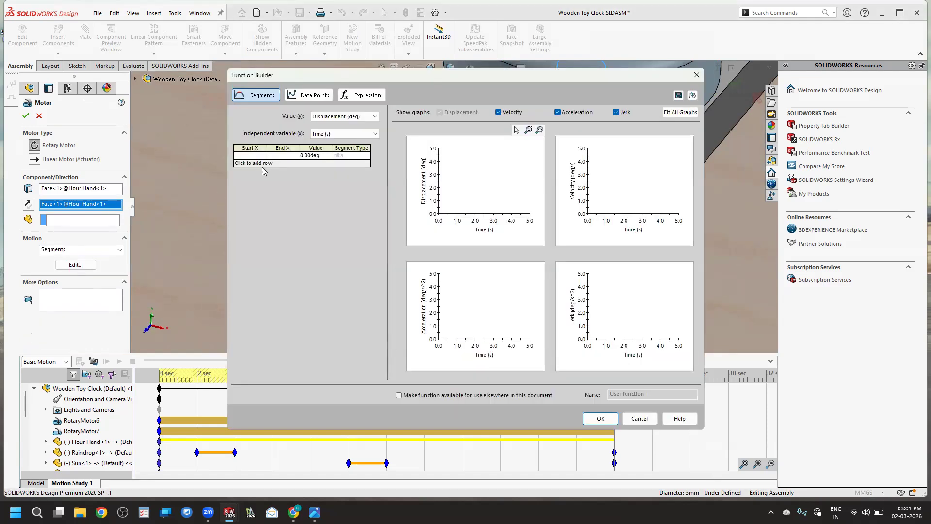
Step: Add the first displacement segment in the Function Builder, running from 0 s to 2 s with a value of 30 degrees
left_click(252, 163)
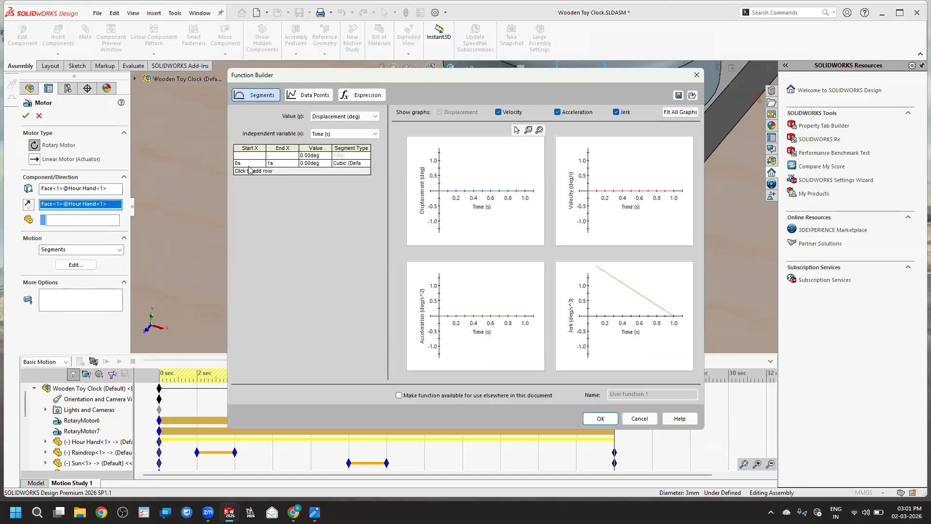
left_click(257, 162)
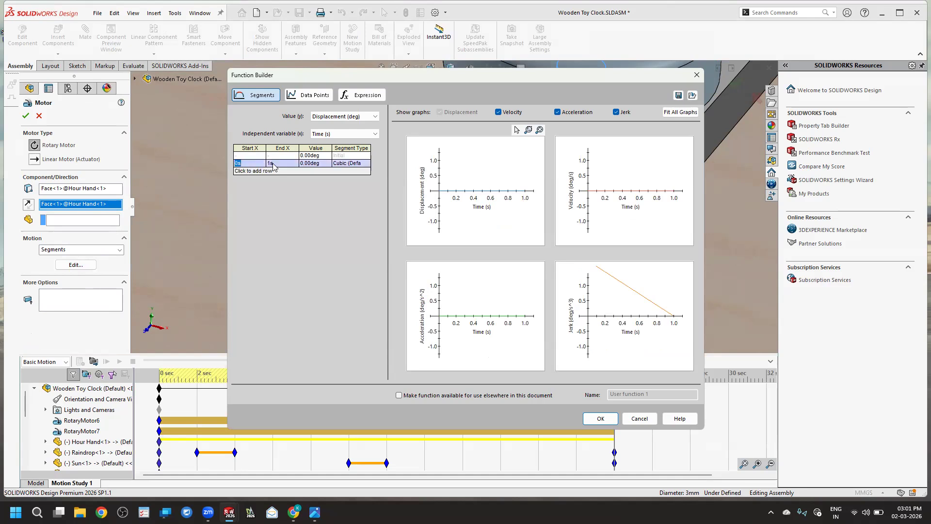
left_click(247, 161)
left_click(284, 164)
type("2")
left_click(322, 163)
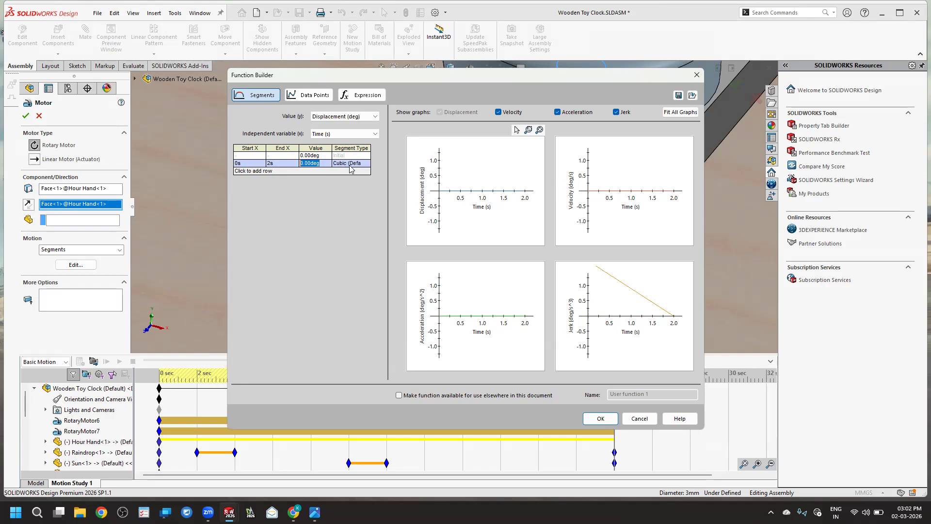
type("30")
key("Tab")
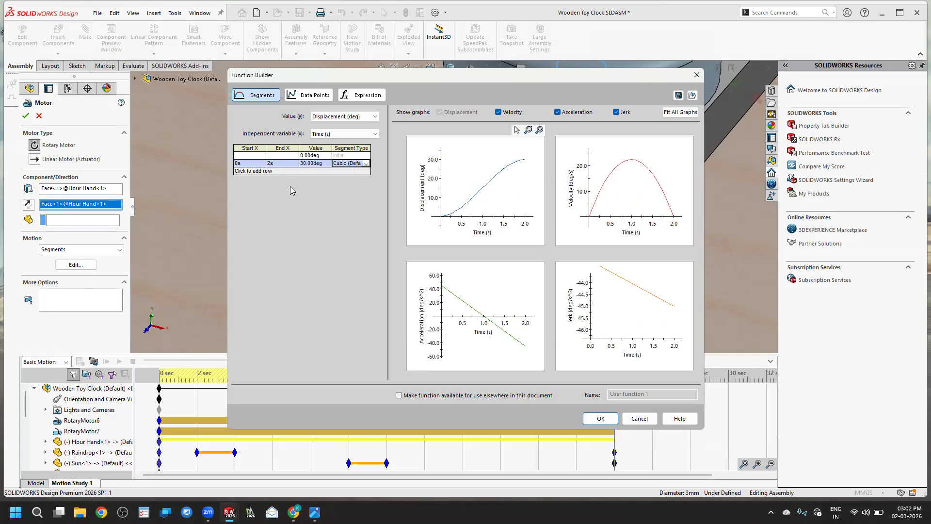
left_click(264, 172)
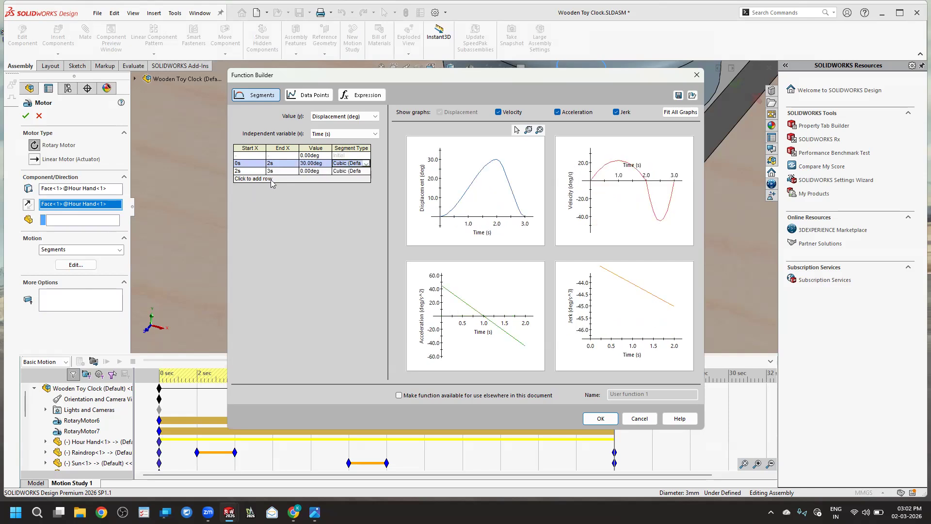
left_click(272, 181)
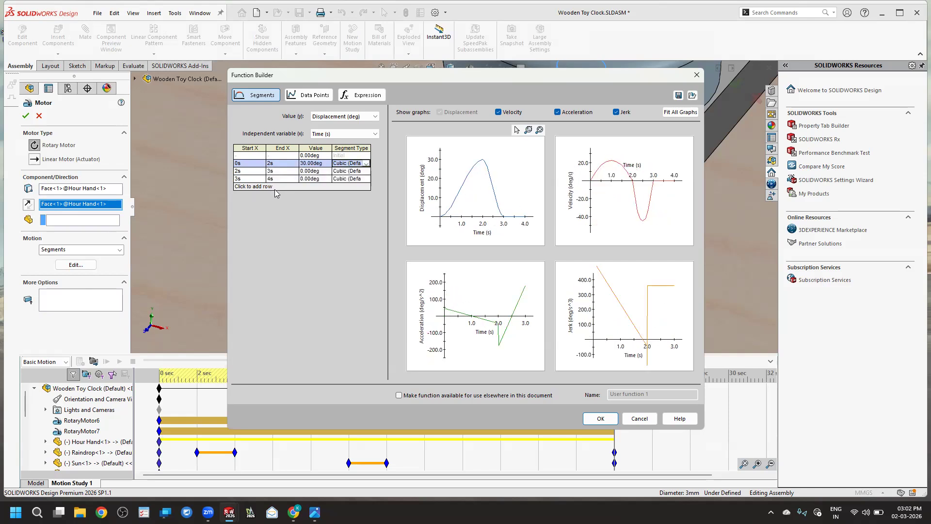
left_click(264, 187)
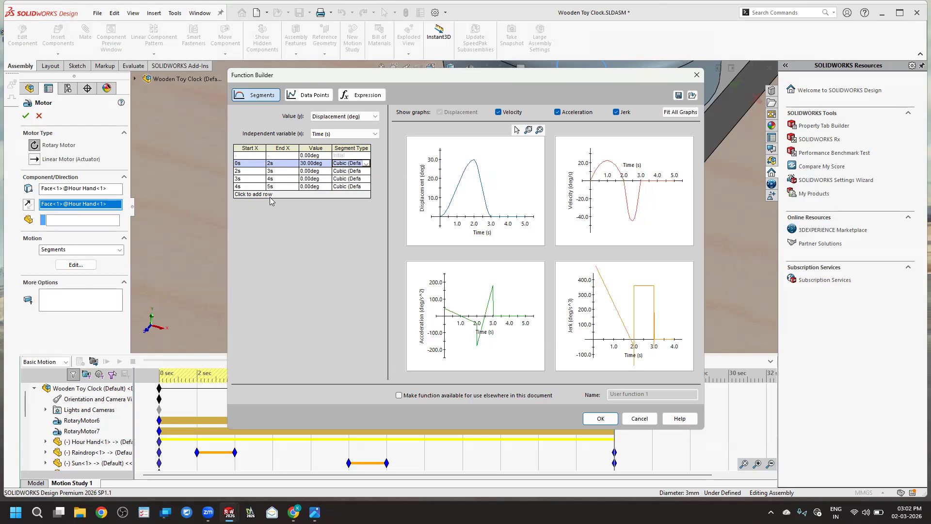
left_click(271, 195)
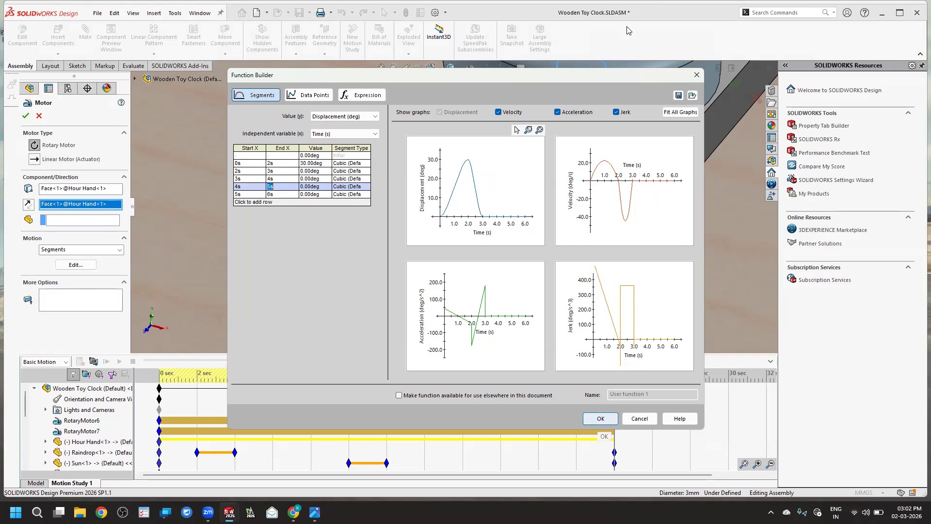
left_click(695, 76)
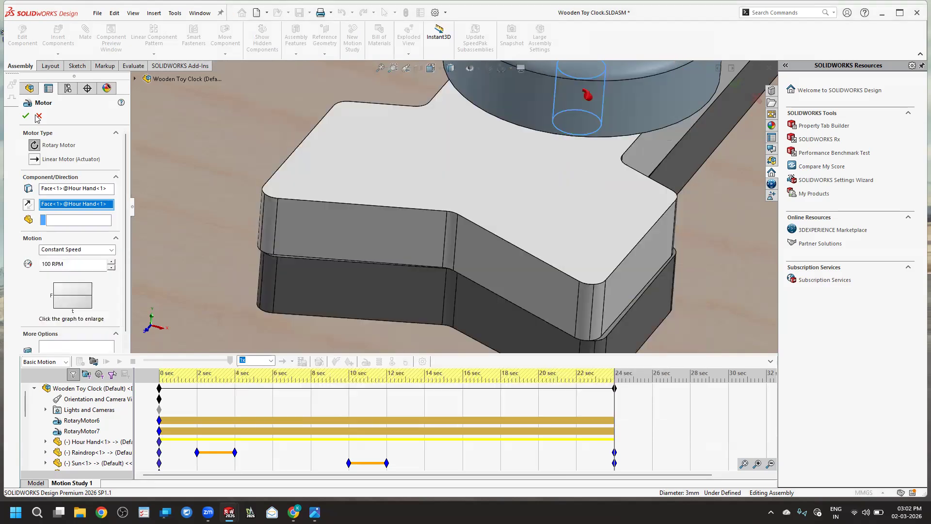
scroll(65, 251, "down", 1)
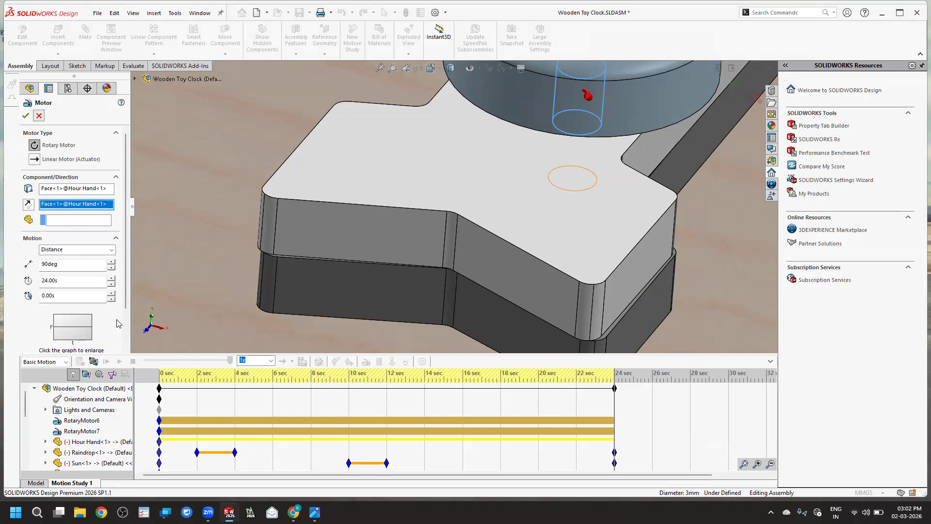
Step: Open the Minute Hand's existing rotary motor and examine its displacement segments in the Function Builder, keeping the motor as it is
scroll(120, 391, "down", 1)
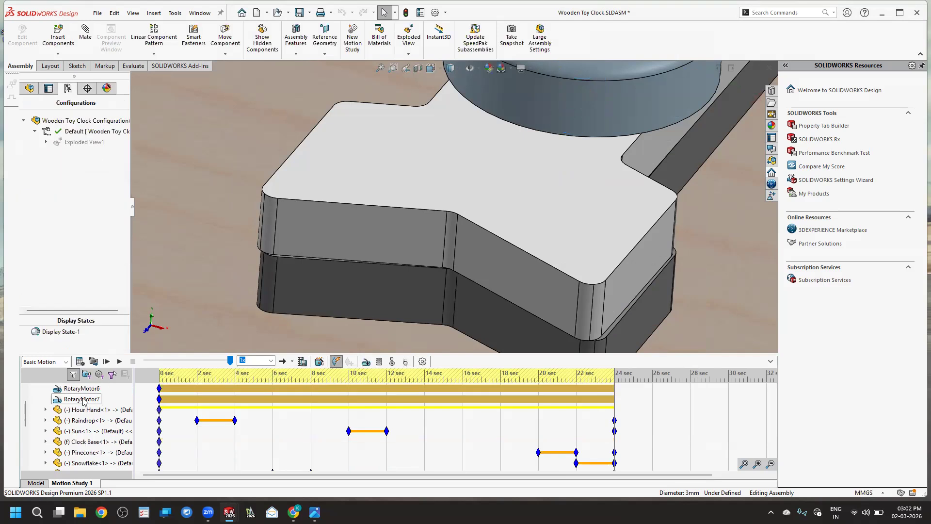
right_click(82, 399)
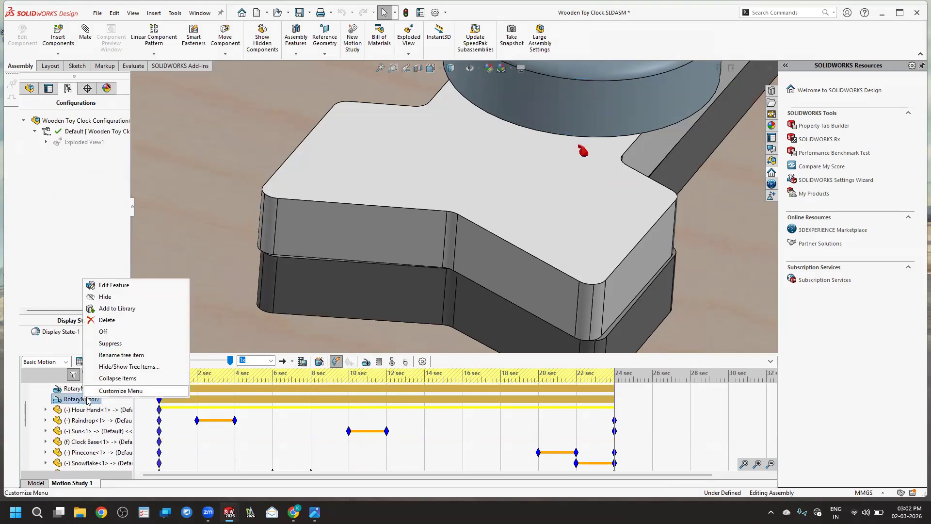
left_click(109, 287)
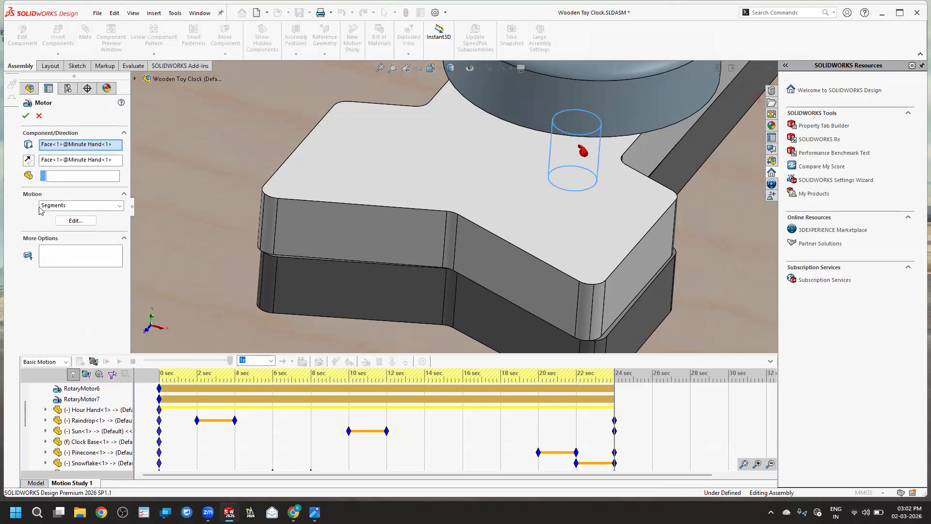
left_click(80, 223)
left_click(75, 221)
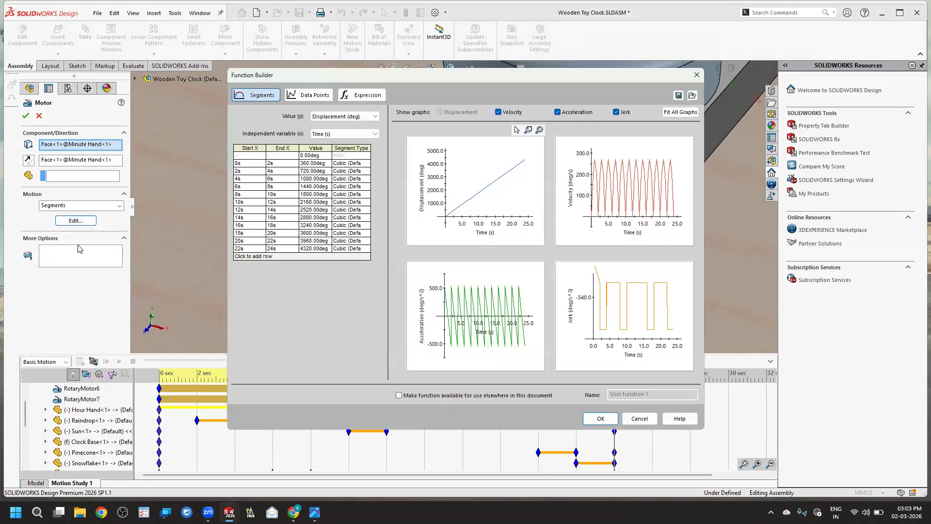
left_click(239, 163)
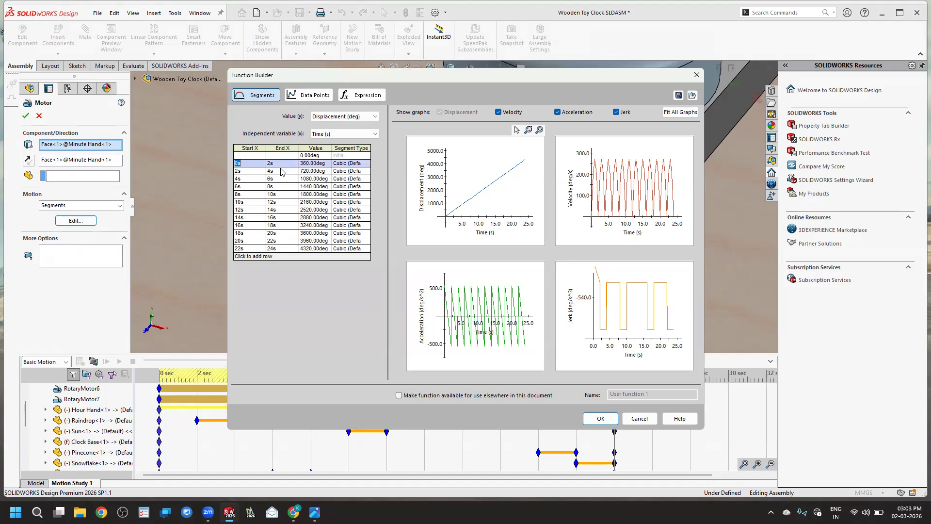
left_click(284, 163)
left_click_drag(480, 80, 426, 332)
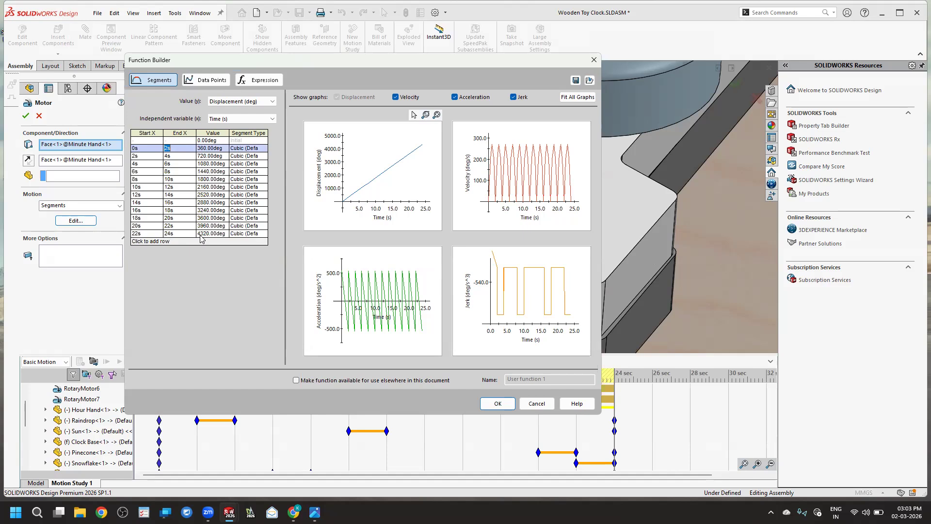
left_click(509, 406)
left_click(27, 117)
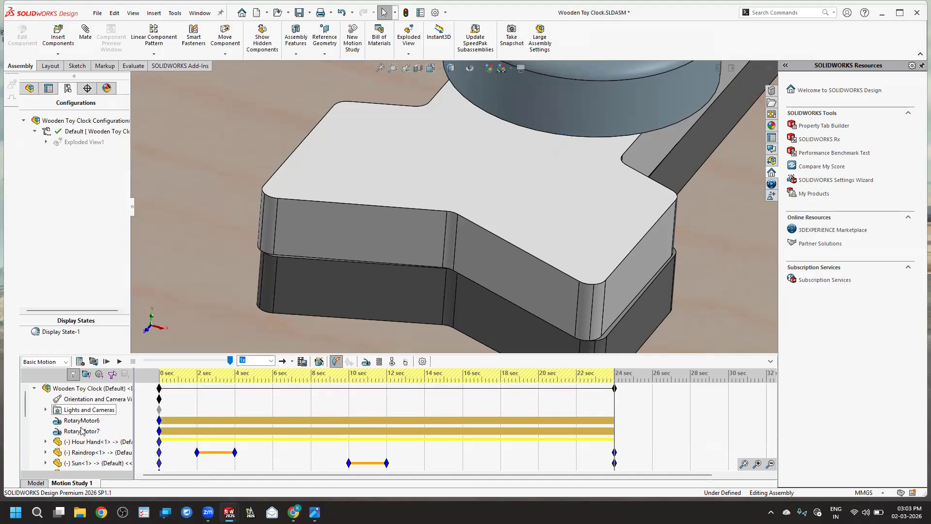
Step: Open the Hour Hand's existing rotary motor and examine the start, end and displacement values of its segments in the Function Builder
right_click(86, 421)
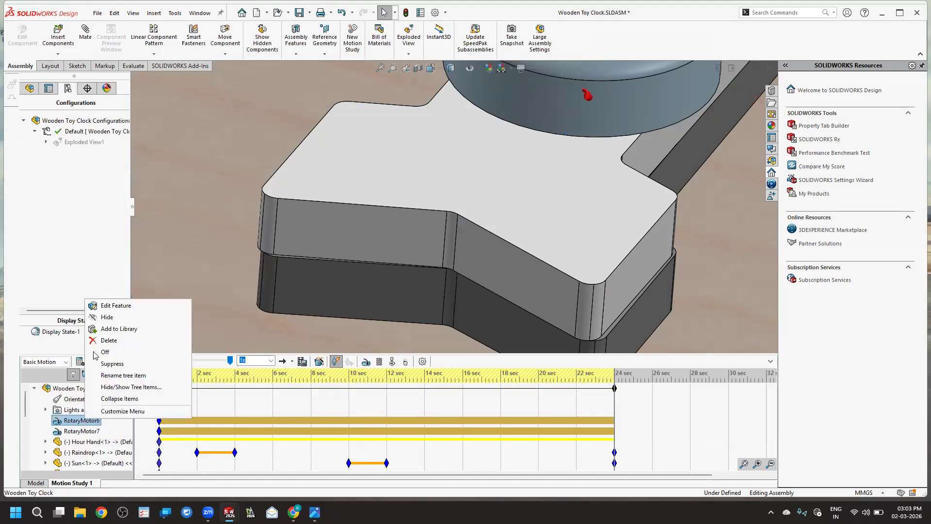
left_click(108, 306)
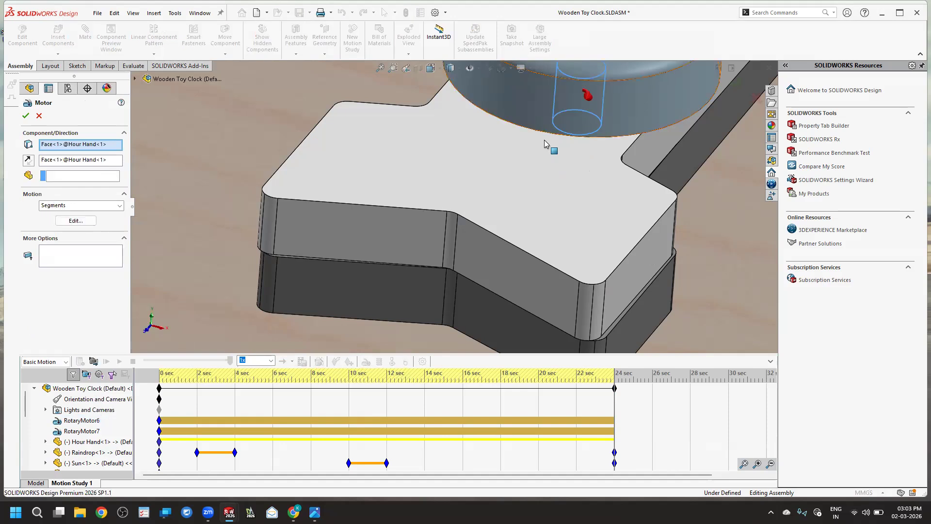
scroll(562, 117, "up", 2)
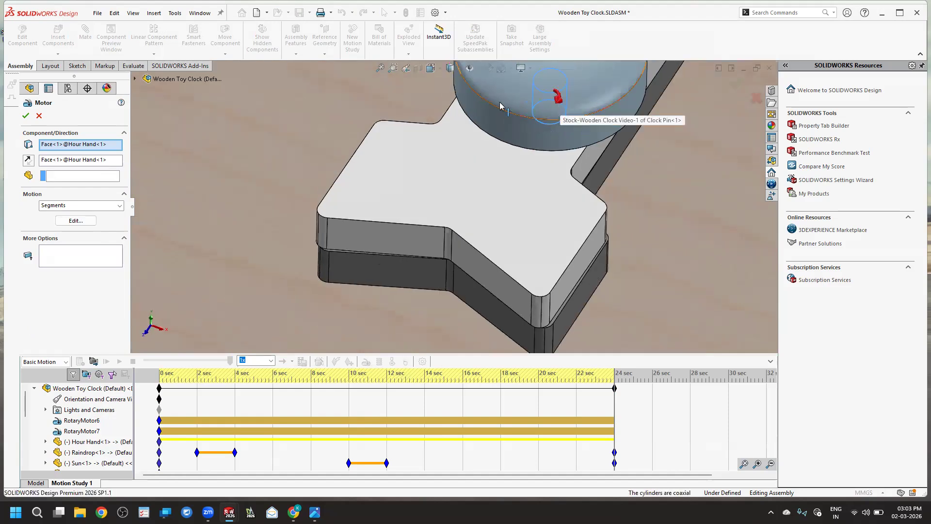
left_click(76, 221)
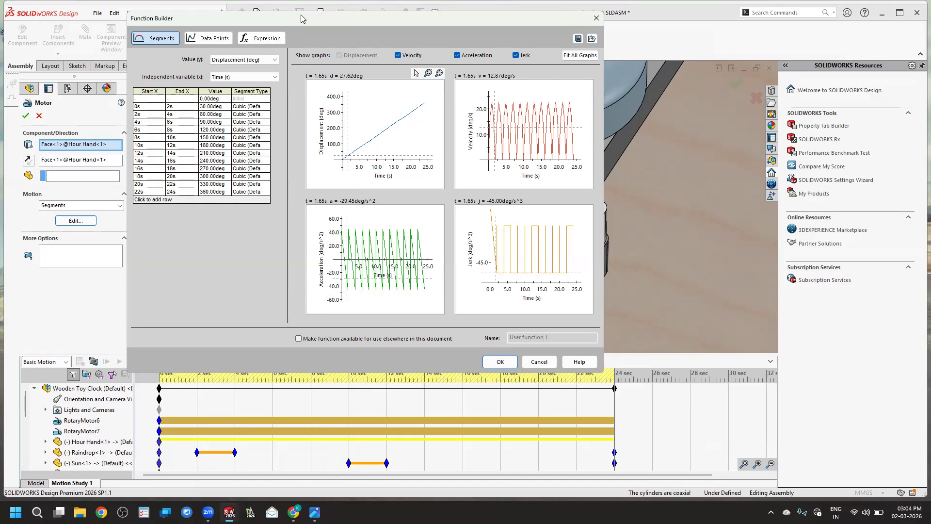
left_click_drag(221, 24, 218, 145)
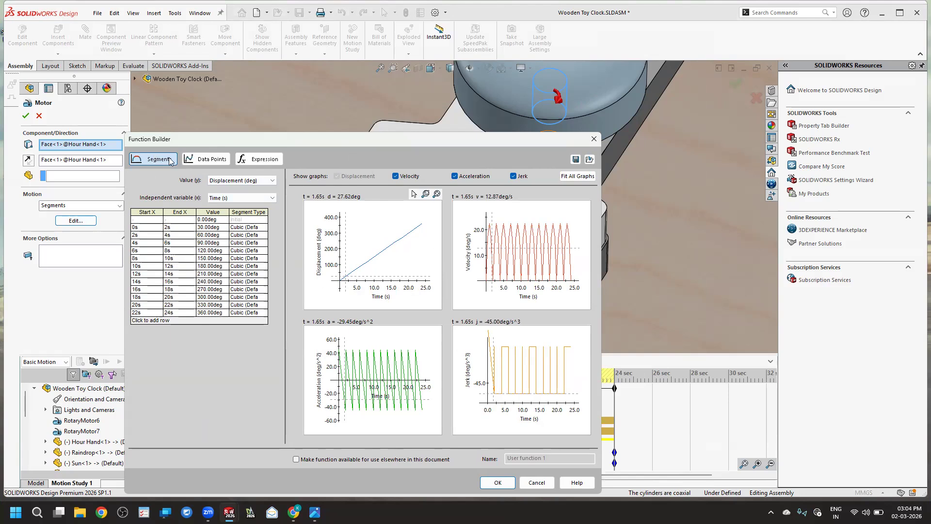
left_click(140, 227)
key("Tab")
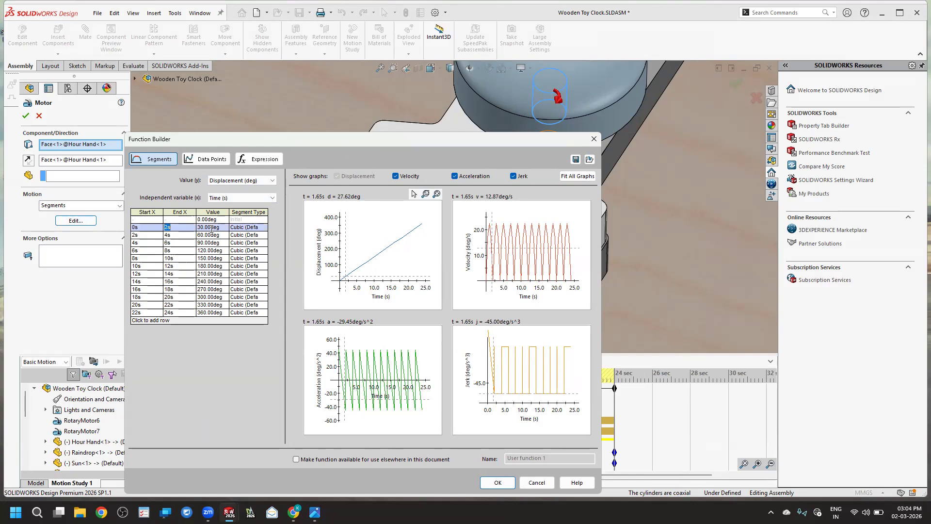
key("Tab")
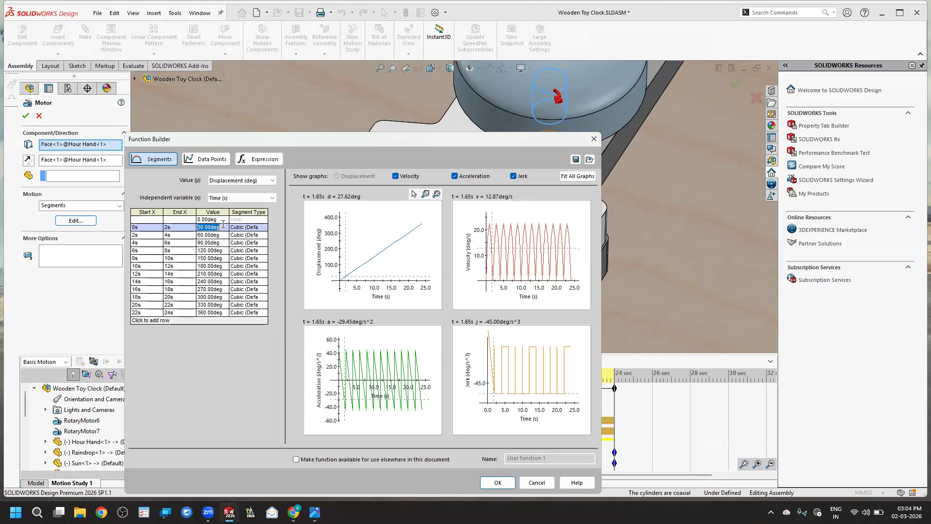
left_click(197, 227)
double_click(197, 227)
left_click_drag(207, 236, 209, 258)
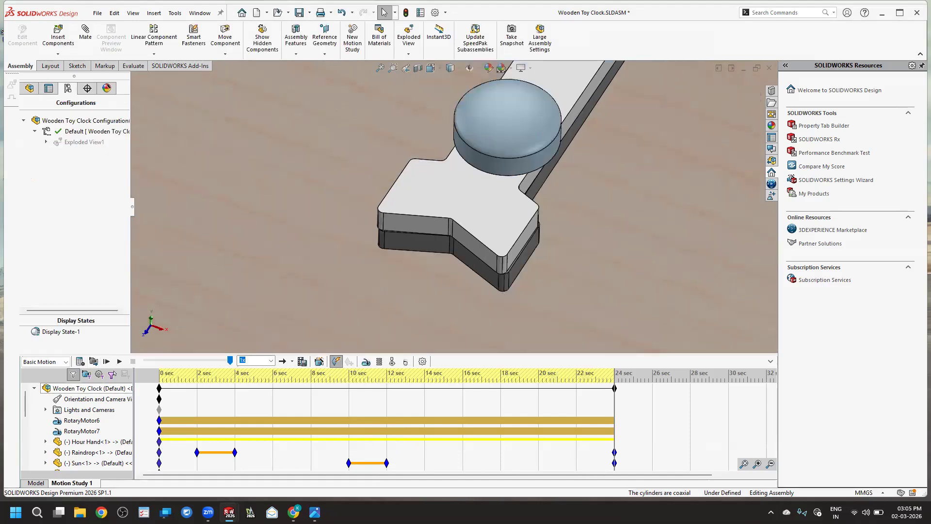
Step: Calculate the motion study for the clock hands and number pieces
left_click(80, 362)
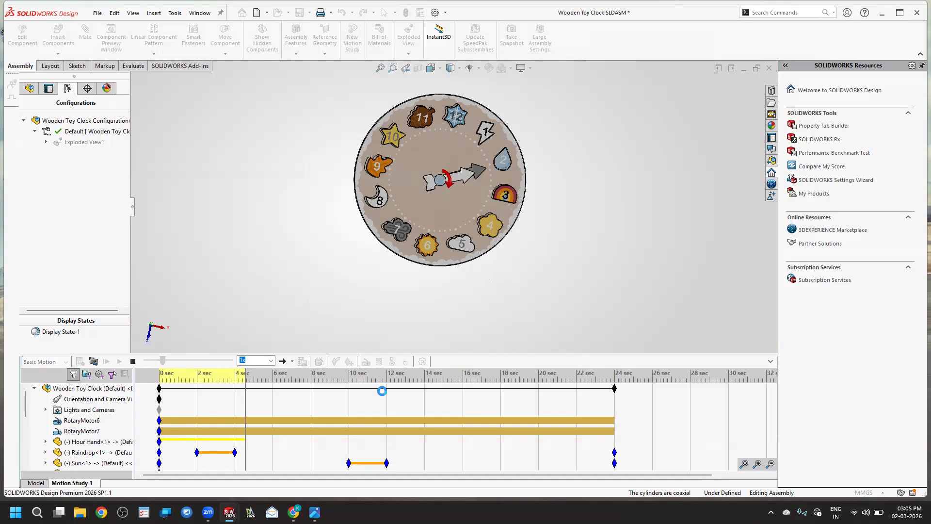
scroll(382, 391, "down", 2)
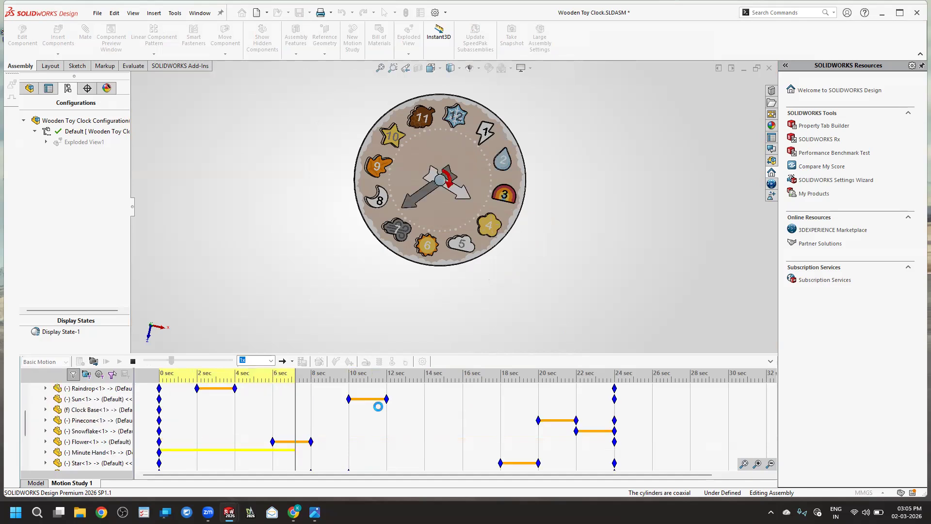
scroll(367, 409, "up", 2)
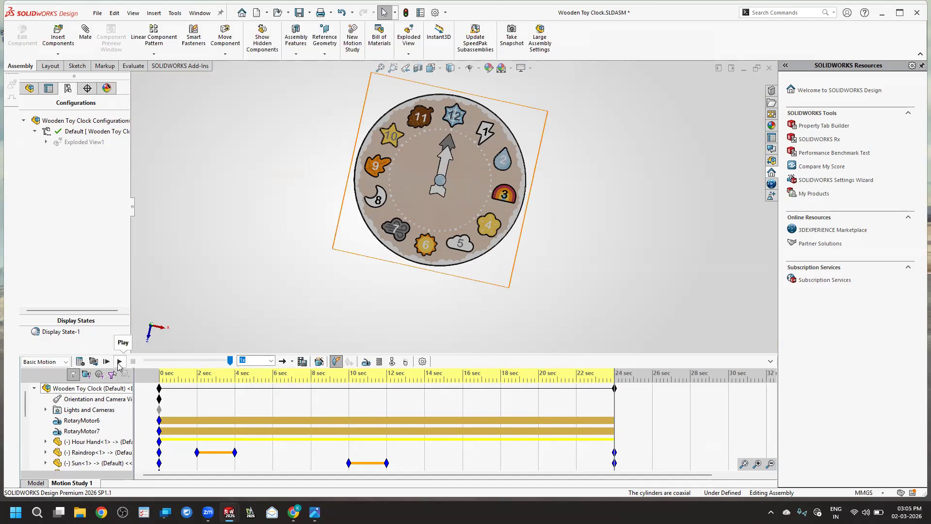
Step: Play back the calculated motion study, stop it, replay it from the start and stop again
left_click(120, 362)
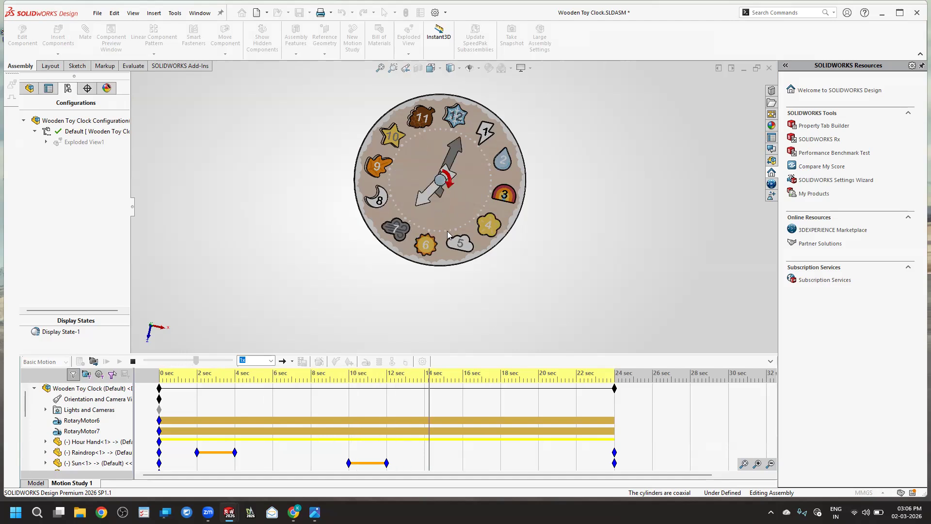
left_click(133, 361)
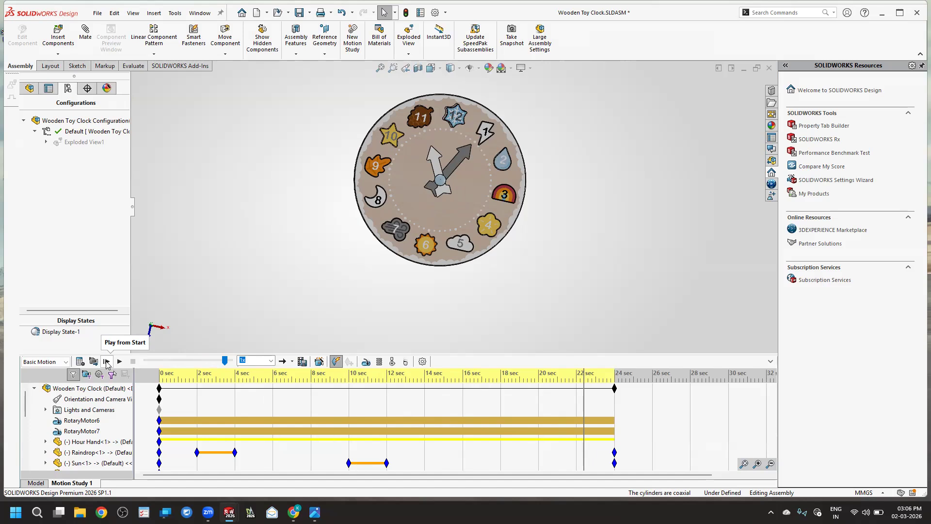
left_click(106, 362)
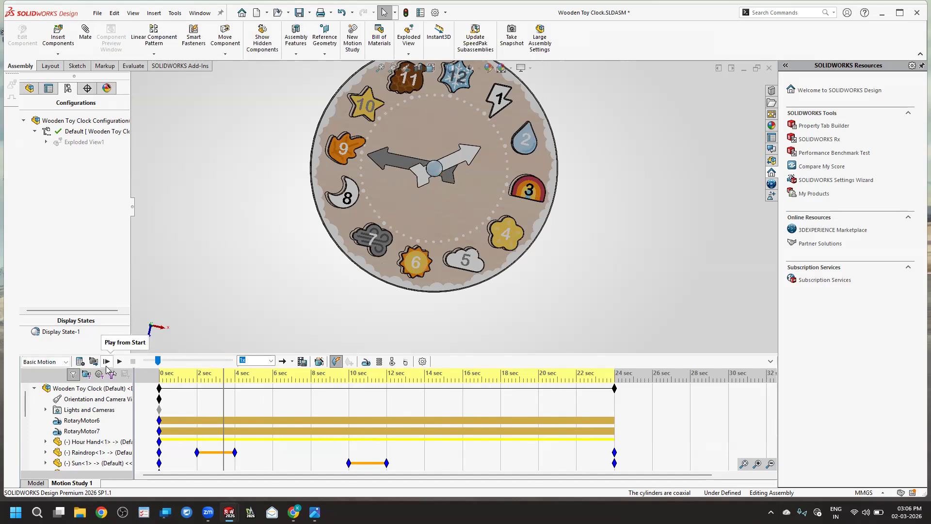
left_click(135, 361)
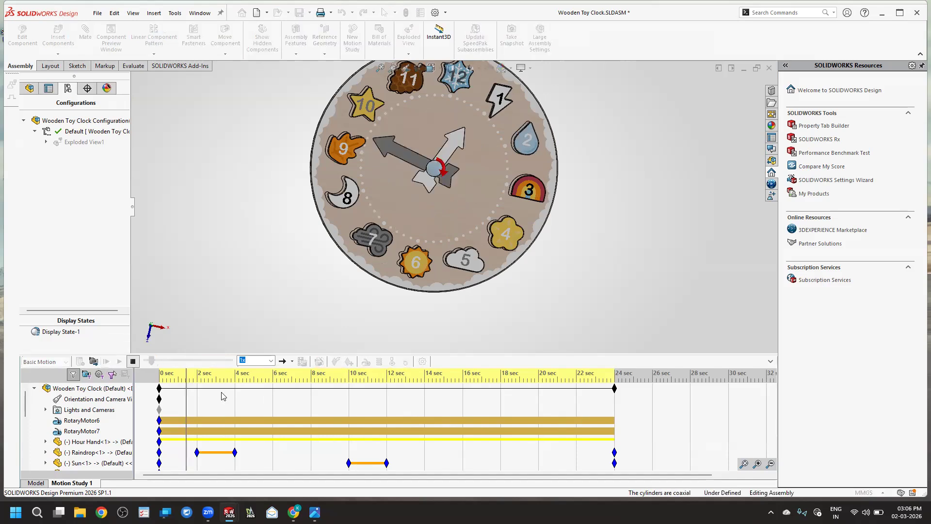
Step: Play the motion study at 5x speed, and set the playback speed to 1.5x
left_click(270, 361)
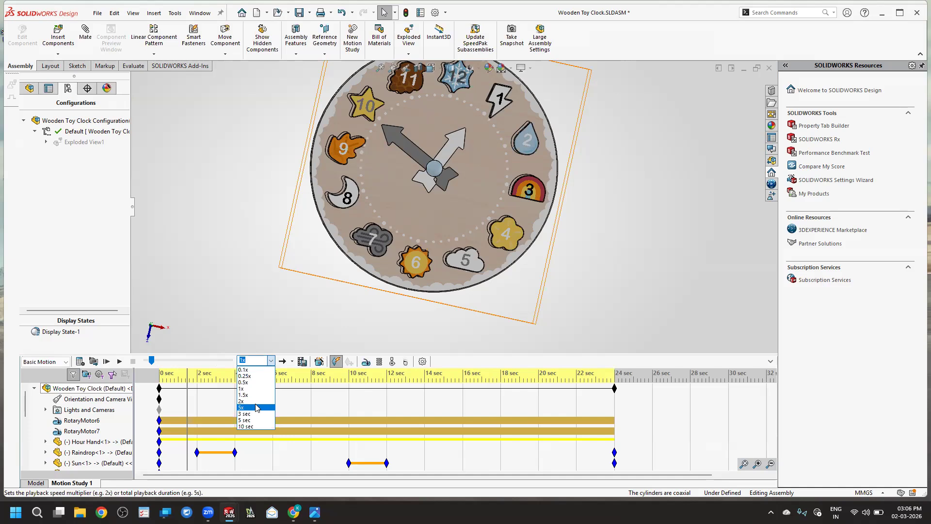
left_click(120, 362)
left_click(120, 362)
scroll(239, 315, "up", 1)
middle_click_drag(239, 315, 267, 275)
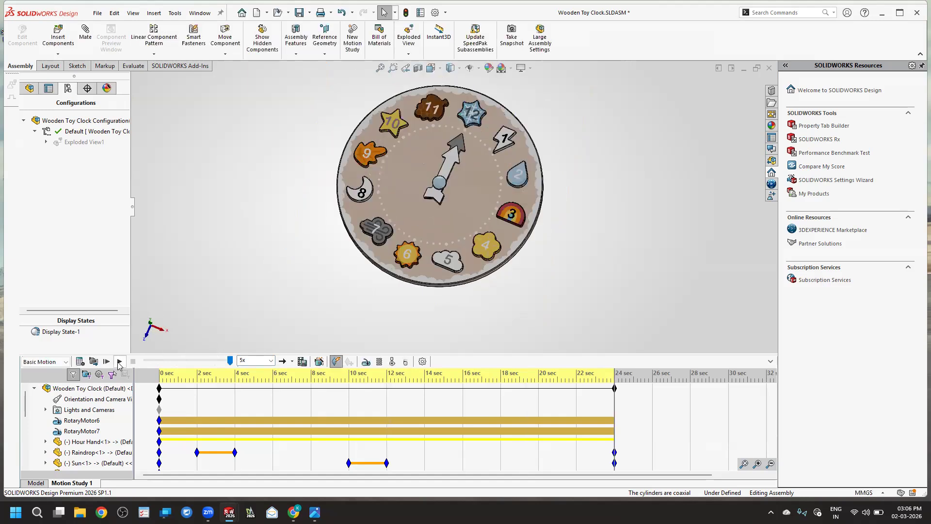
left_click(270, 360)
left_click(257, 394)
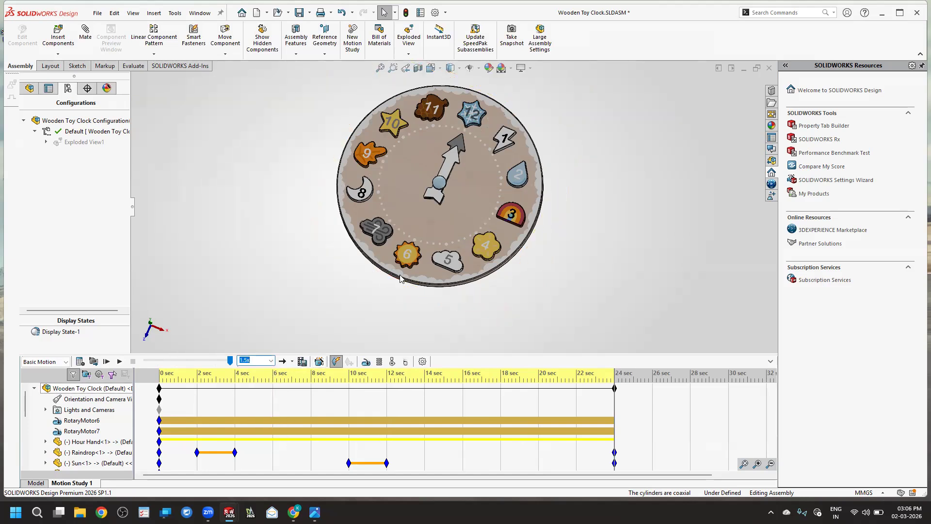
Step: Start saving the motion study animation to file, with MP4 Video file (*.mp4) as the file type
left_click(302, 362)
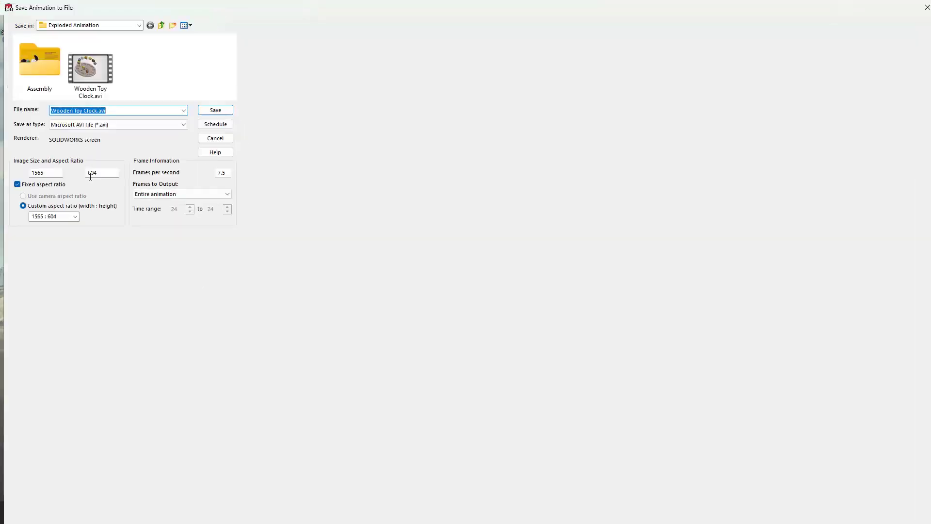
left_click(167, 125)
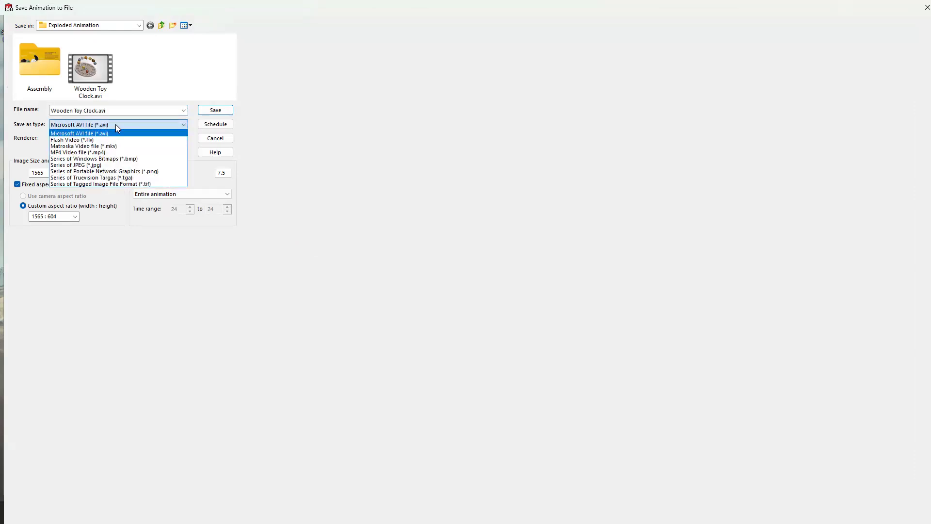
left_click(115, 151)
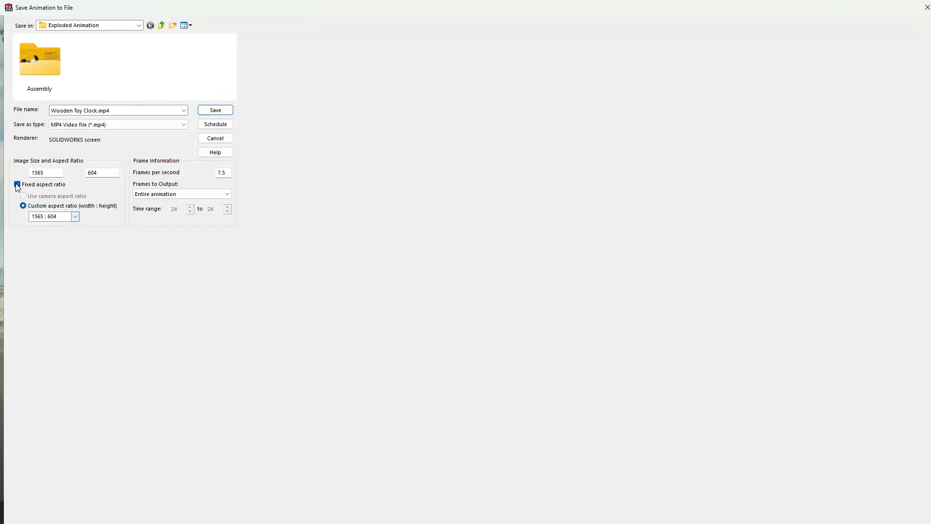
Step: Set the video's custom aspect ratio to 16 : 9 (HDTV format), with the aspect ratio kept fixed
left_click(75, 217)
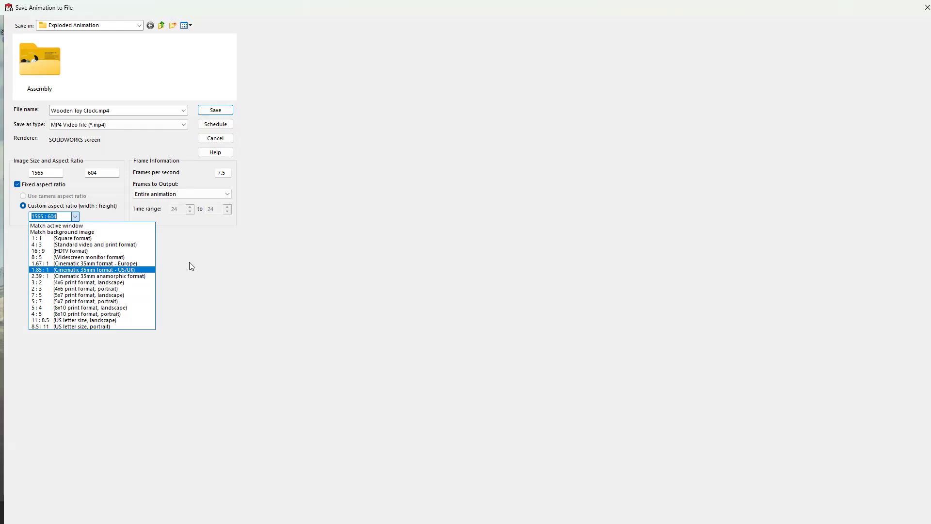
left_click(188, 197)
left_click(104, 173)
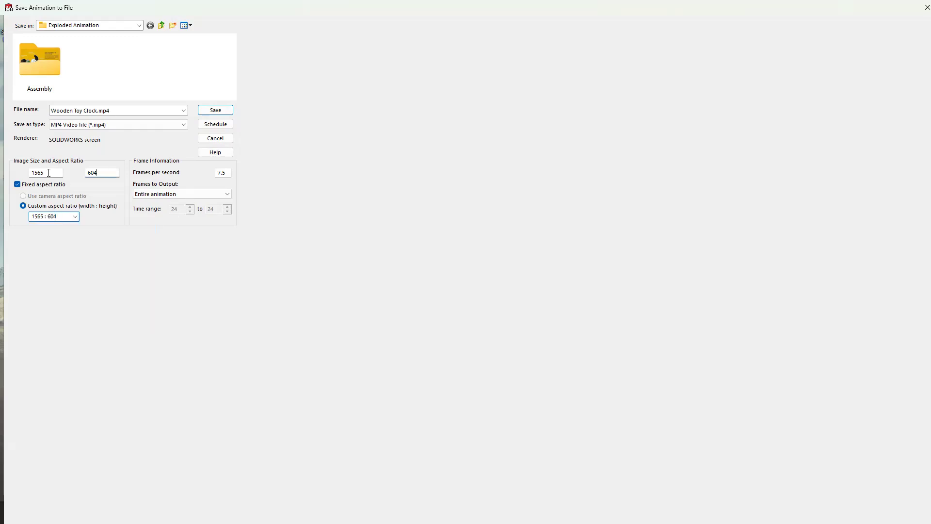
left_click(45, 173)
left_click(17, 185)
key("space")
left_click(74, 216)
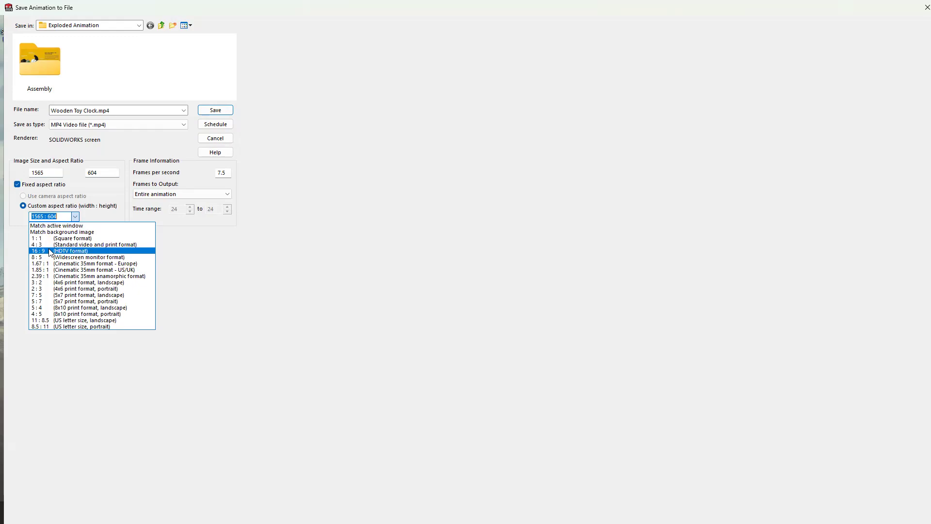
left_click(48, 214)
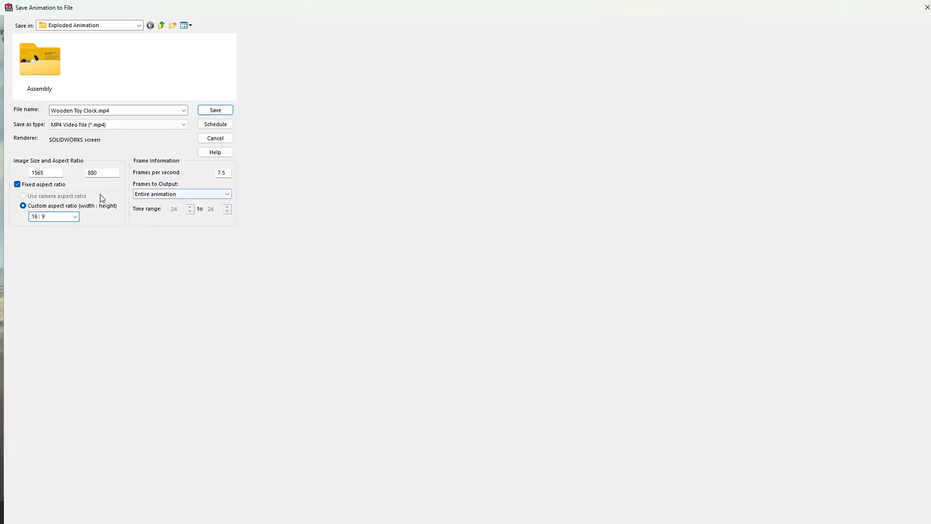
Step: Save the entire animation as Wooden Toy Clock.mp4 at 7.5 frames per second, and orbit the clock while it records
double_click(222, 173)
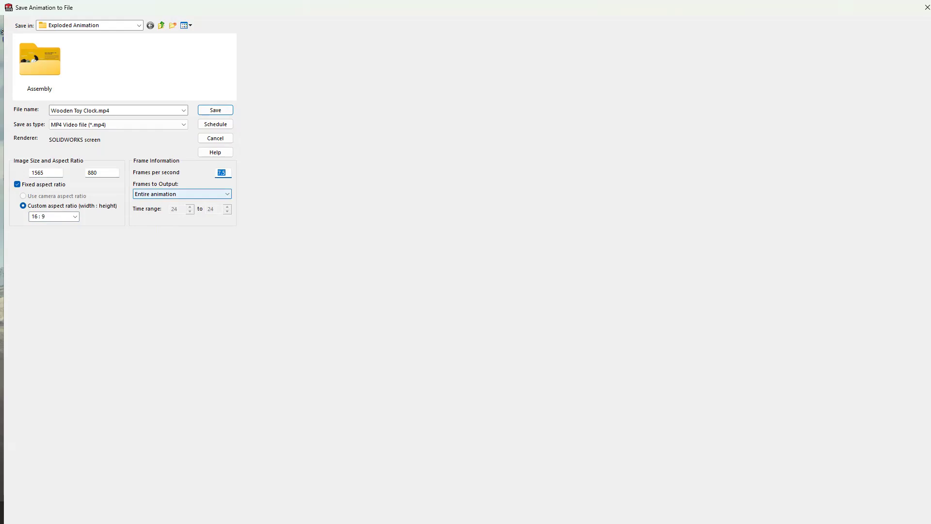
key("Return")
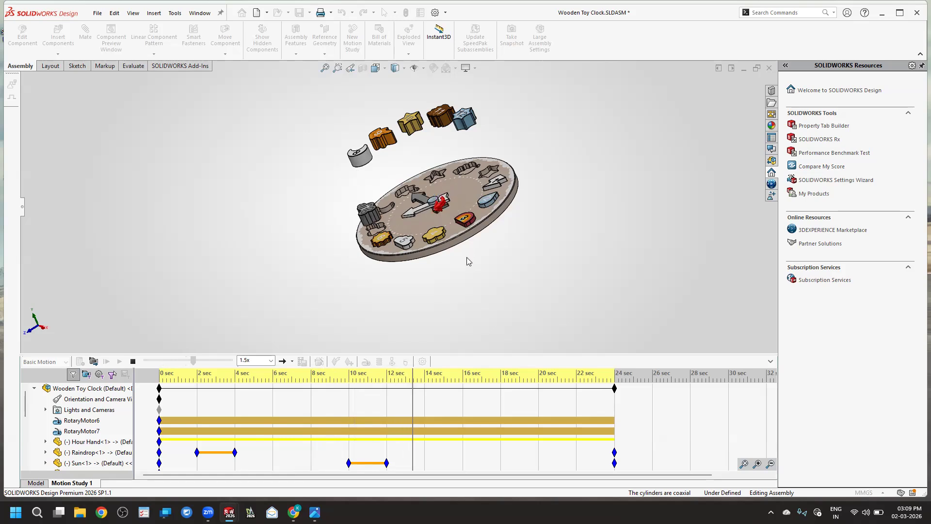
middle_click_drag(468, 261, 491, 303)
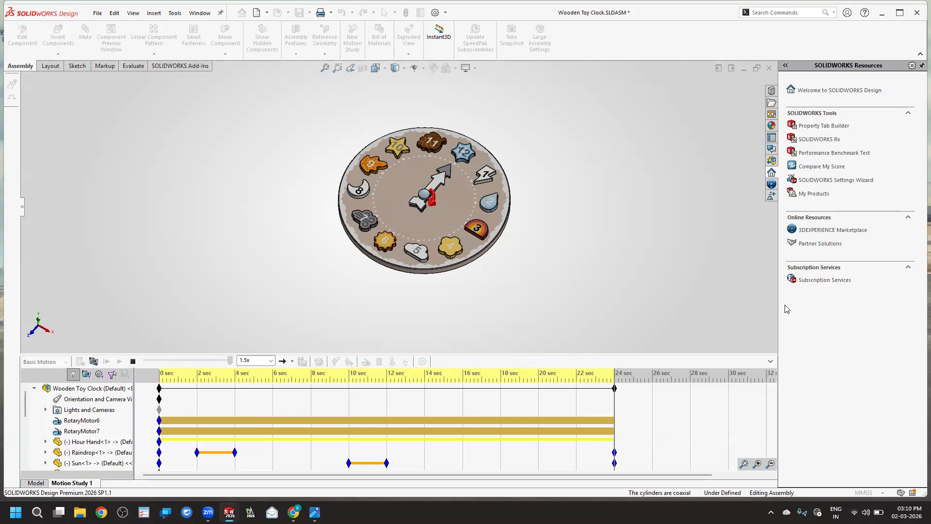
Step: Switch to File Explorer and browse New Volume (E:) to the Exploded Animation folder that holds the saved videos
key("alt+Tab")
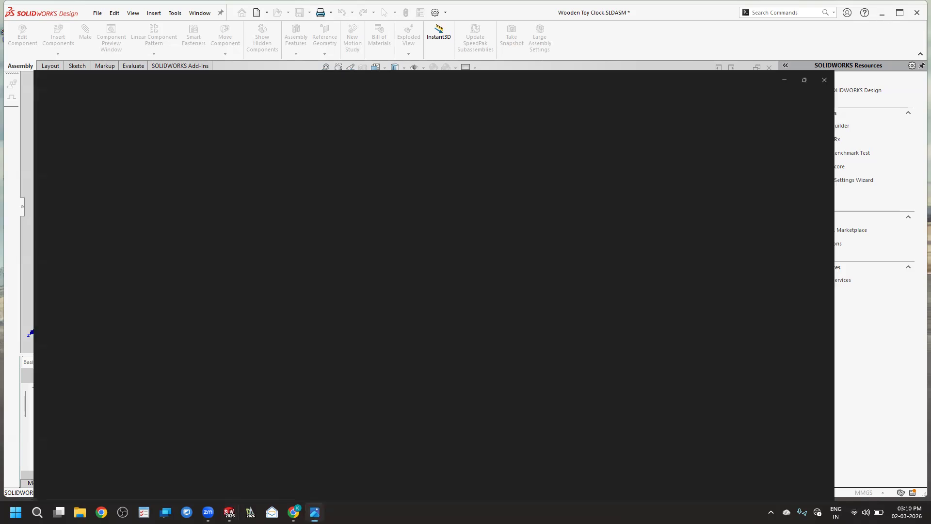
key("alt+Tab")
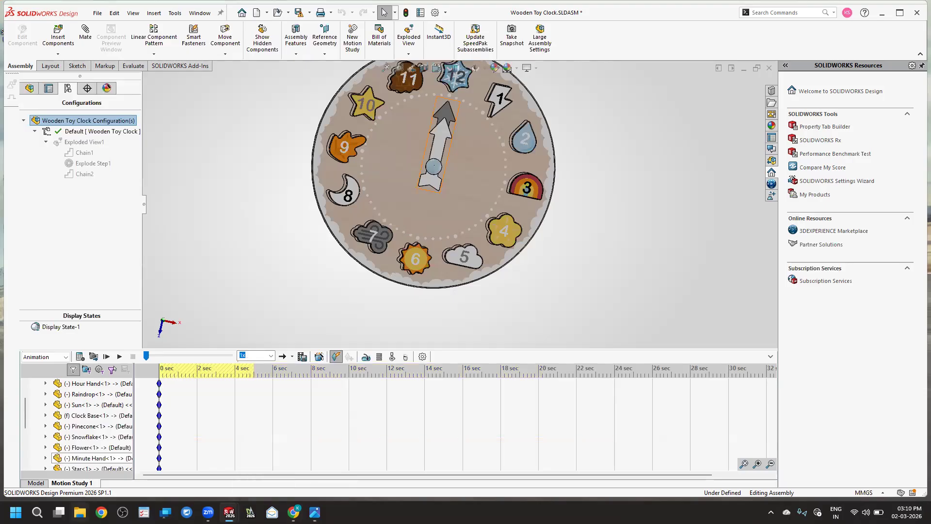
left_click(80, 512)
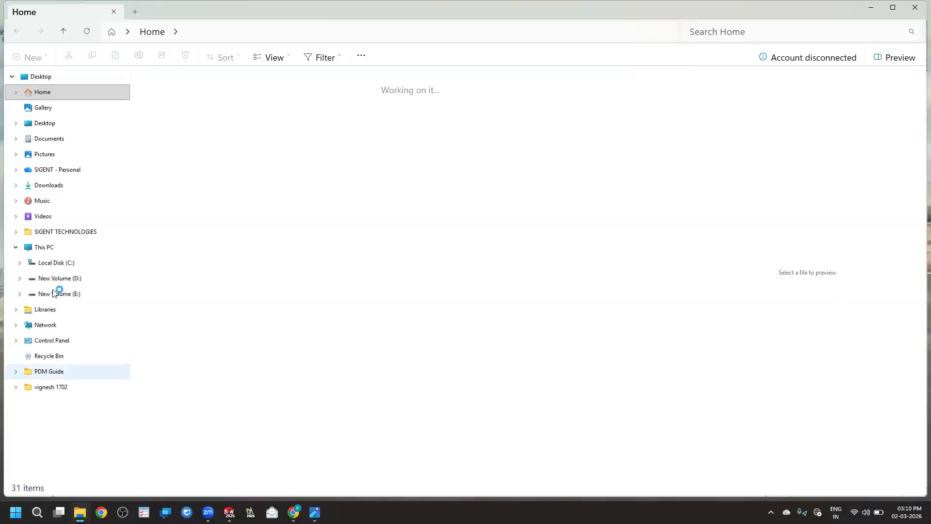
left_click(52, 298)
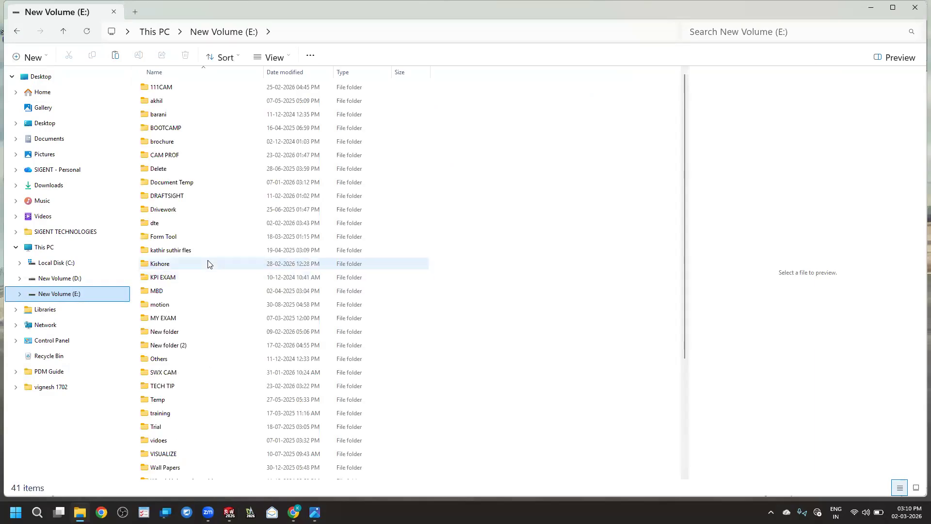
double_click(208, 263)
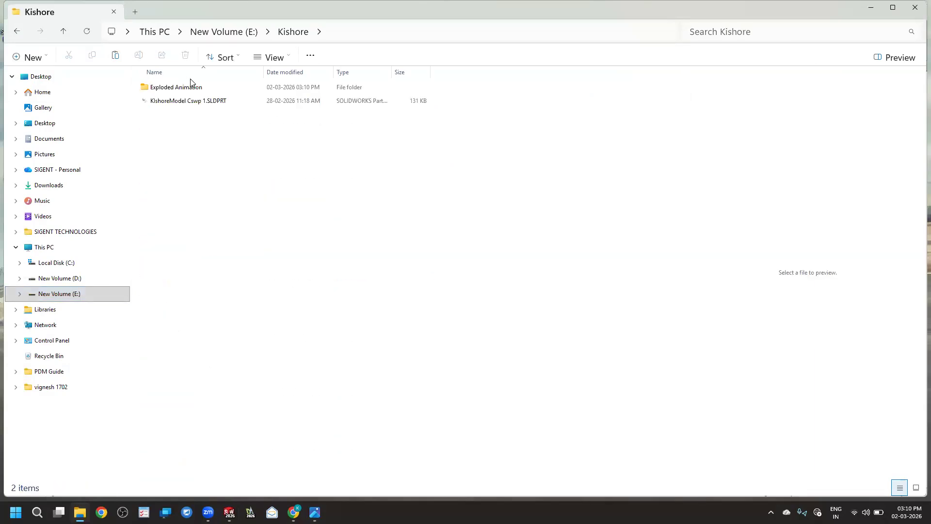
double_click(192, 87)
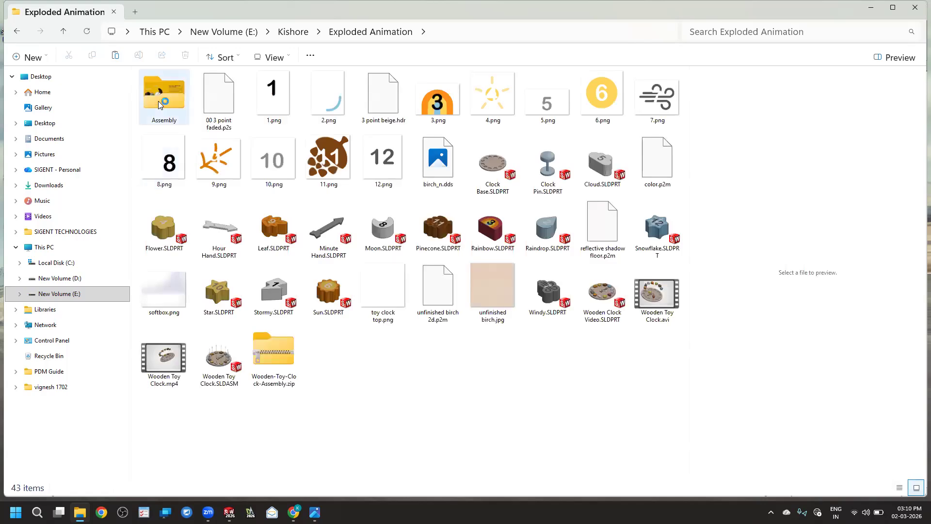
double_click(158, 101)
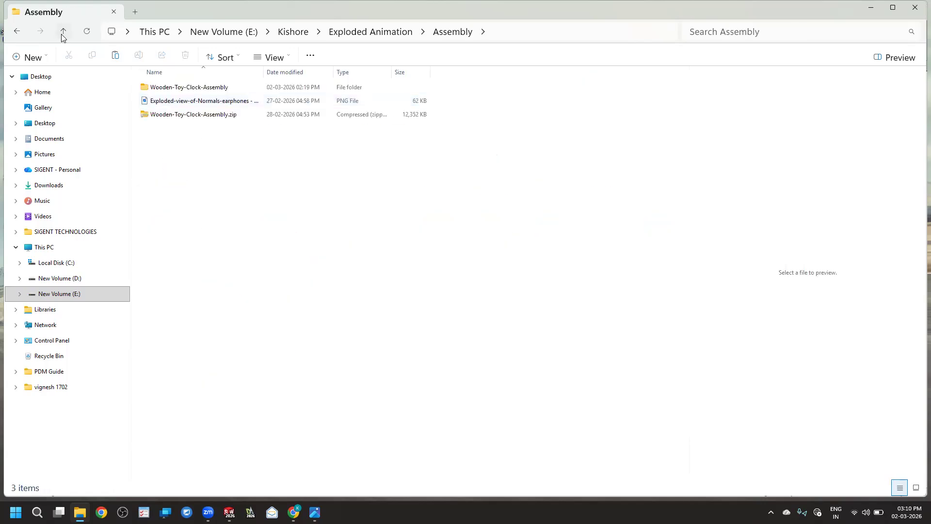
key("alt+Up")
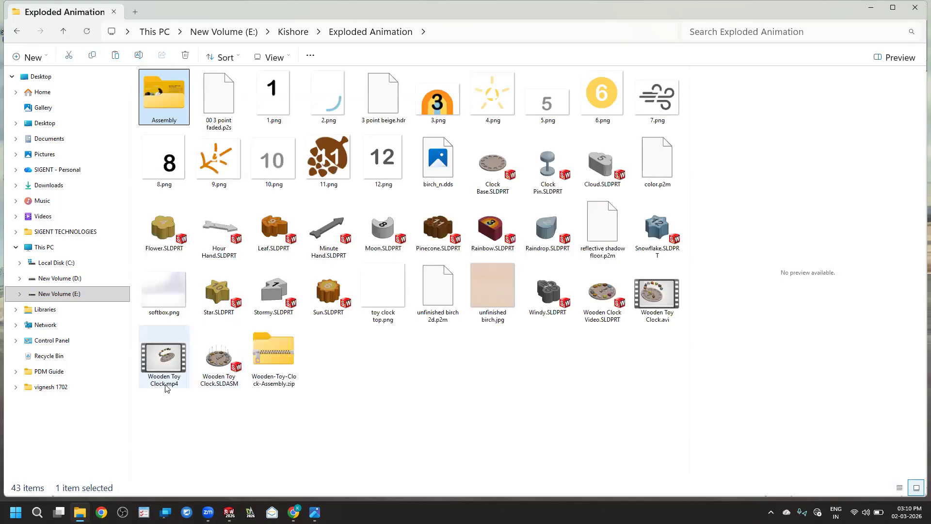
Step: Play the Wooden Toy Clock.avi video in Media Player to review the animation, and close the player
left_click(667, 298)
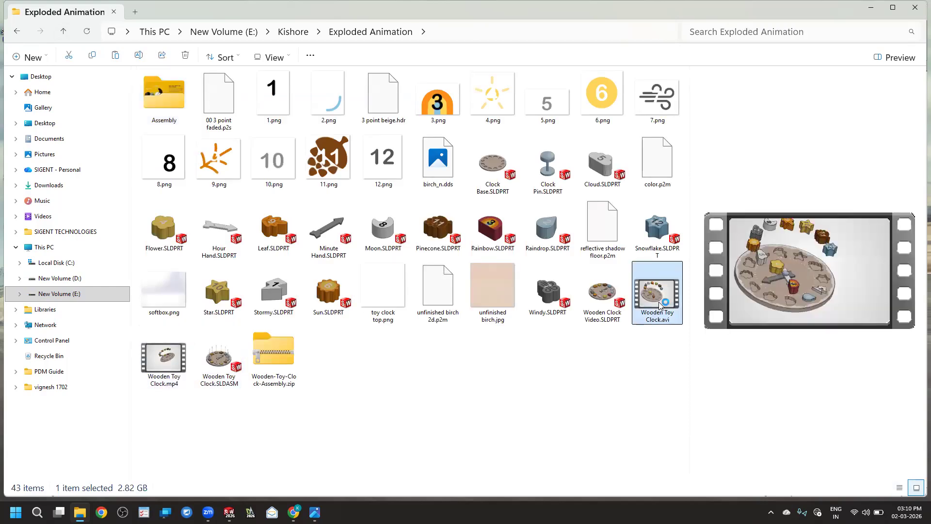
double_click(653, 307)
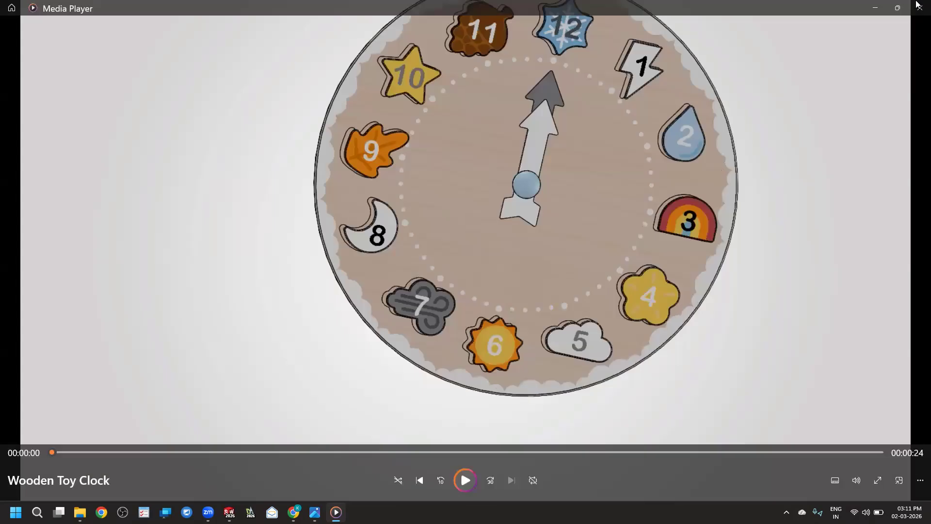
left_click(920, 8)
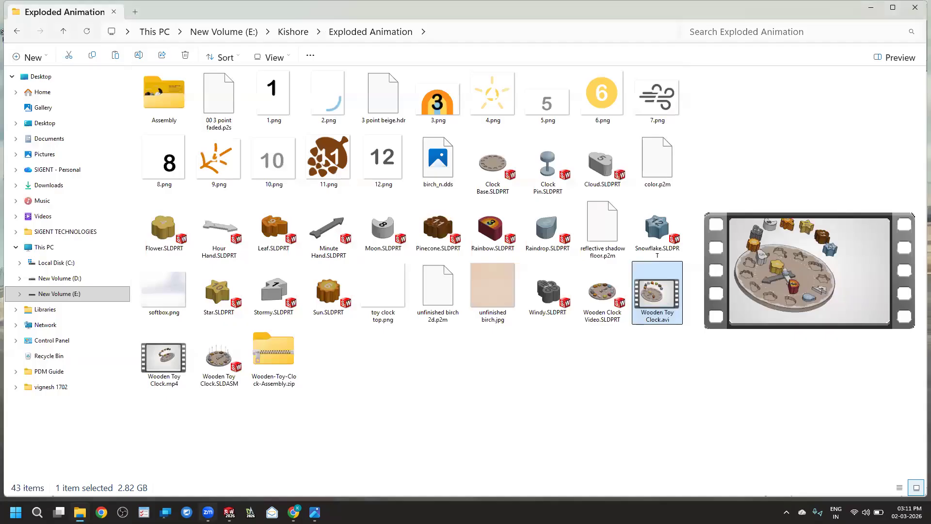